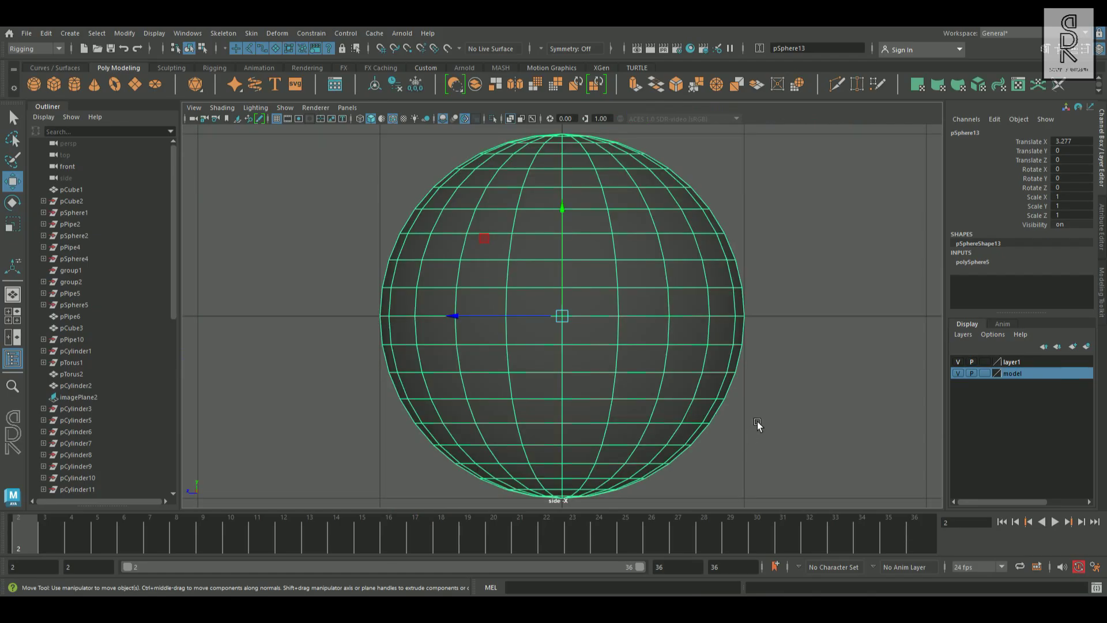
# Scale the sphere uniformly to 0.32 and raise it to Translate Y 3.053 at the lower end of the ribbed forearm.
pyautogui.moveTo(565, 214); pyautogui.dragTo(579, 113)
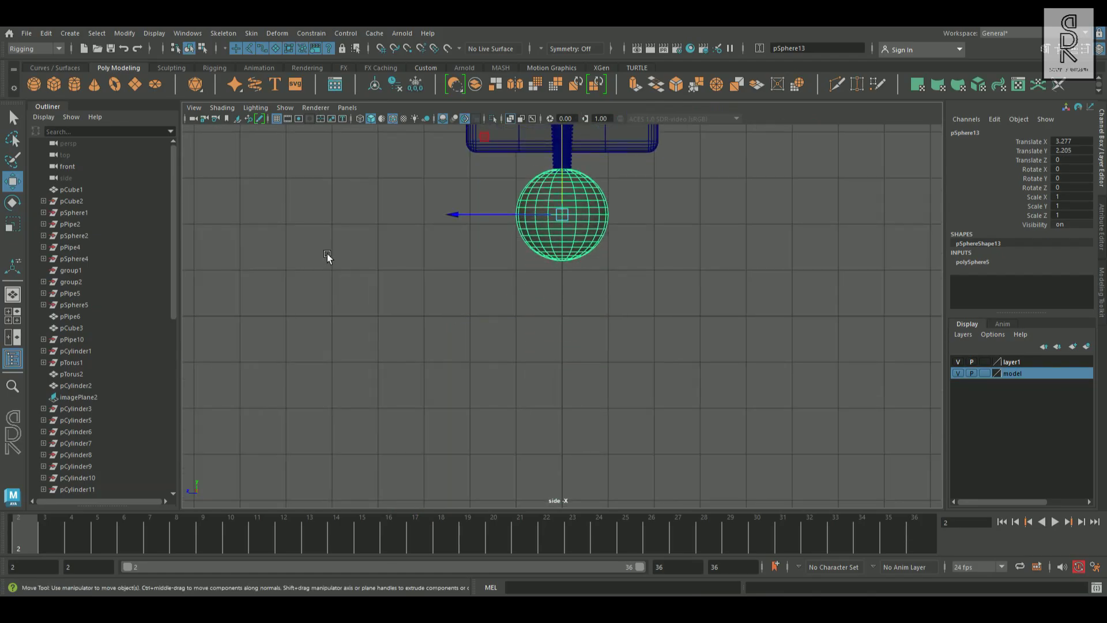
pyautogui.press('r')
pyautogui.moveTo(565, 216); pyautogui.dragTo(521, 239)
pyautogui.press('w')
pyautogui.press('f')
pyautogui.scroll(-5, 665, 271)
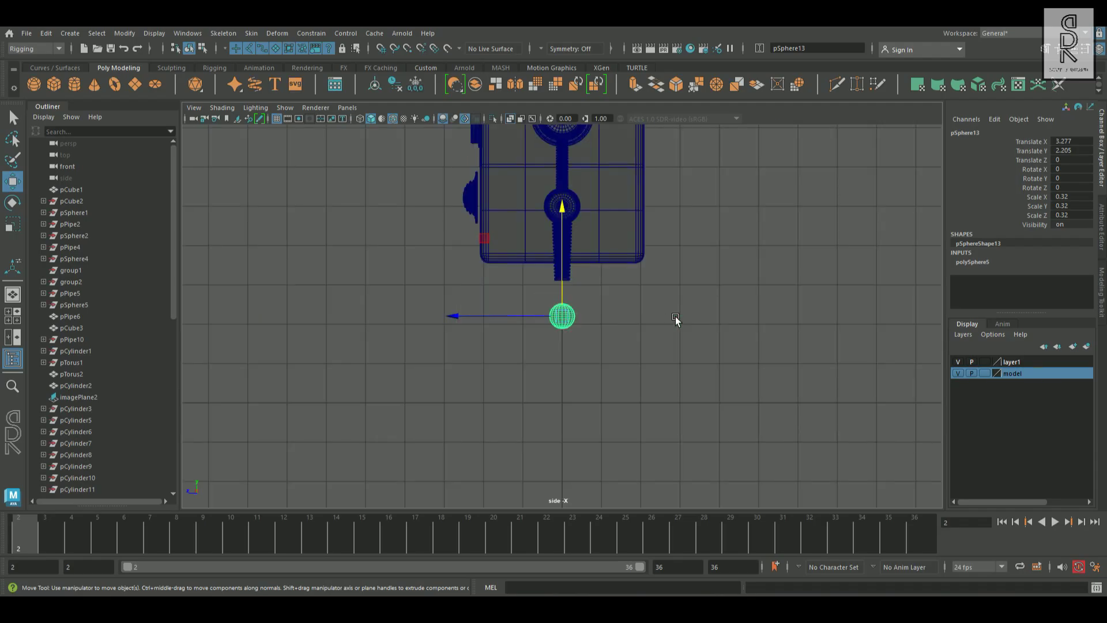
pyautogui.scroll(3, 645, 311)
pyautogui.moveTo(570, 271); pyautogui.dragTo(570, 200)
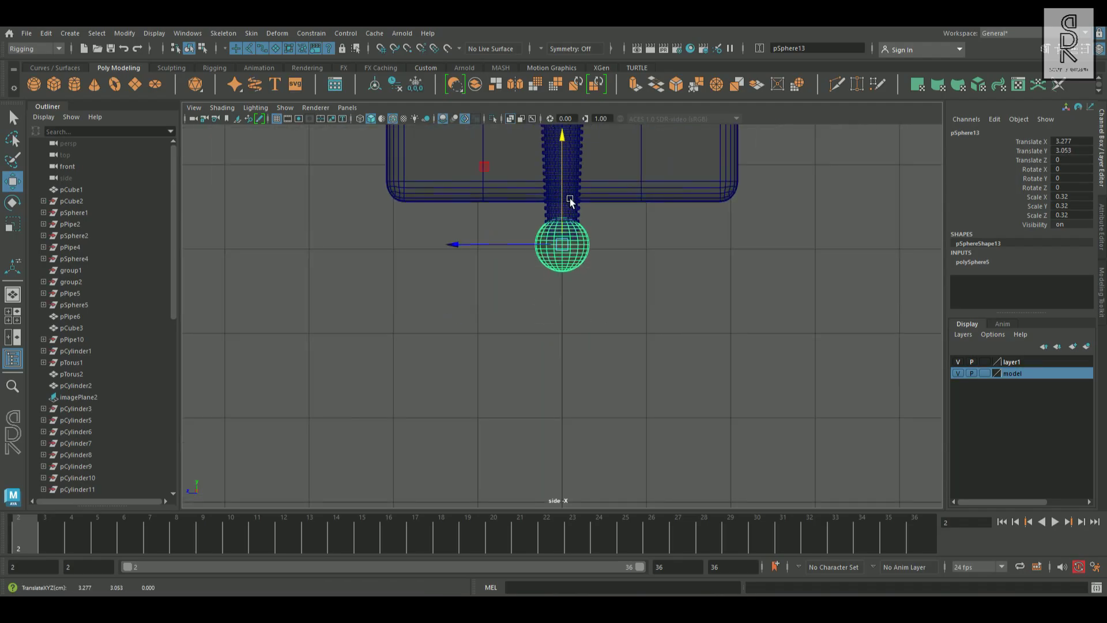
# Set the wrist sphere's axis and height subdivisions to 8.
pyautogui.click(1001, 263)
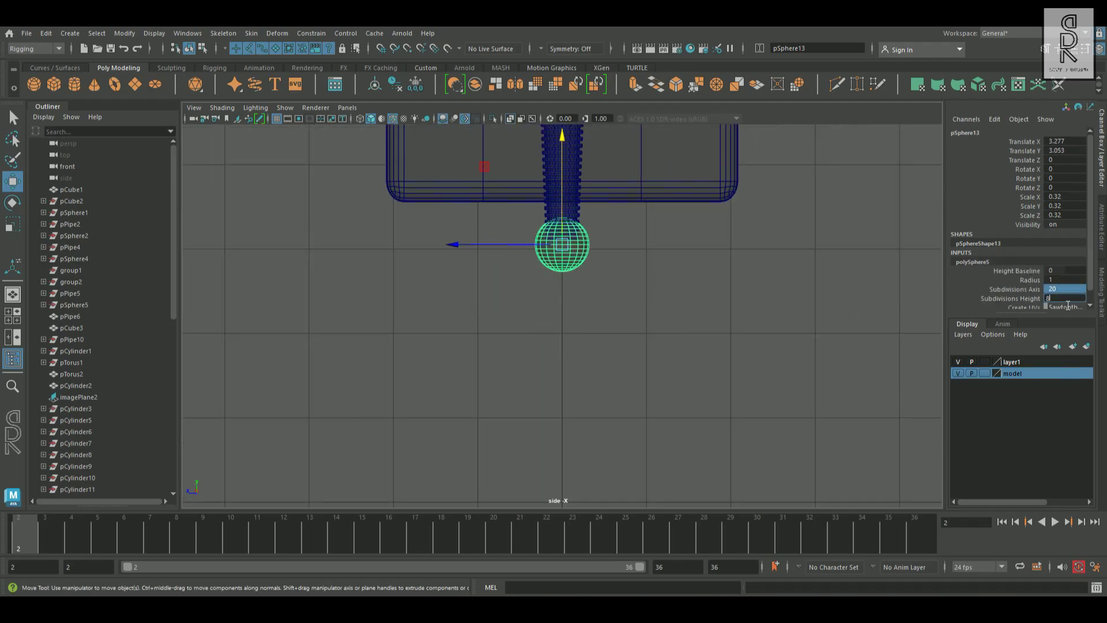
pyautogui.write('8')
pyautogui.press('Return')
pyautogui.press('space')
pyautogui.moveTo(707, 323); pyautogui.dragTo(740, 325)
pyautogui.press('f')
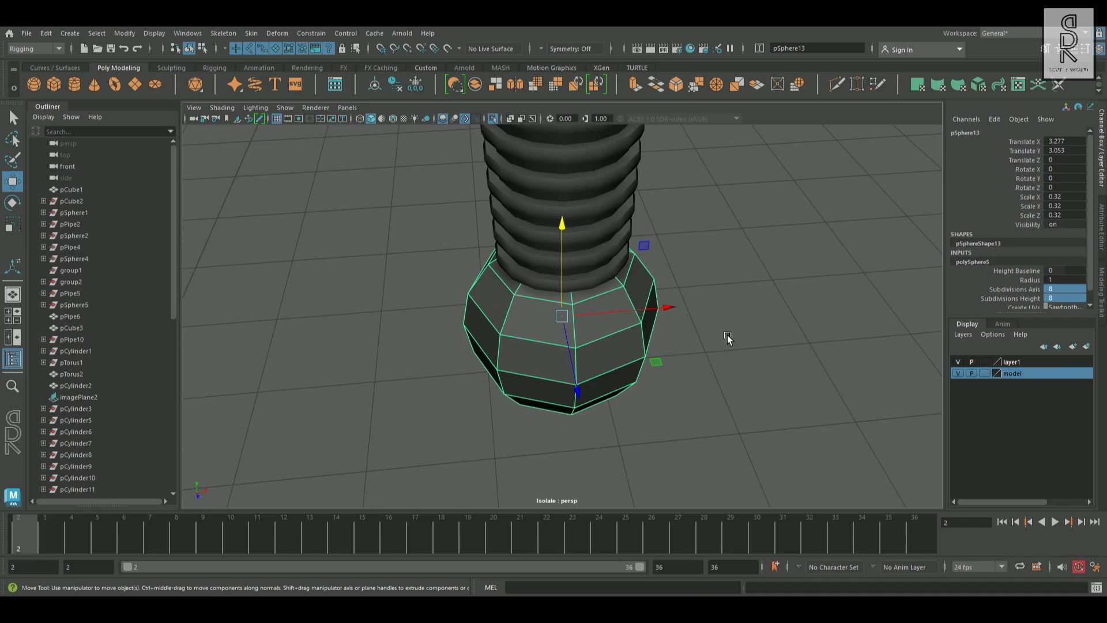
# Enlarge the wrist sphere uniformly to a scale of 0.471 and lower it beneath the ribbed forearm.
pyautogui.keyDown('alt'); pyautogui.moveTo(795, 348); pyautogui.dragTo(611, 270); pyautogui.keyUp('alt')
pyautogui.press('r')
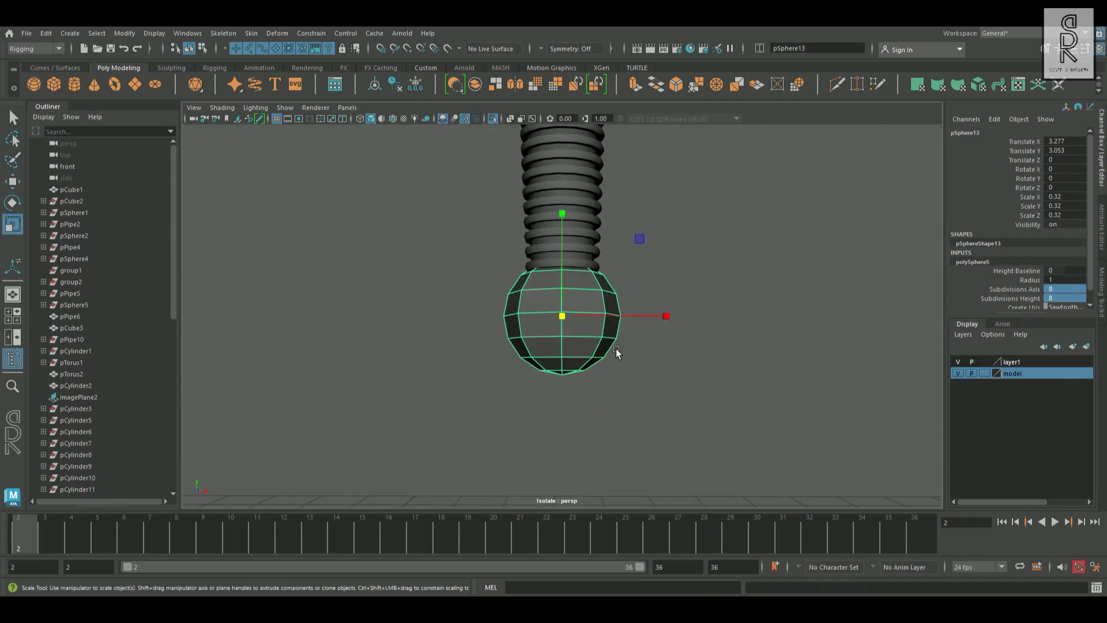
pyautogui.moveTo(573, 318); pyautogui.dragTo(657, 354)
pyautogui.click(740, 340)
pyautogui.click(588, 331)
pyautogui.press('w')
pyautogui.moveTo(593, 268); pyautogui.dragTo(570, 327, button='middle')
pyautogui.click(811, 327)
pyautogui.keyDown('alt'); pyautogui.moveTo(811, 327); pyautogui.dragTo(511, 322, button='right'); pyautogui.keyUp('alt')
pyautogui.keyDown('alt'); pyautogui.moveTo(511, 323); pyautogui.dragTo(748, 355); pyautogui.keyUp('alt')
pyautogui.scroll(5, 748, 355)
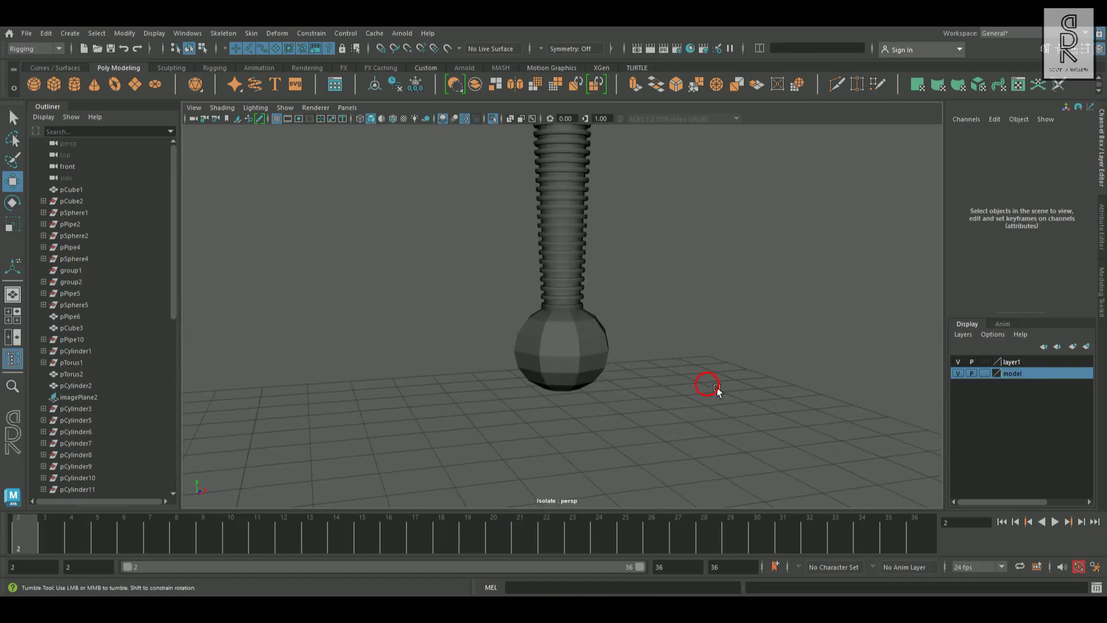
# Flatten the wrist sphere slightly in height and position it at Translate Y 2.808 against the forearm.
pyautogui.click(585, 351)
pyautogui.press('r')
pyautogui.moveTo(572, 254); pyautogui.dragTo(569, 262)
pyautogui.press('w')
pyautogui.moveTo(569, 317); pyautogui.dragTo(574, 316)
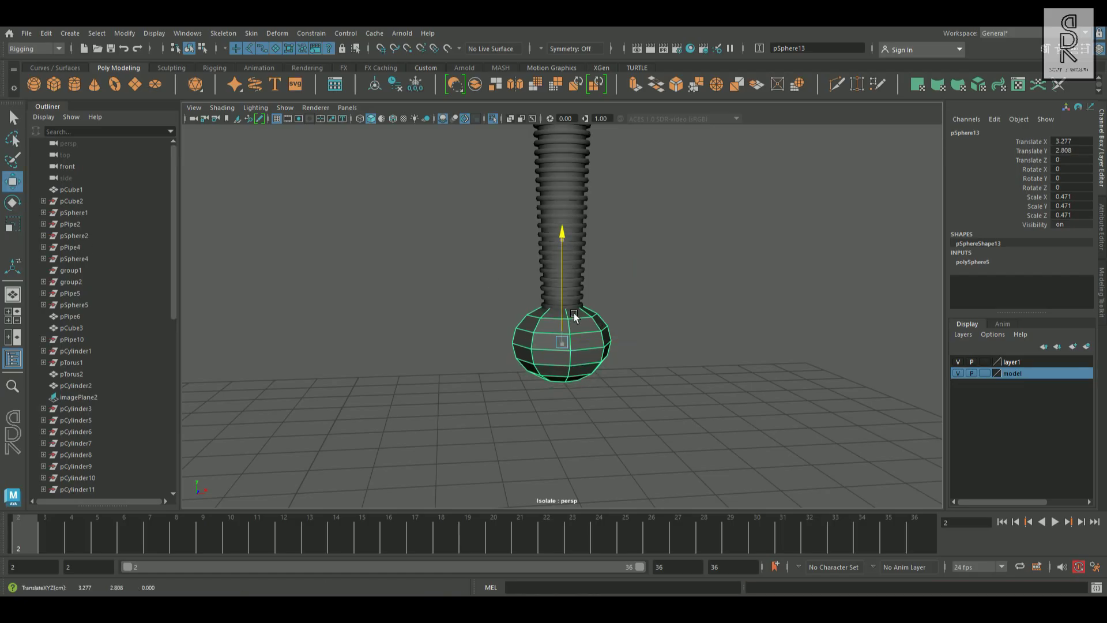
# Bring back the hidden objects and place a new polygon cube just below the wrist sphere at Translate Y 2.258.
pyautogui.click(732, 323)
pyautogui.scroll(-6, 734, 324)
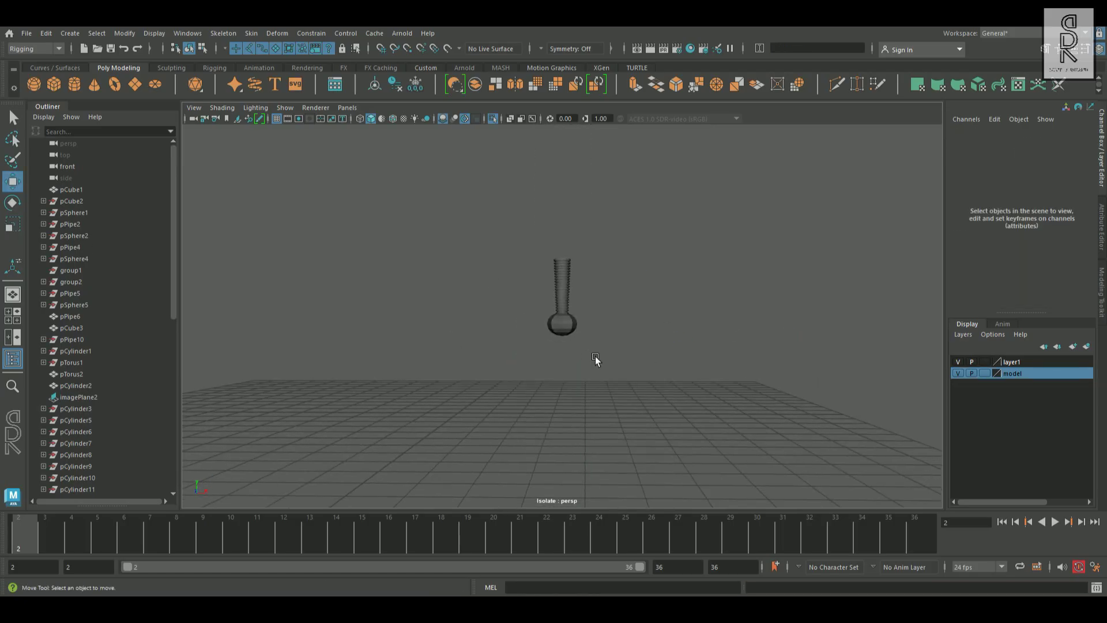
pyautogui.hotkey('ctrl', '1')
pyautogui.scroll(4, 657, 398)
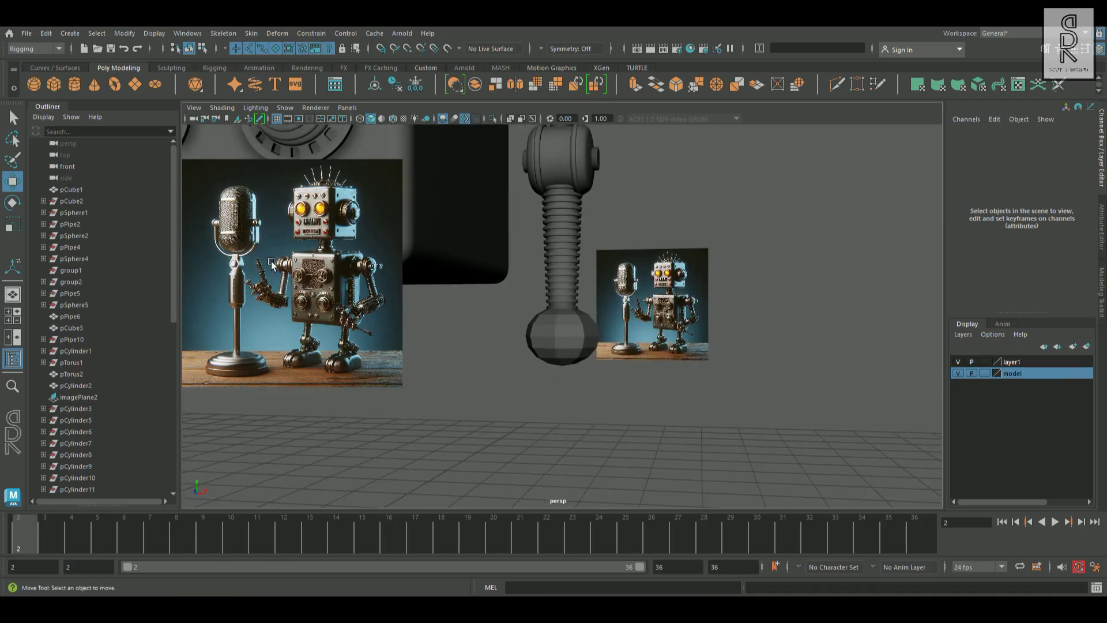
pyautogui.click(55, 85)
pyautogui.scroll(-3, 510, 454)
pyautogui.moveTo(509, 455); pyautogui.dragTo(673, 460)
pyautogui.moveTo(574, 374); pyautogui.dragTo(570, 281)
pyautogui.moveTo(639, 355); pyautogui.dragTo(634, 359)
pyautogui.press('f')
pyautogui.scroll(-3, 560, 399)
pyautogui.keyDown('alt'); pyautogui.moveTo(560, 400); pyautogui.dragTo(702, 365); pyautogui.keyUp('alt')
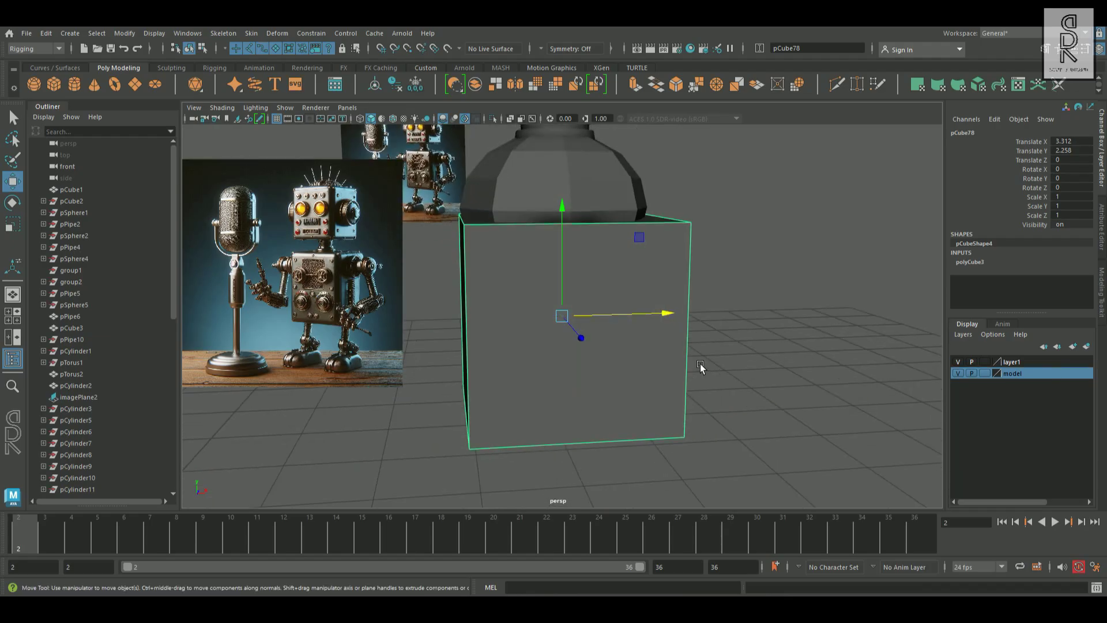
# Align the cube with the wrist sphere's centre in the top view by snapping it to Translate X 3.277.
pyautogui.press('space')
pyautogui.press('space')
pyautogui.scroll(2, 511, 375)
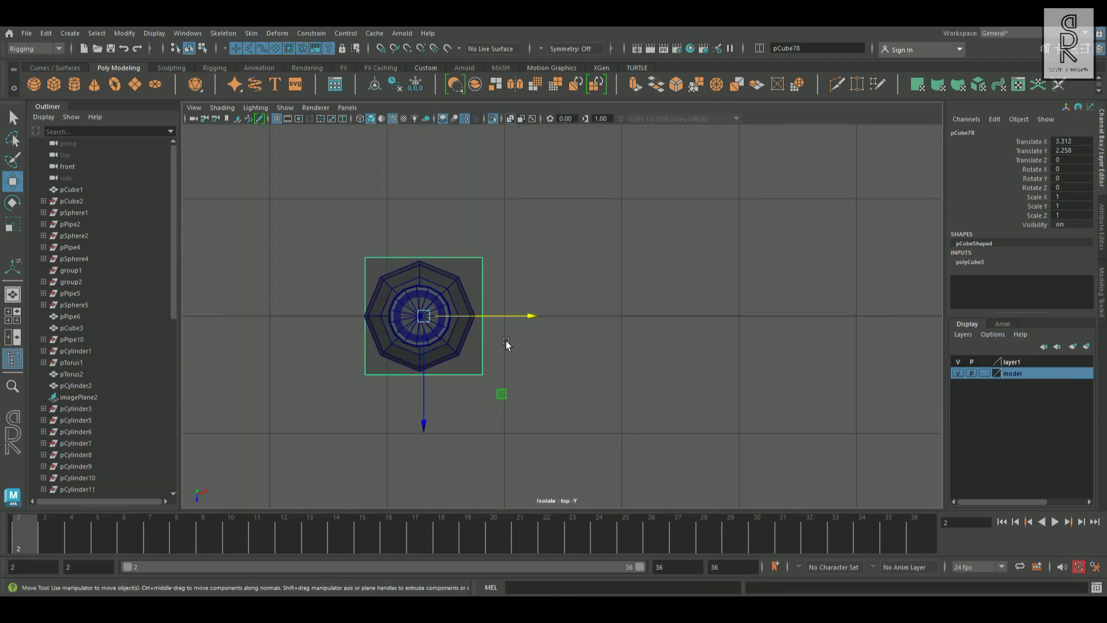
pyautogui.moveTo(518, 331); pyautogui.dragTo(656, 333)
pyautogui.moveTo(442, 308); pyautogui.dragTo(431, 315, button='middle')
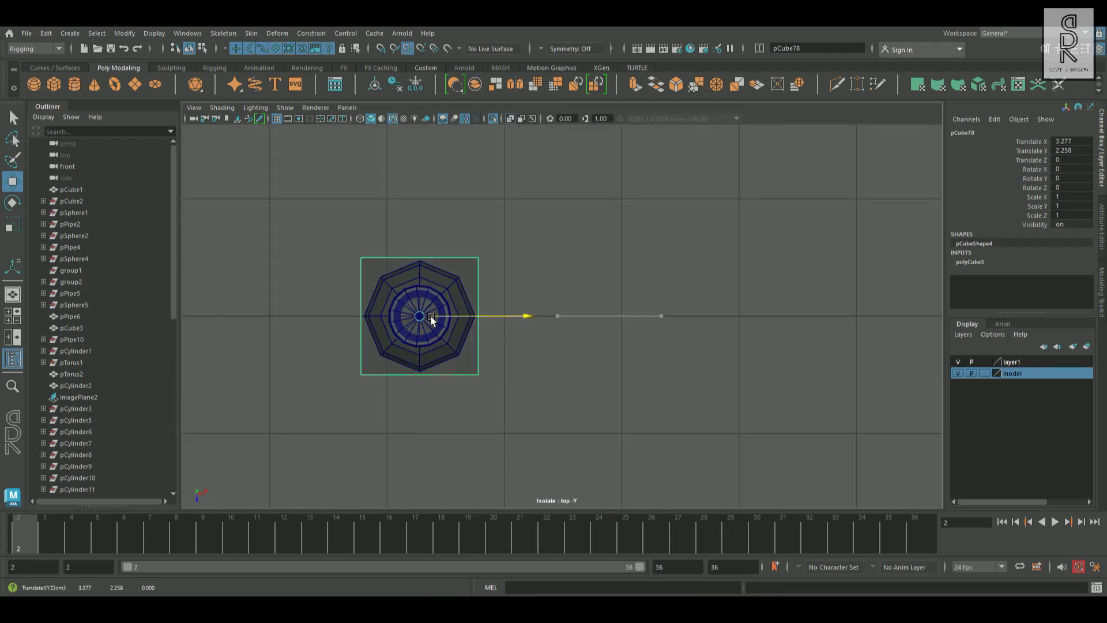
# Scale the cube narrower along Z to give it the thickness of a palm.
pyautogui.press('space')
pyautogui.press('space')
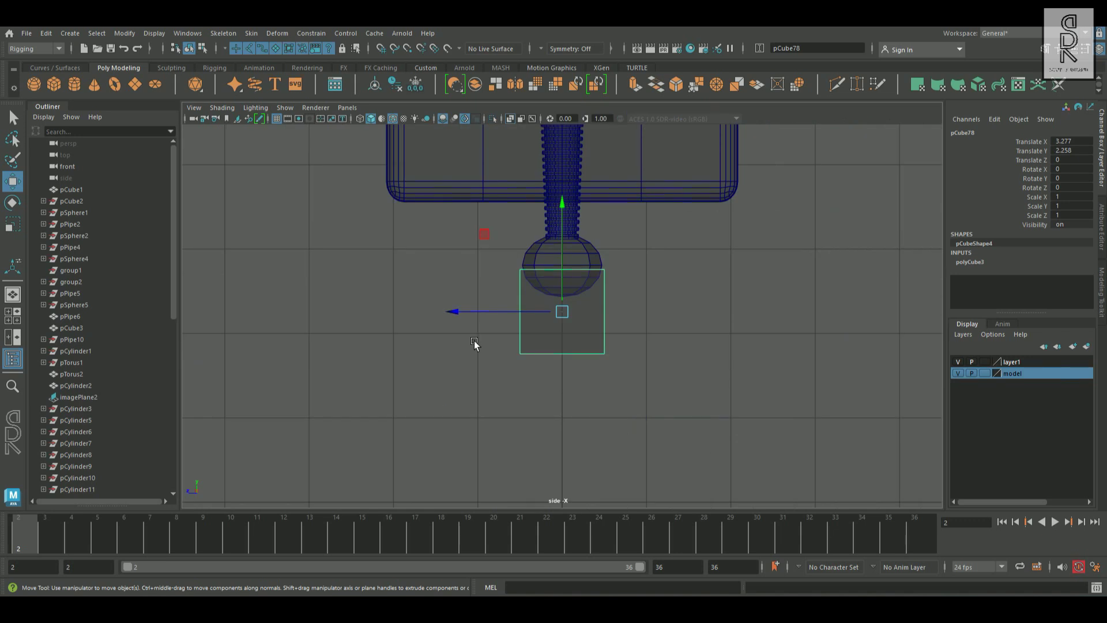
pyautogui.moveTo(466, 317); pyautogui.dragTo(757, 349)
pyautogui.hotkey('ctrl', 'z')
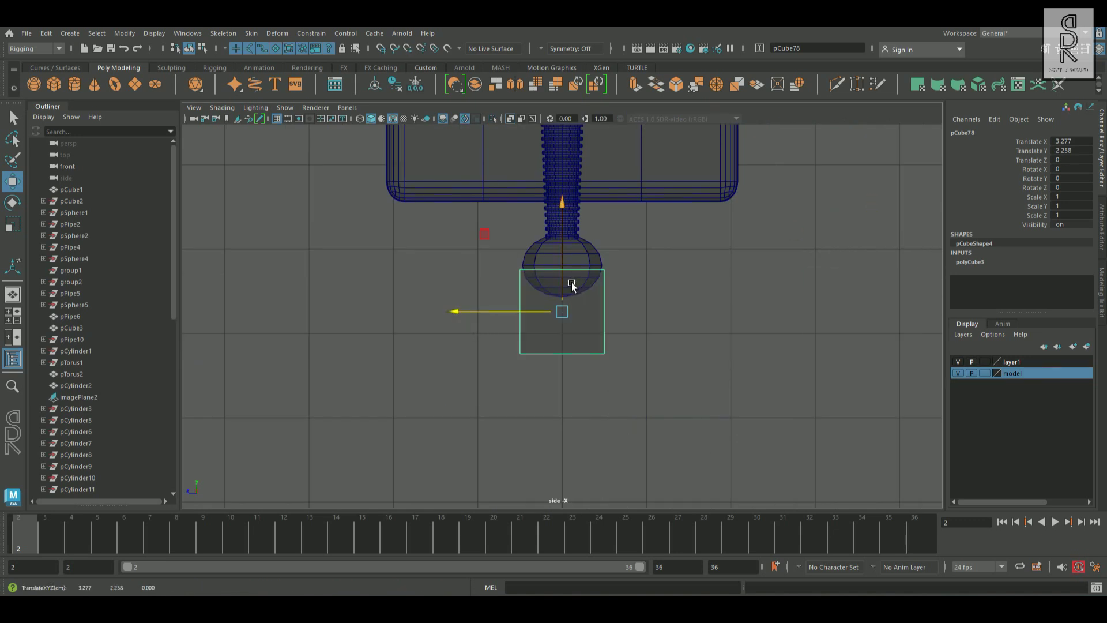
pyautogui.press('r')
pyautogui.moveTo(476, 317); pyautogui.dragTo(480, 319)
pyautogui.press('space')
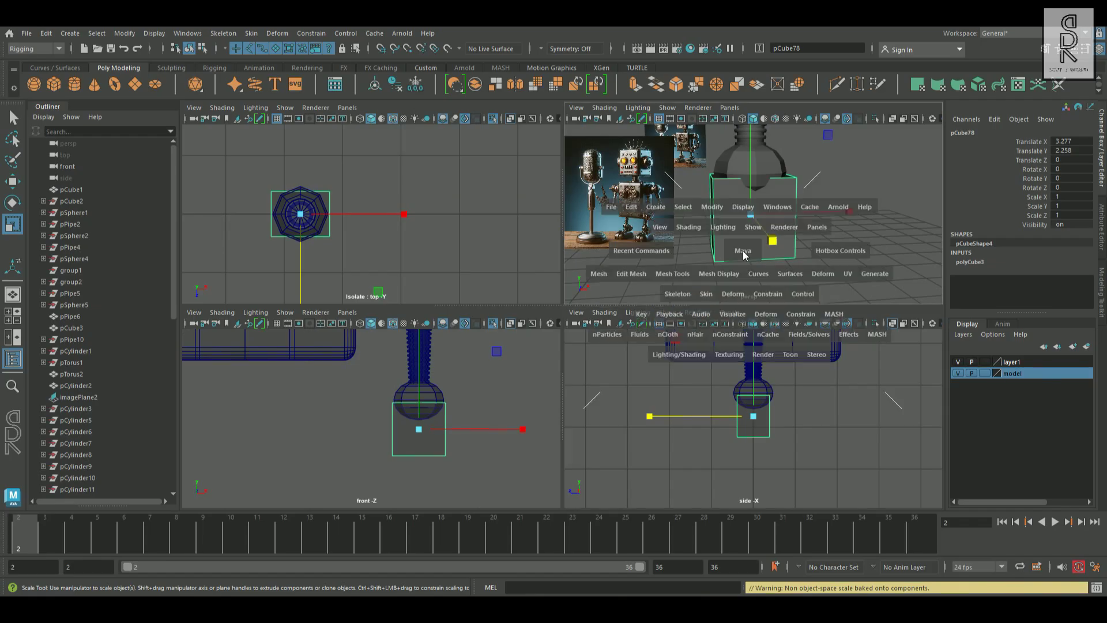
pyautogui.press('space')
# Scale the cube's end vertices along X to taper it into a palm that is narrow at the wrist and wide below.
pyautogui.keyDown('alt'); pyautogui.moveTo(672, 354); pyautogui.dragTo(732, 329); pyautogui.keyUp('alt')
pyautogui.moveTo(634, 261); pyautogui.dragTo(457, 228, button='right')
pyautogui.moveTo(369, 207); pyautogui.dragTo(794, 289)
pyautogui.moveTo(670, 241); pyautogui.dragTo(655, 410)
pyautogui.moveTo(458, 316); pyautogui.dragTo(702, 327)
pyautogui.keyDown('alt'); pyautogui.moveTo(589, 339); pyautogui.dragTo(587, 317); pyautogui.keyUp('alt')
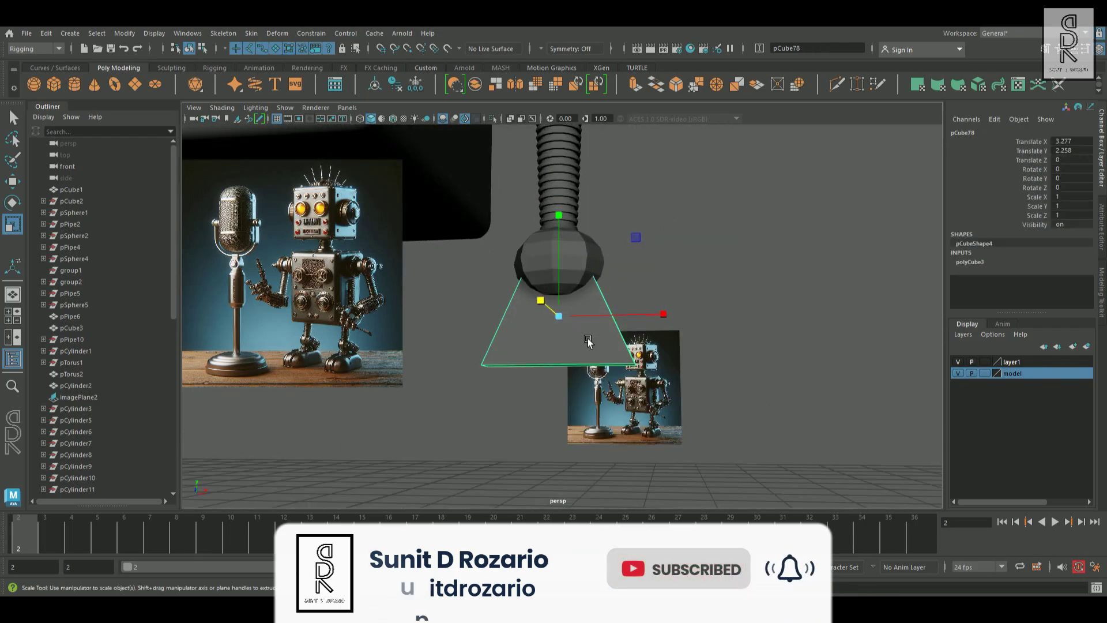
# Select the bottom face of the tapered palm and raise it to about Y 1.993.
pyautogui.click(601, 372)
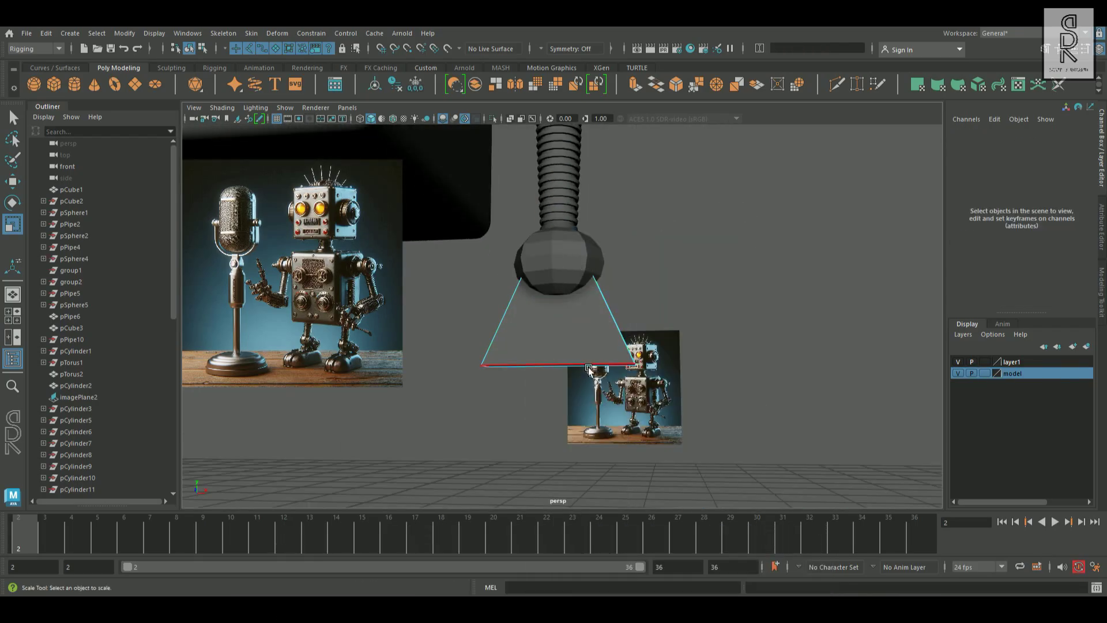
pyautogui.keyDown('alt'); pyautogui.moveTo(590, 369); pyautogui.dragTo(585, 309); pyautogui.keyUp('alt')
pyautogui.moveTo(585, 309); pyautogui.dragTo(579, 352, button='right')
pyautogui.click(580, 364)
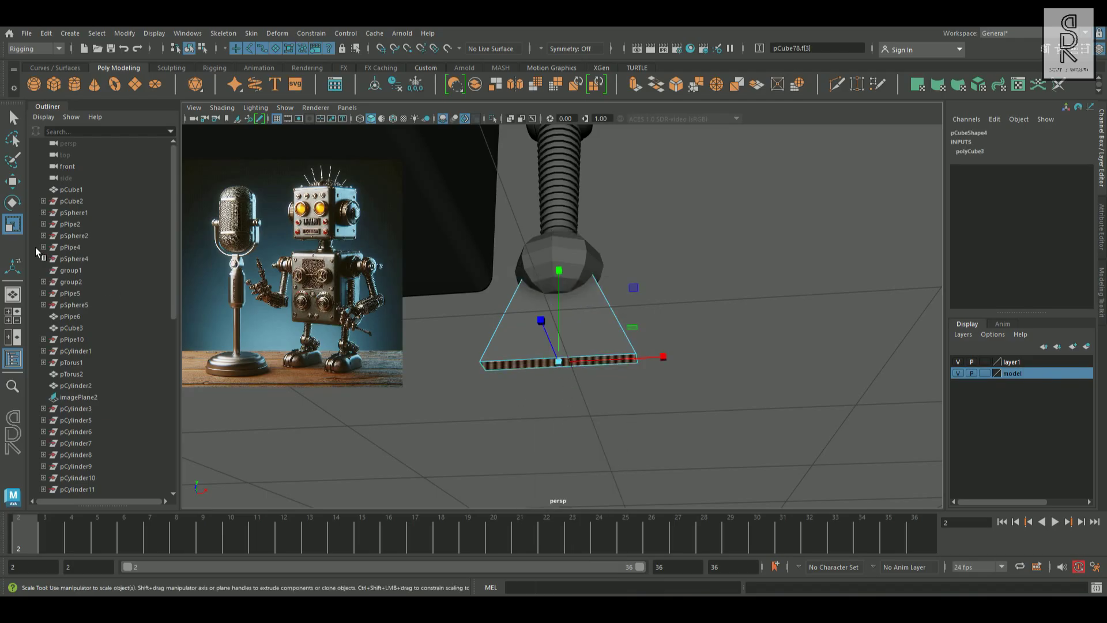
pyautogui.press('w')
pyautogui.keyDown('alt'); pyautogui.moveTo(570, 345); pyautogui.dragTo(574, 288); pyautogui.keyUp('alt')
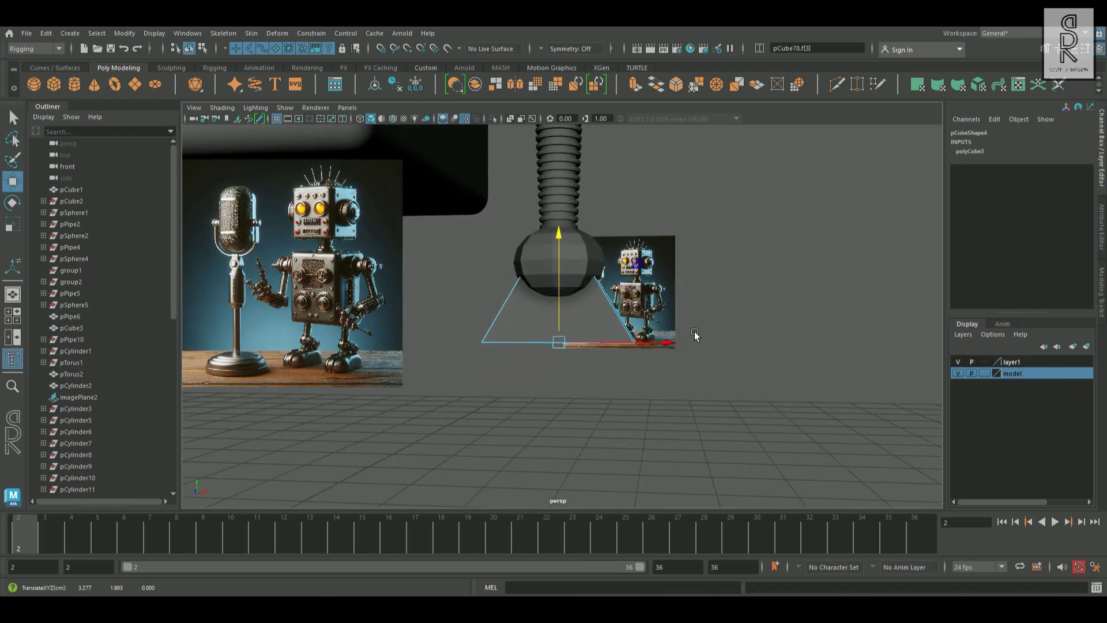
# Extrude the palm's bottom face downward and extrude the new block's inner side face outward as a thumb base.
pyautogui.keyDown('alt'); pyautogui.moveTo(694, 331); pyautogui.dragTo(634, 328); pyautogui.keyUp('alt')
pyautogui.hotkey('ctrl', 'e')
pyautogui.keyDown('alt'); pyautogui.moveTo(573, 344); pyautogui.dragTo(620, 366); pyautogui.keyUp('alt')
pyautogui.click(582, 348)
pyautogui.hotkey('ctrl', 'e')
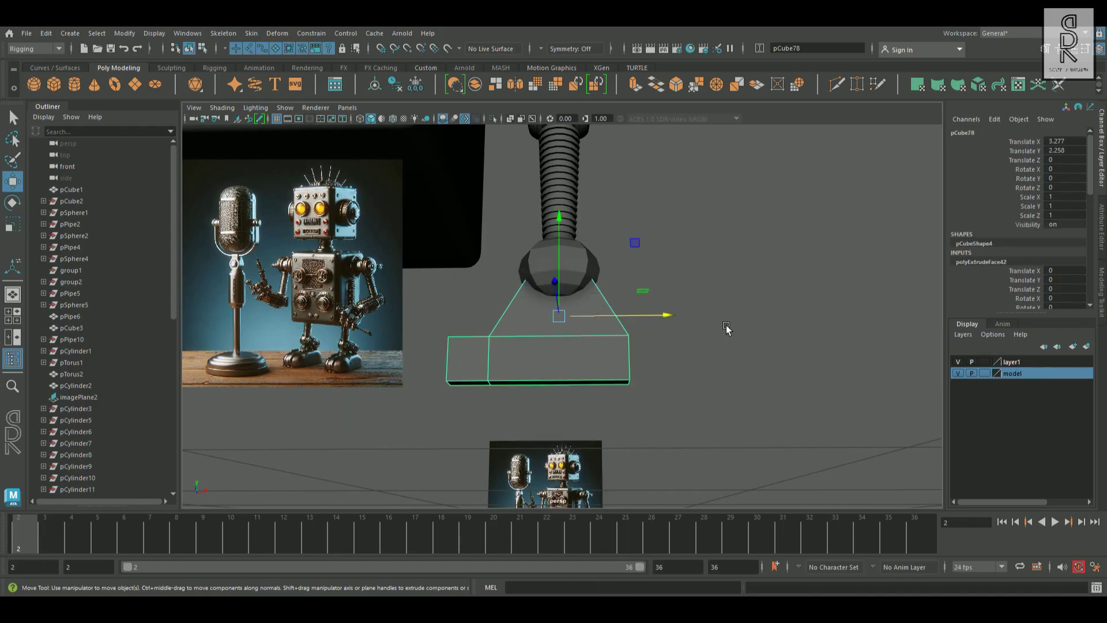
pyautogui.click(694, 390)
# Extrude the palm's top face upward toward the wrist sphere.
pyautogui.keyDown('alt'); pyautogui.moveTo(694, 390); pyautogui.dragTo(577, 357); pyautogui.keyUp('alt')
pyautogui.click(577, 357)
pyautogui.moveTo(568, 317); pyautogui.dragTo(600, 359)
pyautogui.moveTo(568, 279); pyautogui.dragTo(564, 324, button='right')
pyautogui.click(580, 322)
pyautogui.hotkey('ctrl', 'e')
pyautogui.moveTo(545, 300); pyautogui.dragTo(625, 279)
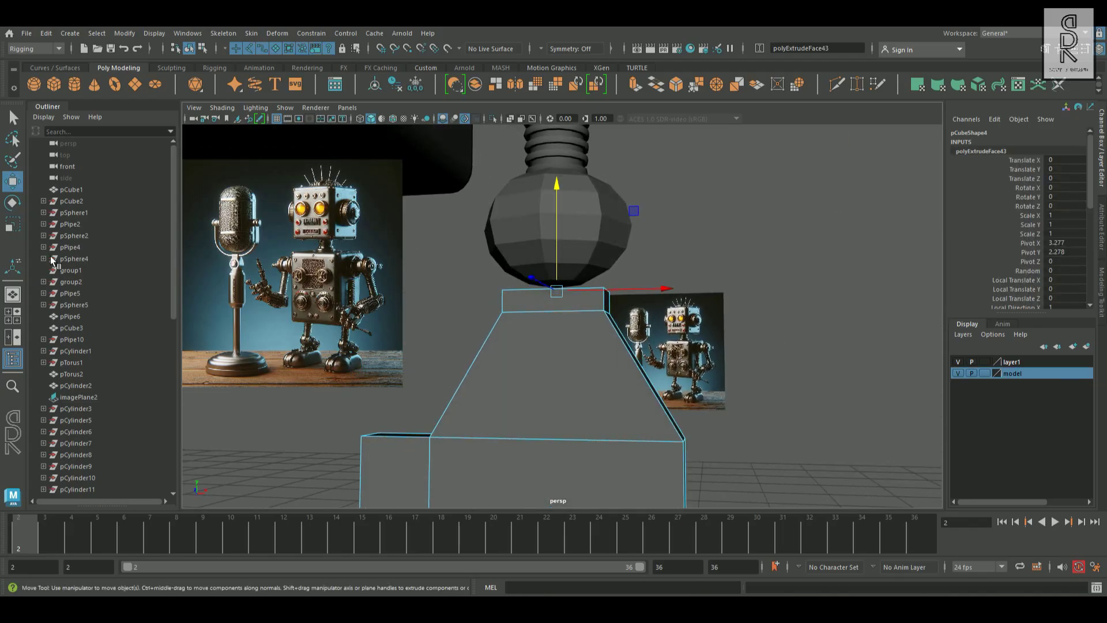
# Scale the extruded top face narrower and move it up into the wrist sphere.
pyautogui.press('r')
pyautogui.moveTo(659, 293); pyautogui.dragTo(434, 362)
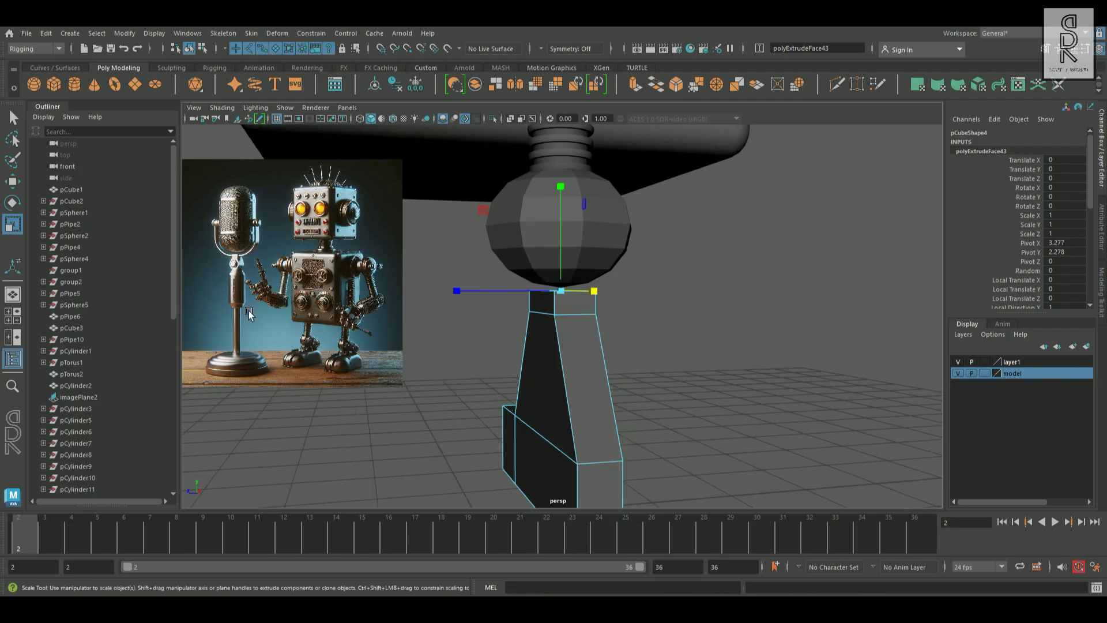
pyautogui.click(12, 181)
pyautogui.moveTo(572, 262); pyautogui.dragTo(572, 237)
pyautogui.keyDown('alt'); pyautogui.moveTo(630, 280); pyautogui.dragTo(706, 289); pyautogui.keyUp('alt')
pyautogui.click(13, 224)
# Move the vertices of the palm's lower block and thumb base upward to shorten the tapered section.
pyautogui.keyDown('alt'); pyautogui.moveTo(648, 250); pyautogui.dragTo(562, 353); pyautogui.keyUp('alt')
pyautogui.moveTo(562, 274); pyautogui.dragTo(489, 258, button='right')
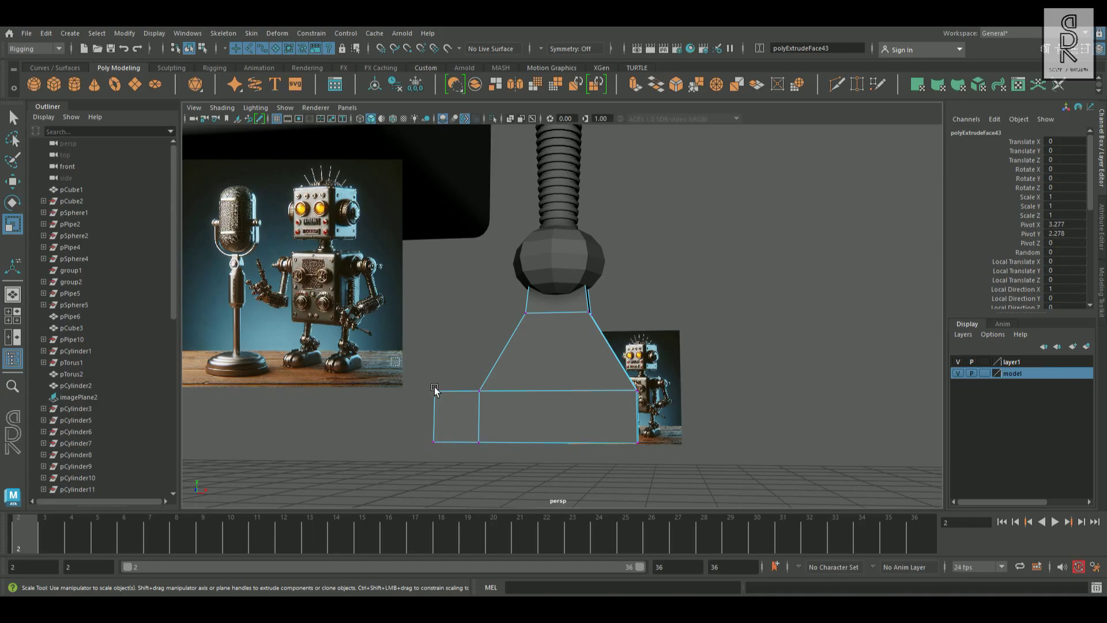
pyautogui.moveTo(432, 380); pyautogui.dragTo(649, 453)
pyautogui.click(12, 183)
pyautogui.moveTo(537, 353); pyautogui.dragTo(543, 303)
# Extrude the palm's bottom face downward to add another section.
pyautogui.keyDown('alt'); pyautogui.moveTo(688, 392); pyautogui.dragTo(576, 288); pyautogui.keyUp('alt')
pyautogui.moveTo(568, 278); pyautogui.dragTo(569, 311, button='right')
pyautogui.click(577, 391)
pyautogui.keyDown('alt'); pyautogui.moveTo(610, 393); pyautogui.dragTo(571, 361); pyautogui.keyUp('alt')
pyautogui.hotkey('ctrl', 'e')
pyautogui.keyDown('alt'); pyautogui.moveTo(590, 401); pyautogui.dragTo(536, 267); pyautogui.keyUp('alt')
# Raise the palm's lower vertices slightly and shift the thumb base's outer vertices down and toward the palm.
pyautogui.moveTo(537, 267); pyautogui.dragTo(489, 295, button='right')
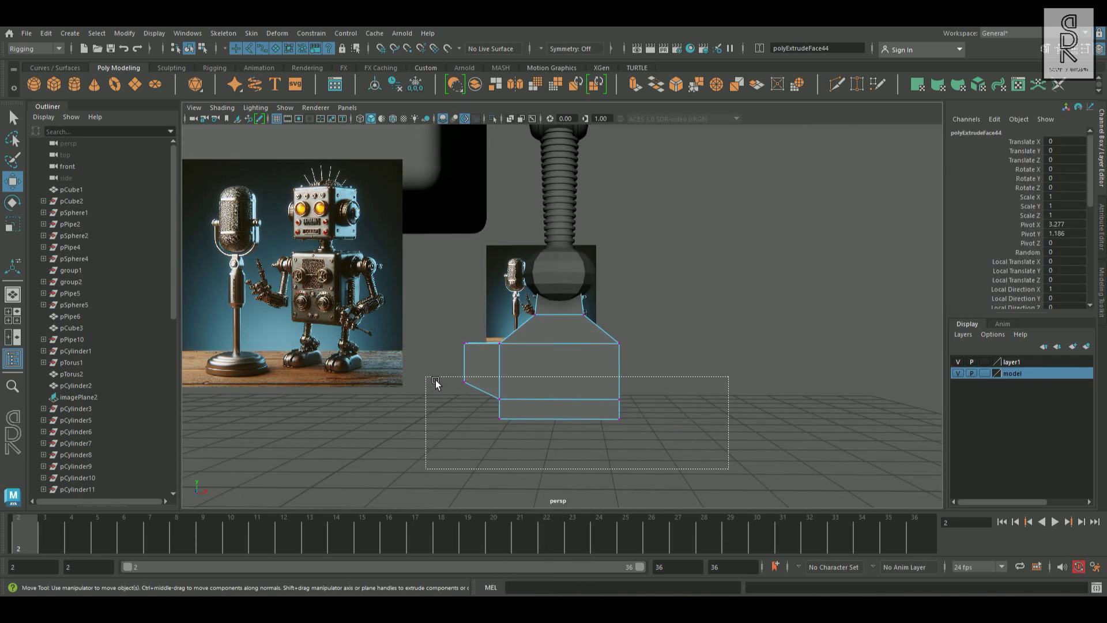
pyautogui.moveTo(434, 378); pyautogui.dragTo(427, 376)
pyautogui.moveTo(548, 378); pyautogui.dragTo(551, 364)
pyautogui.moveTo(462, 335); pyautogui.dragTo(487, 381)
pyautogui.moveTo(547, 356); pyautogui.dragTo(562, 366)
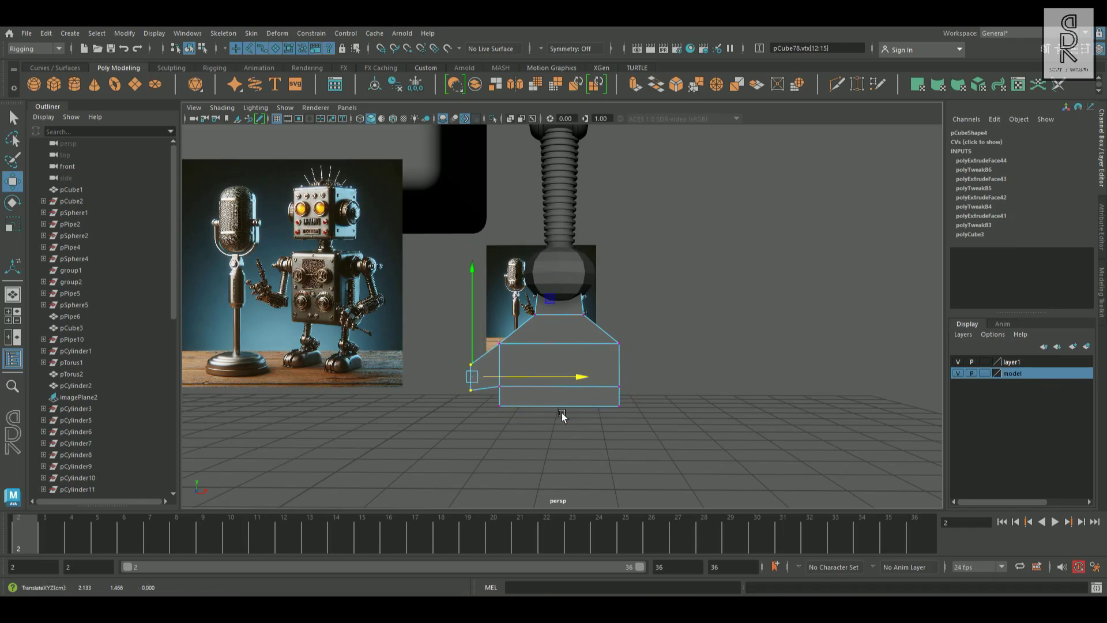
# Adjust the height of the palm's bottom vertices and reshape the lower corner opposite the thumb up and inward.
pyautogui.moveTo(662, 434); pyautogui.dragTo(493, 403)
pyautogui.keyDown('alt'); pyautogui.moveTo(667, 400); pyautogui.dragTo(666, 434); pyautogui.keyUp('alt')
pyautogui.moveTo(489, 369); pyautogui.dragTo(490, 368)
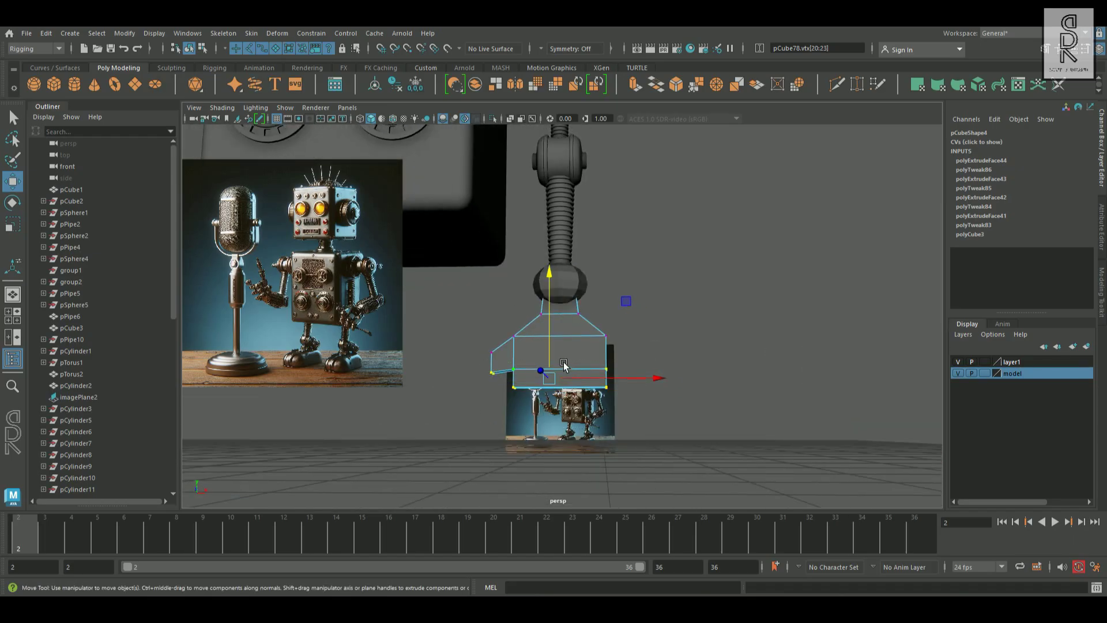
pyautogui.click(591, 362)
pyautogui.moveTo(591, 362)
pyautogui.mouseDown()
pyautogui.moveTo(614, 381)
pyautogui.moveTo(600, 376)
pyautogui.mouseUp()
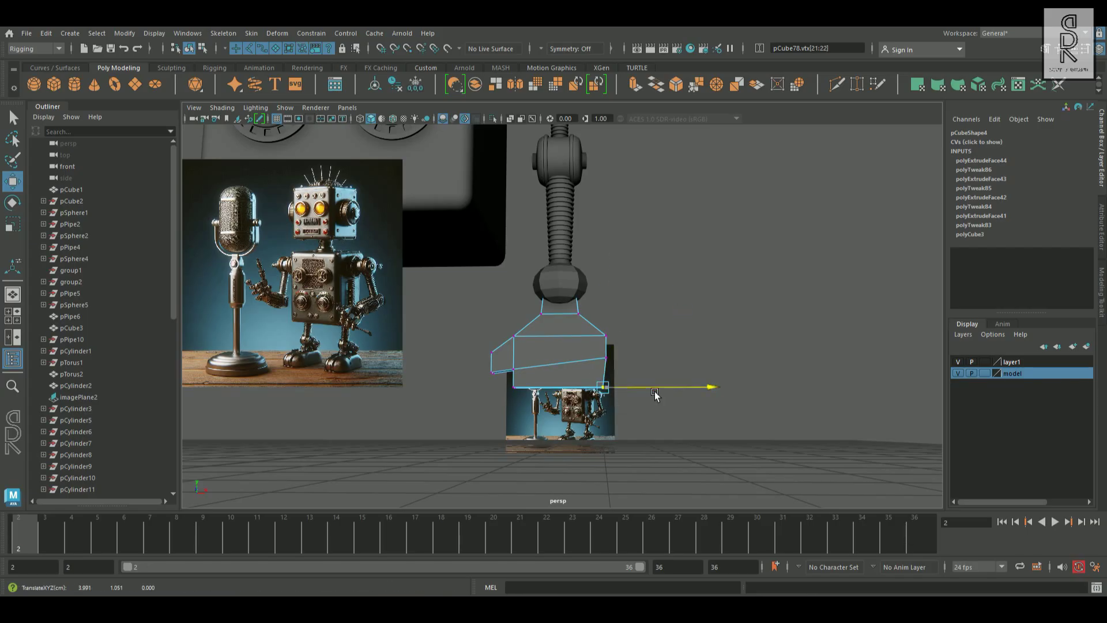
# Move the palm's bottom corner on the thumb side inward and shift the thumb base's outer vertices to about X 2.237.
pyautogui.click(519, 369)
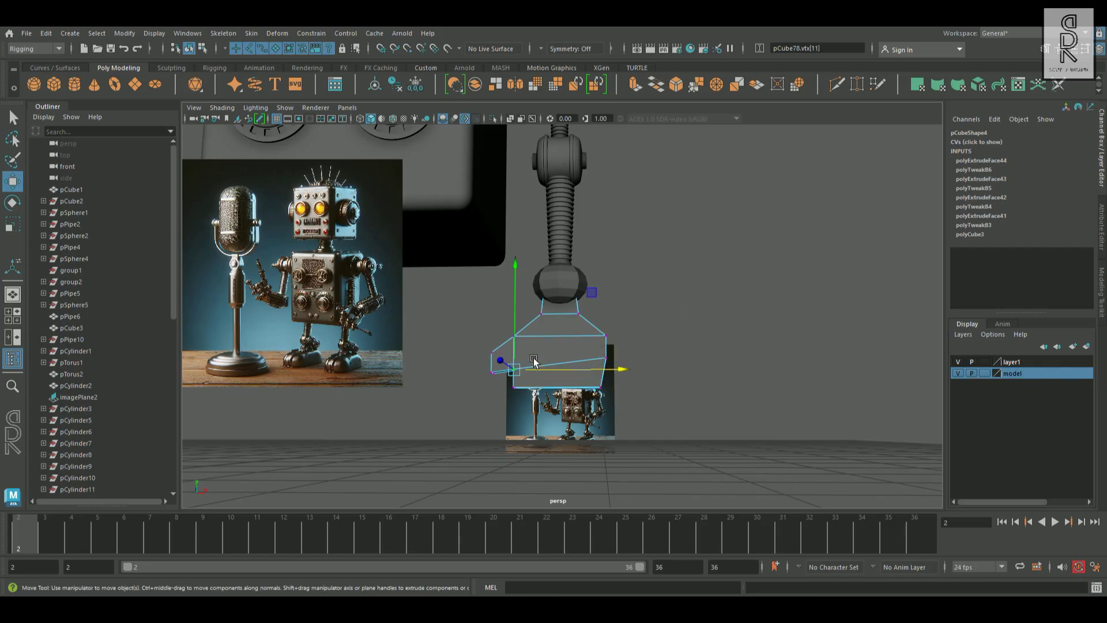
pyautogui.keyDown('alt'); pyautogui.moveTo(523, 349); pyautogui.dragTo(505, 402); pyautogui.keyUp('alt')
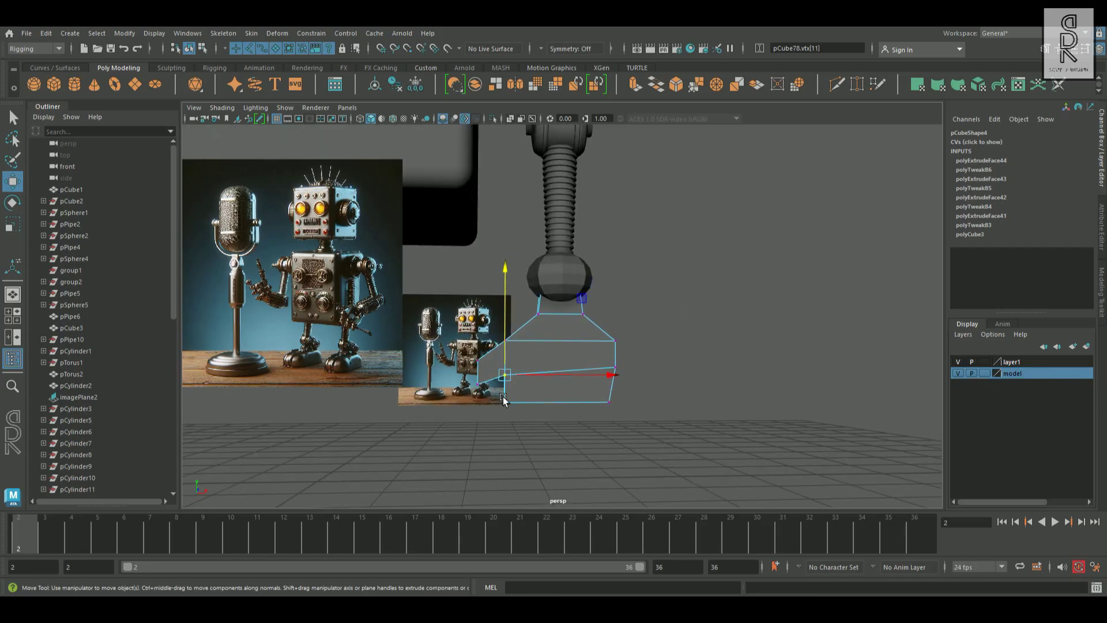
pyautogui.moveTo(568, 417); pyautogui.dragTo(575, 410)
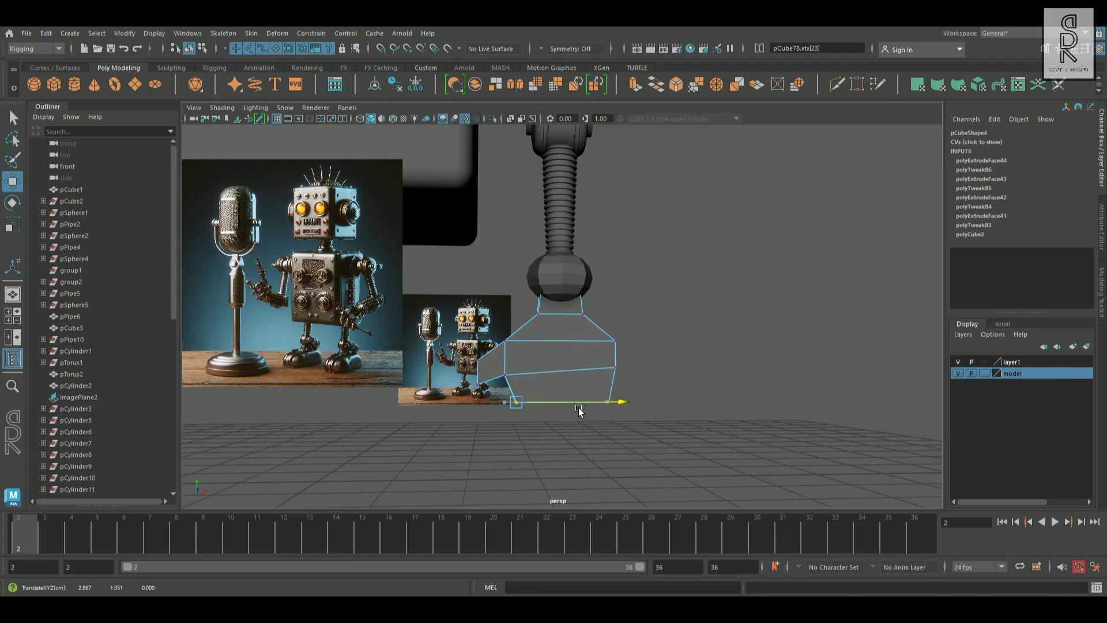
pyautogui.click(478, 382)
pyautogui.moveTo(468, 349); pyautogui.dragTo(515, 366)
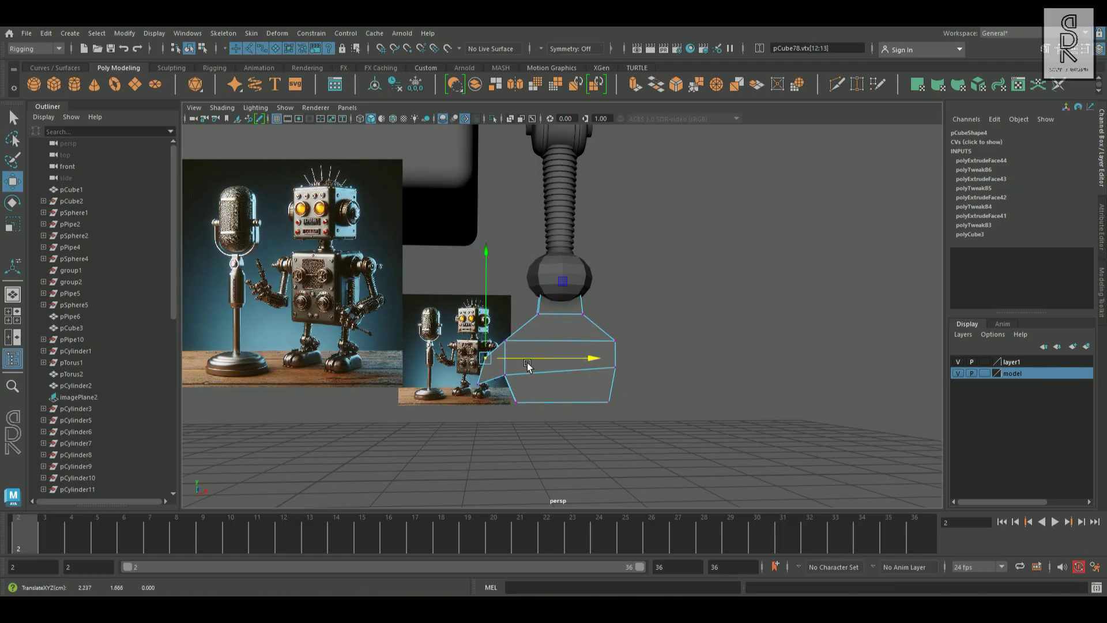
# Add a polygon cylinder and place it beside the hand at about Translate X 5.946 and Translate Y 2.491.
pyautogui.keyDown('alt'); pyautogui.moveTo(695, 418); pyautogui.dragTo(634, 416); pyautogui.keyUp('alt')
pyautogui.moveTo(589, 267); pyautogui.dragTo(766, 221, button='right')
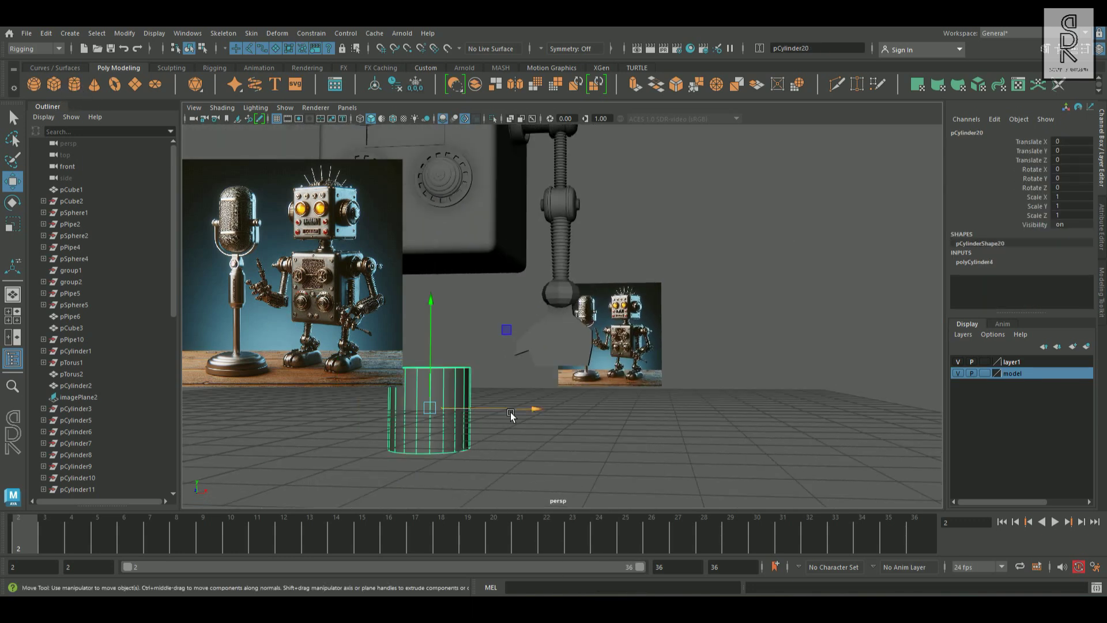
pyautogui.moveTo(511, 413); pyautogui.dragTo(751, 407)
pyautogui.moveTo(671, 357); pyautogui.dragTo(671, 255)
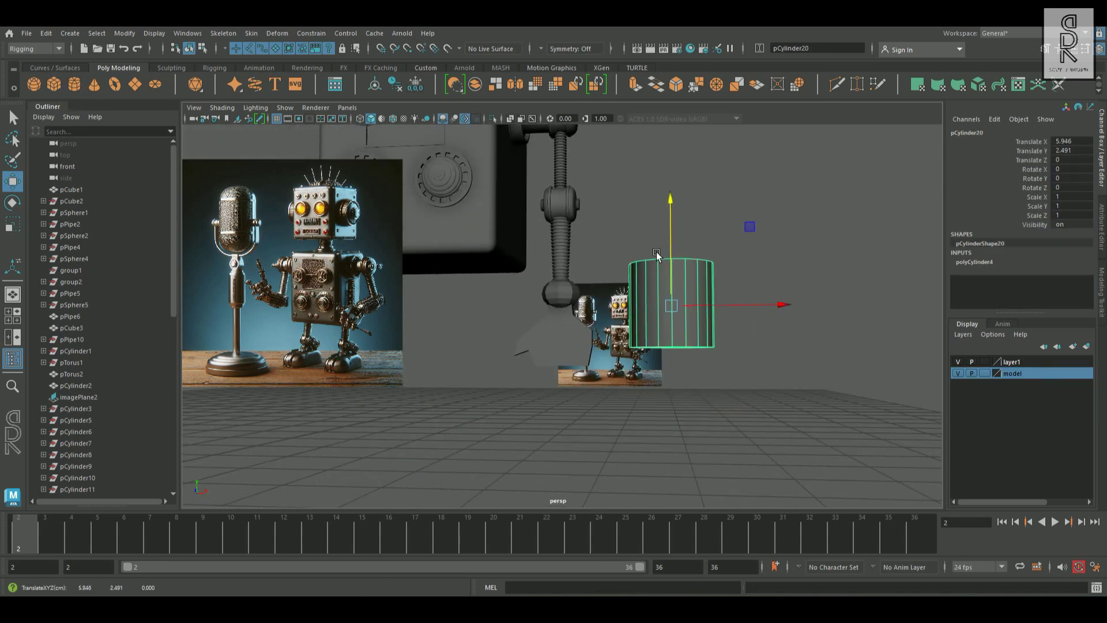
# Set the new cylinder's Subdivisions Axis to 8.
pyautogui.click(980, 262)
pyautogui.scroll(-2, 996, 263)
pyautogui.click(1065, 249)
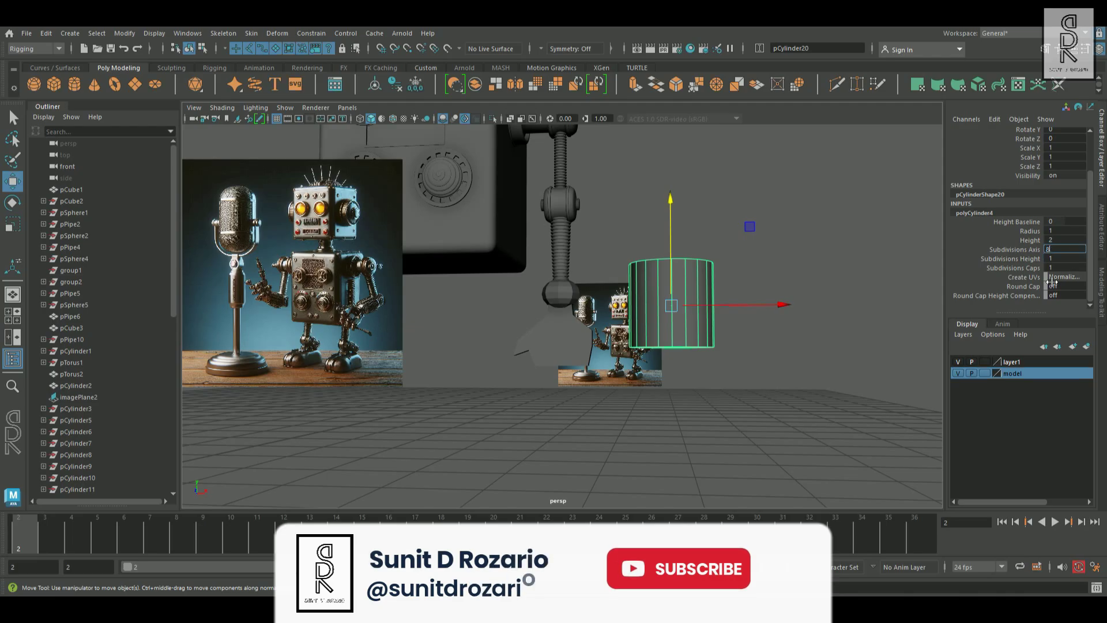
pyautogui.write('8')
pyautogui.press('Return')
# Scale the cylinder to about 0.169 and move it under the wrist to about Translate X 3.227 and Translate Y 1.533.
pyautogui.keyDown('alt'); pyautogui.moveTo(758, 359); pyautogui.dragTo(621, 327); pyautogui.keyUp('alt')
pyautogui.press('r')
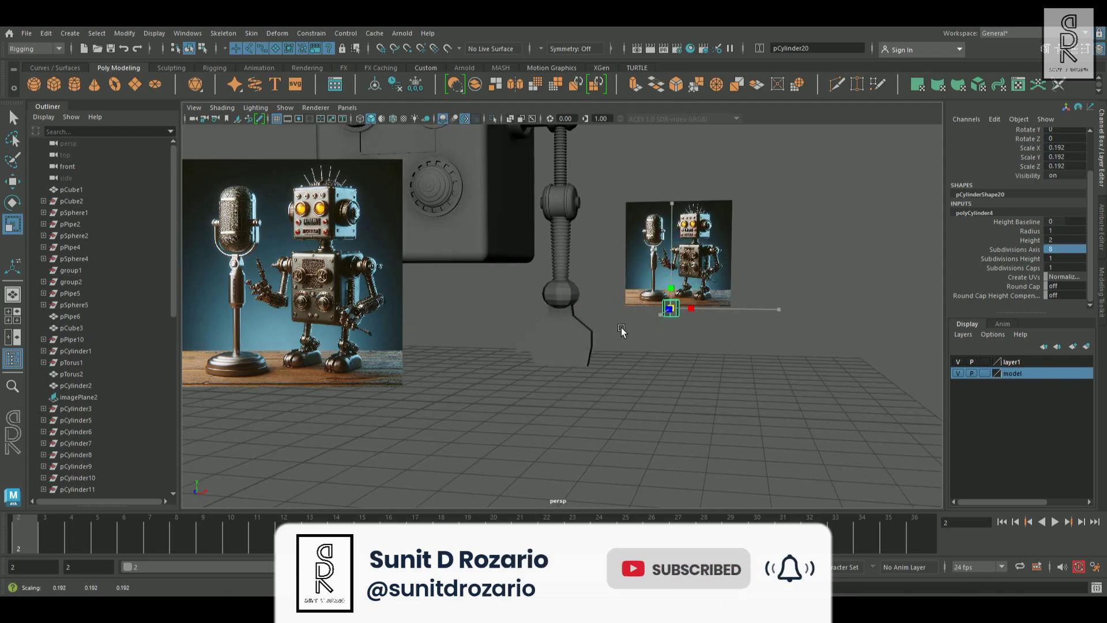
pyautogui.moveTo(672, 271); pyautogui.dragTo(672, 248)
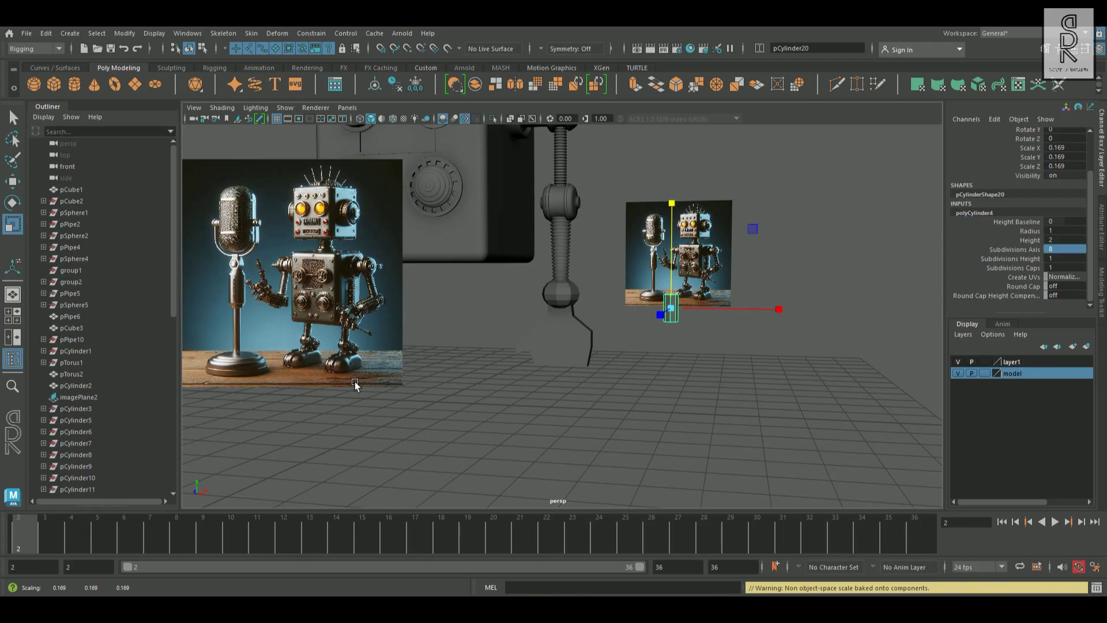
pyautogui.click(14, 191)
pyautogui.moveTo(693, 309); pyautogui.dragTo(580, 303)
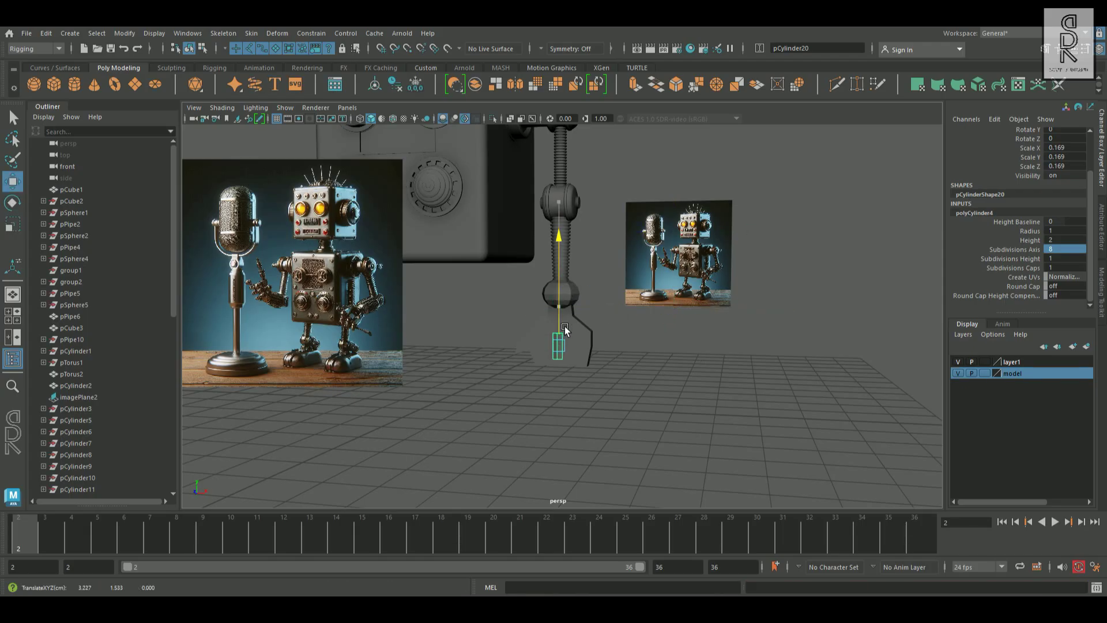
# In the side view, lower the cylinder below the palm and scale it to about 0.127 to match the palm's thickness.
pyautogui.press('space')
pyautogui.press('space')
pyautogui.scroll(5, 720, 461)
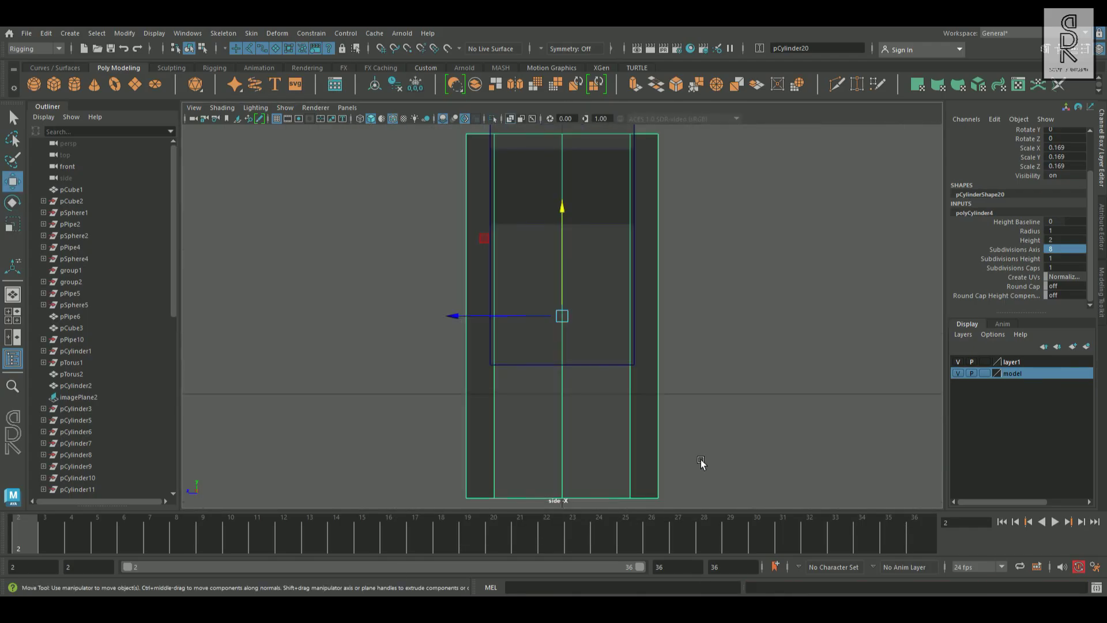
pyautogui.scroll(-5, 611, 373)
pyautogui.scroll(5, 611, 355)
pyautogui.moveTo(574, 277); pyautogui.dragTo(582, 364)
pyautogui.click(13, 224)
pyautogui.moveTo(562, 404); pyautogui.dragTo(545, 414)
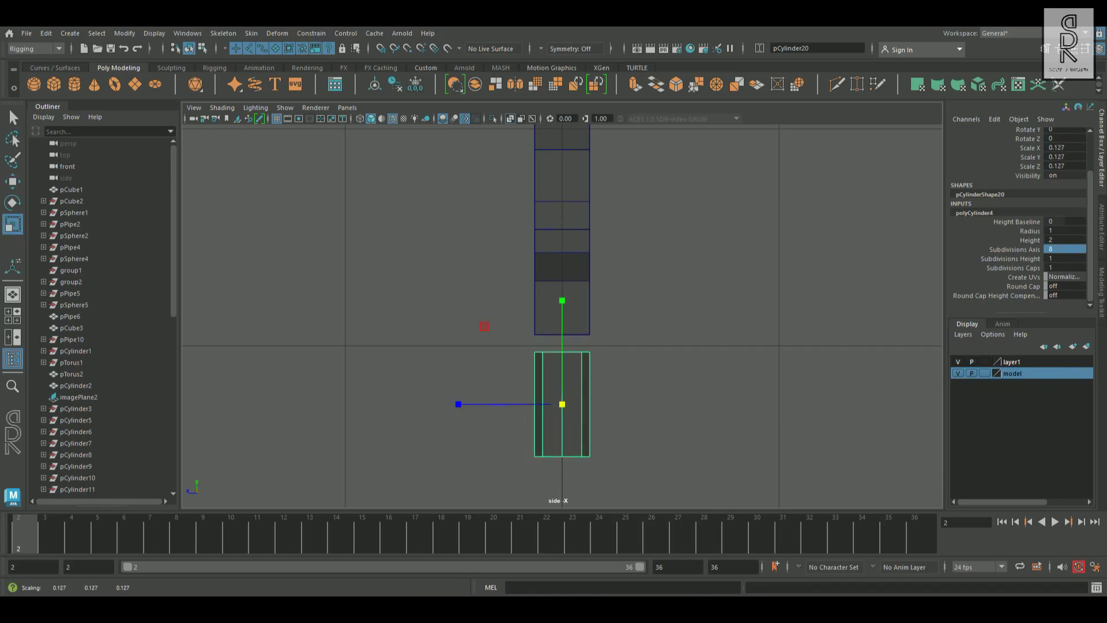
# In the front view, place the cylinder below the palm's thumb-side bottom corner at about Translate X 2.822 and Translate Y 0.657.
pyautogui.press('space')
pyautogui.press('space')
pyautogui.press('space')
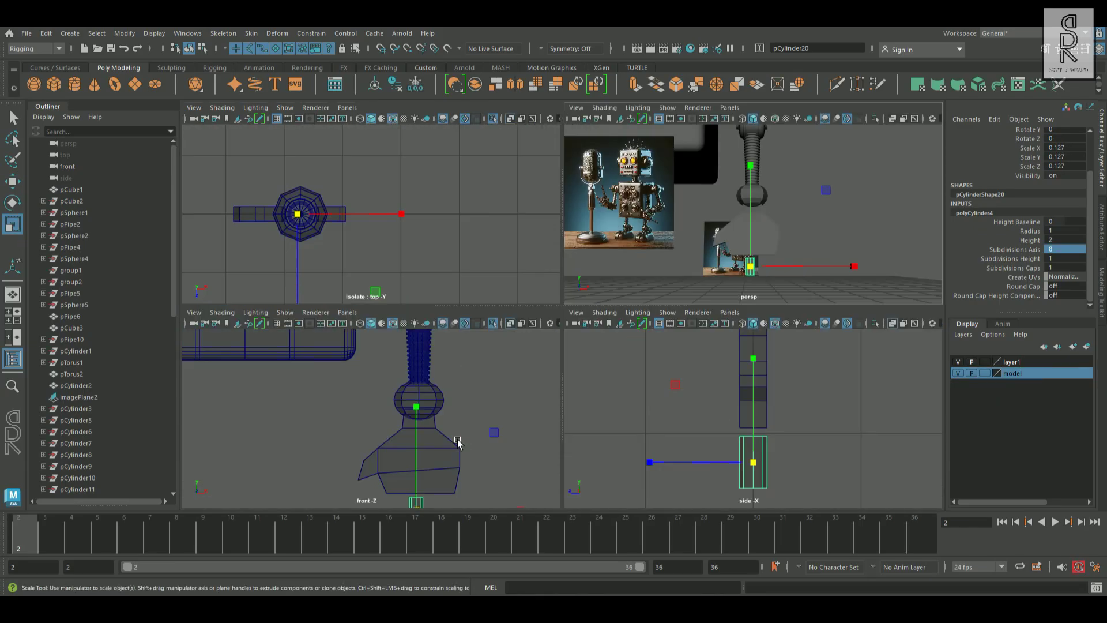
pyautogui.press('space')
pyautogui.press('w')
pyautogui.moveTo(756, 505); pyautogui.dragTo(718, 506)
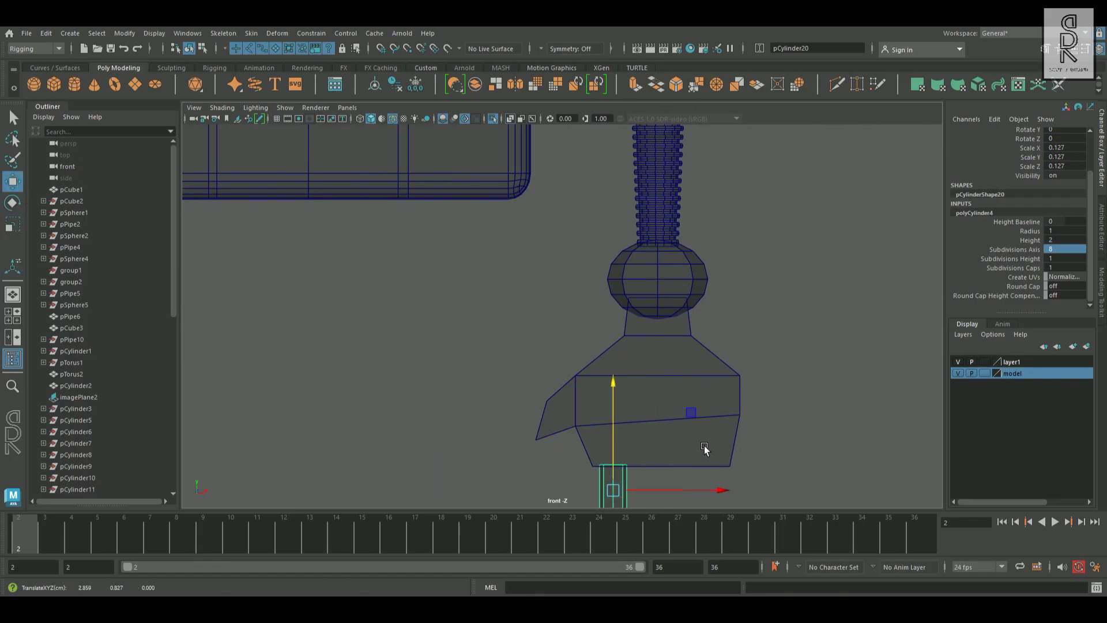
pyautogui.scroll(4, 631, 343)
pyautogui.click(632, 342)
pyautogui.click(562, 322)
pyautogui.moveTo(676, 323); pyautogui.dragTo(669, 322)
pyautogui.moveTo(557, 288); pyautogui.dragTo(576, 319)
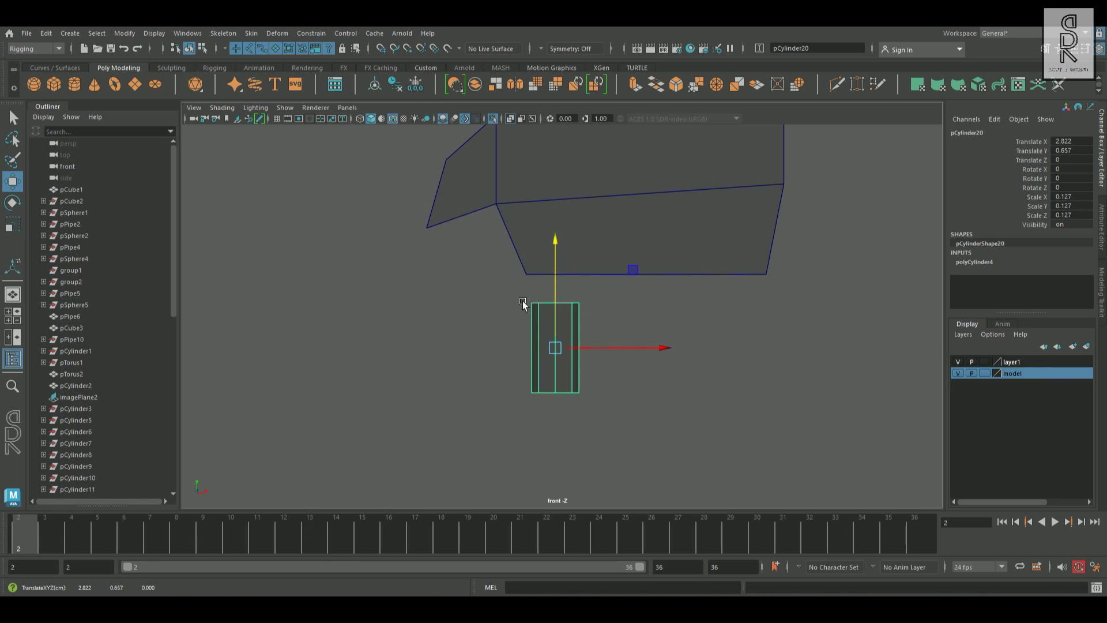
# Add a polygon sphere near the cylinder at about Translate X 2.936, with Subdivisions Axis and Subdivisions Height set to 8.
pyautogui.click(37, 89)
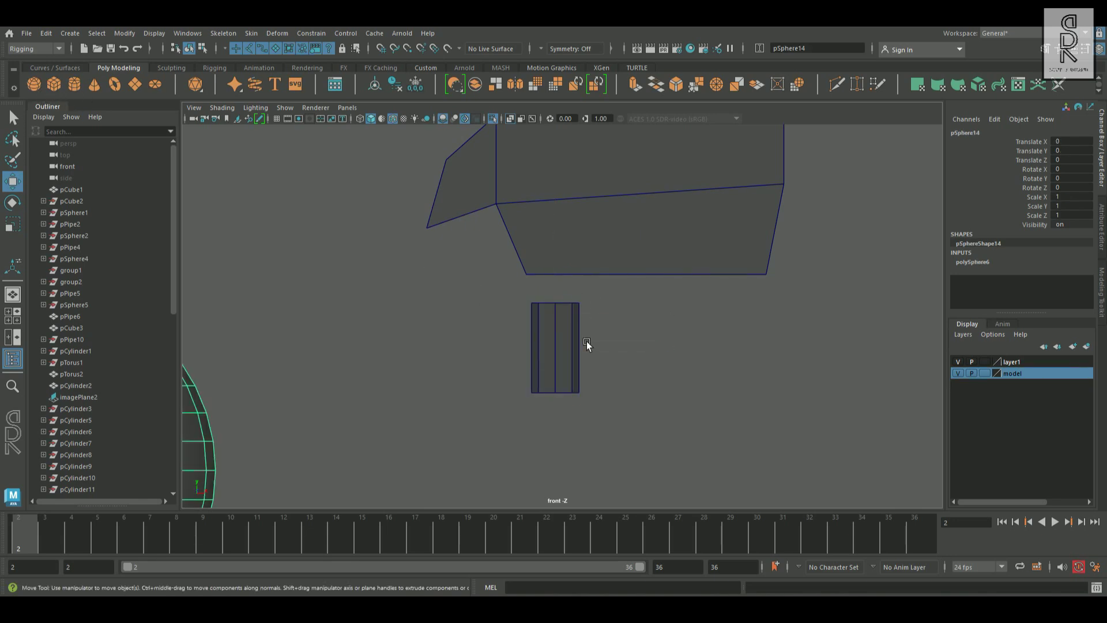
pyautogui.scroll(-4, 583, 361)
pyautogui.moveTo(469, 389); pyautogui.dragTo(685, 387)
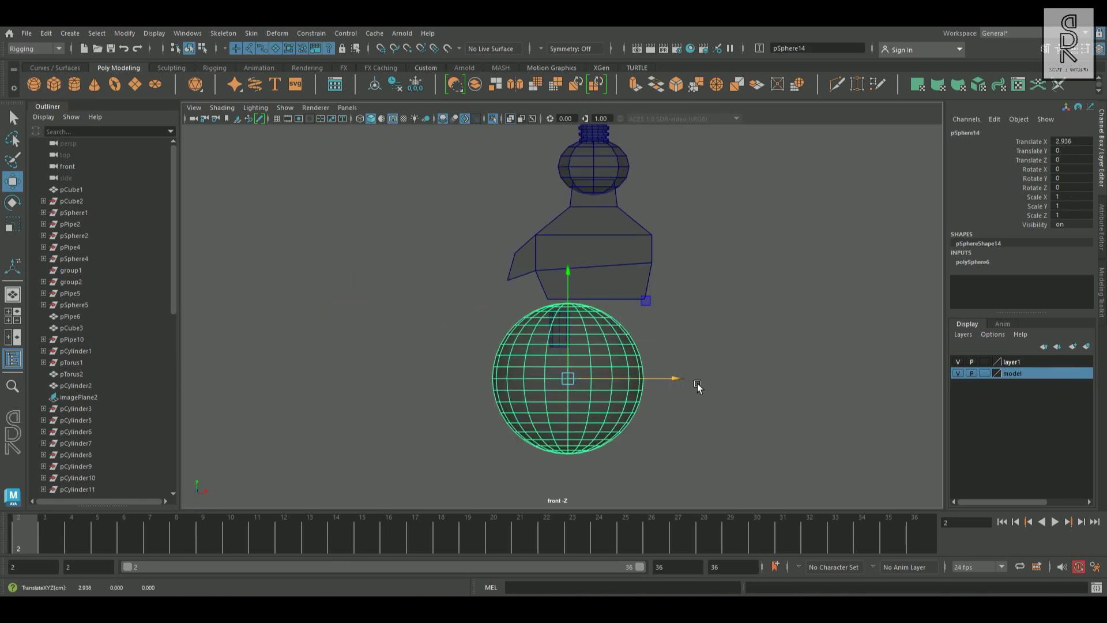
pyautogui.click(979, 261)
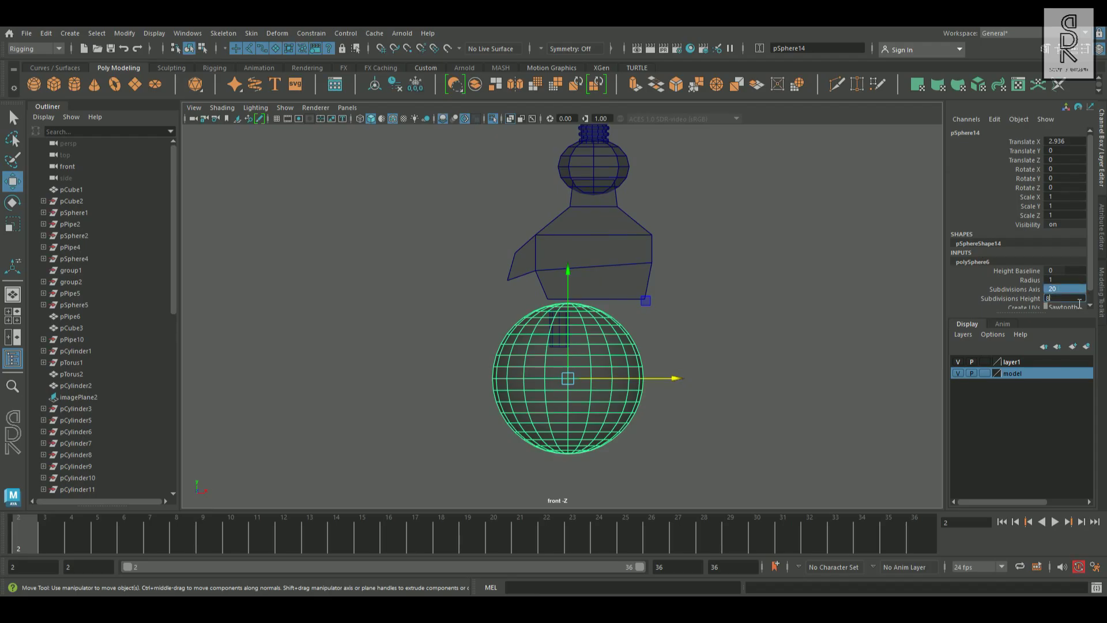
pyautogui.write('8')
pyautogui.press('Return')
# Align the sphere with the cylinder at Translate X 2.822, scale it down, and move it up to the palm's bottom edge.
pyautogui.scroll(4, 679, 383)
pyautogui.moveTo(674, 428); pyautogui.dragTo(565, 392, button='middle')
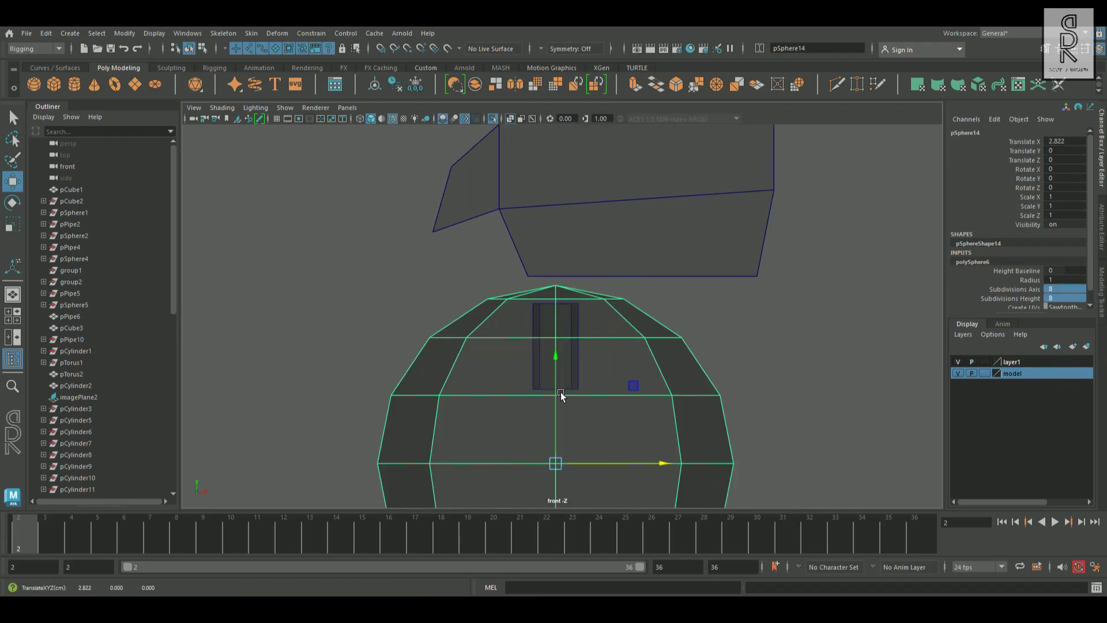
pyautogui.press('r')
pyautogui.moveTo(615, 484); pyautogui.dragTo(291, 562, button='middle')
pyautogui.press('w')
pyautogui.moveTo(633, 384); pyautogui.dragTo(563, 227, button='middle')
pyautogui.scroll(3, 572, 246)
# Raise the cylinder into the sphere at about Translate Y 0.7 and scale its top vertices outward to about 1.266.
pyautogui.click(569, 342)
pyautogui.moveTo(556, 318); pyautogui.dragTo(555, 303, button='middle')
pyautogui.moveTo(568, 276); pyautogui.dragTo(515, 267, button='right')
pyautogui.moveTo(452, 249); pyautogui.dragTo(648, 291)
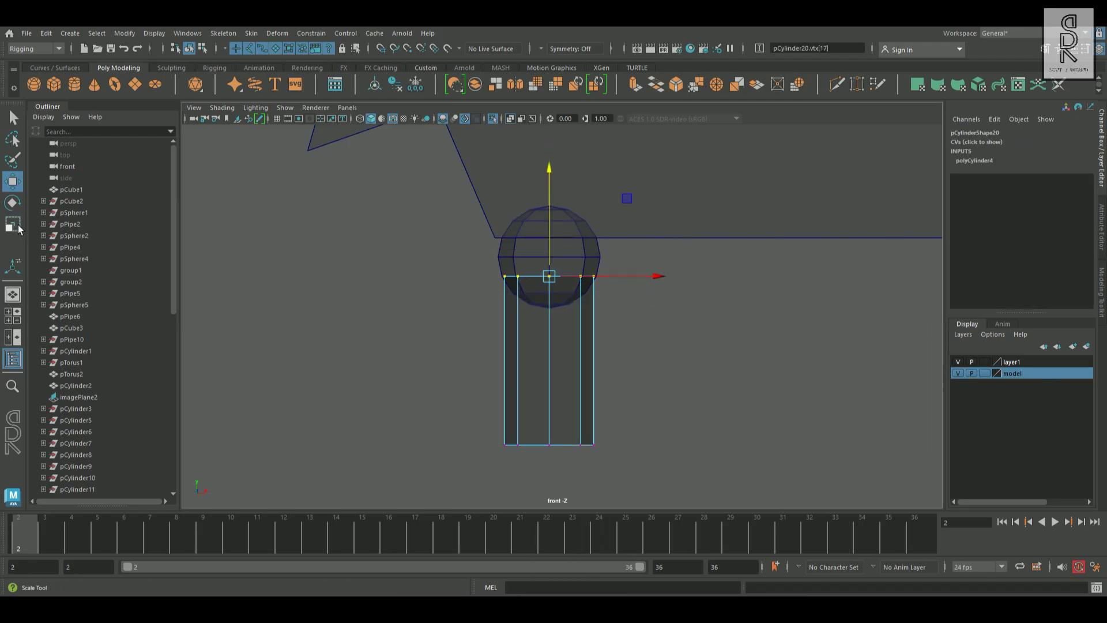
pyautogui.click(18, 227)
pyautogui.moveTo(559, 277); pyautogui.dragTo(568, 284, button='middle')
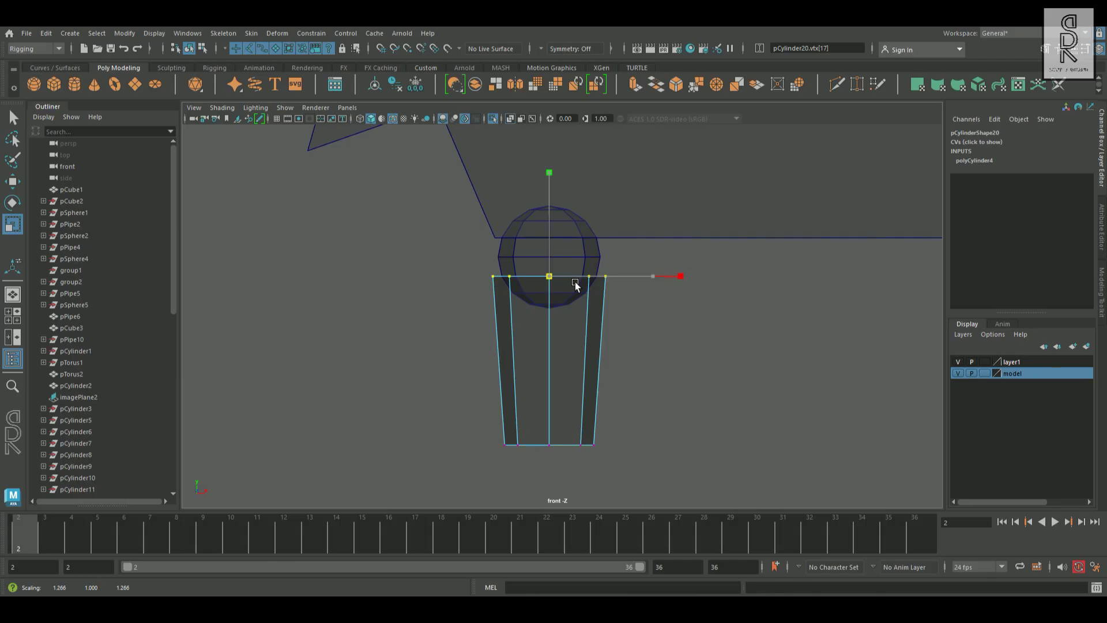
# Scale the cylinder's bottom vertices inward to about 0.881 and return to object selection.
pyautogui.moveTo(482, 420); pyautogui.dragTo(644, 480)
pyautogui.moveTo(557, 447); pyautogui.dragTo(551, 452)
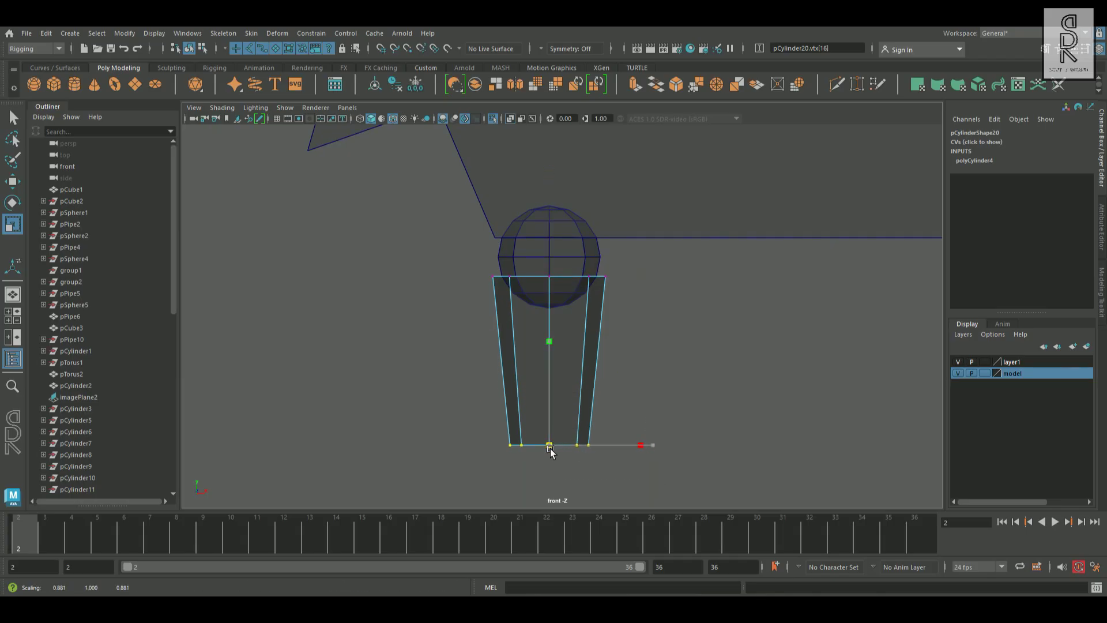
pyautogui.moveTo(603, 350); pyautogui.dragTo(694, 227, button='right')
pyautogui.click(510, 352)
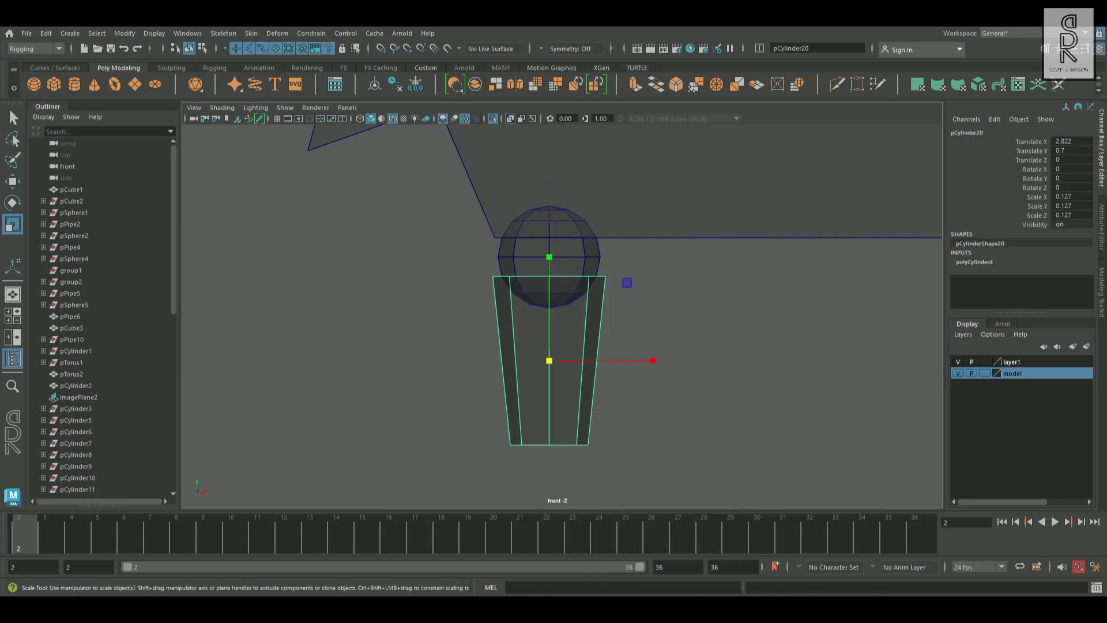
# Check the finger segment in the perspective view and scale the knuckle sphere down to about 0.129.
pyautogui.press('space')
pyautogui.press('space')
pyautogui.keyDown('alt'); pyautogui.moveTo(757, 349); pyautogui.dragTo(742, 230); pyautogui.keyUp('alt')
pyautogui.click(569, 382)
pyautogui.click(576, 241)
pyautogui.click(571, 248)
pyautogui.keyDown('alt'); pyautogui.moveTo(576, 248); pyautogui.dragTo(770, 341); pyautogui.keyUp('alt')
pyautogui.click(770, 341)
pyautogui.scroll(-10, 645, 352)
pyautogui.press('space')
pyautogui.press('space')
pyautogui.click(588, 374)
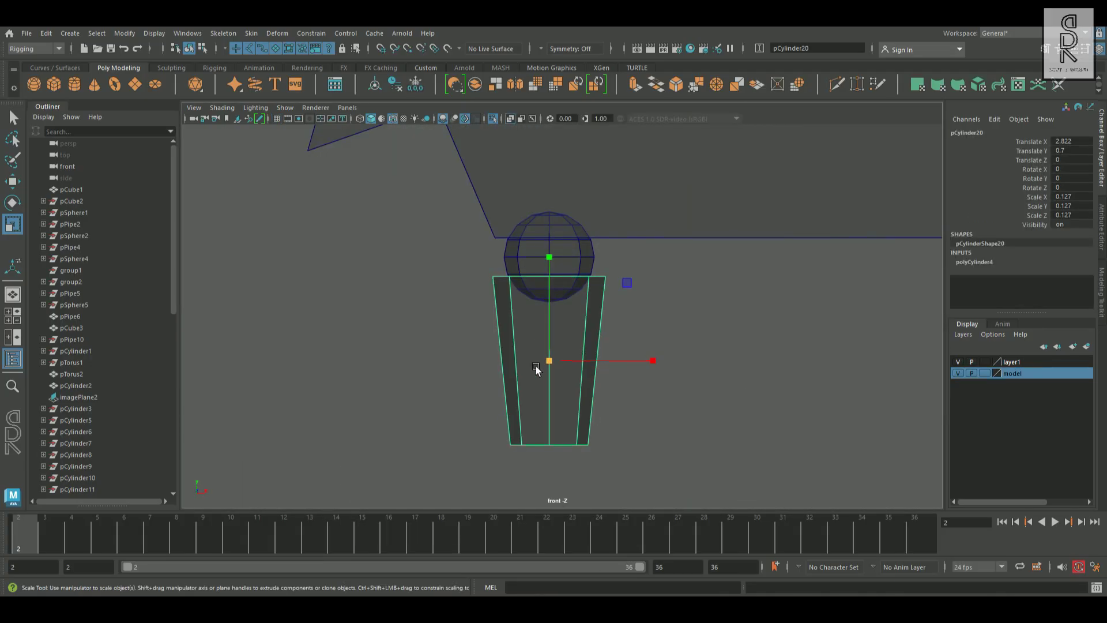
# Raise the knuckle sphere to about Translate Y 1.003 and the tapered cylinder to about Translate Y 0.712.
pyautogui.press('w')
pyautogui.click(563, 237)
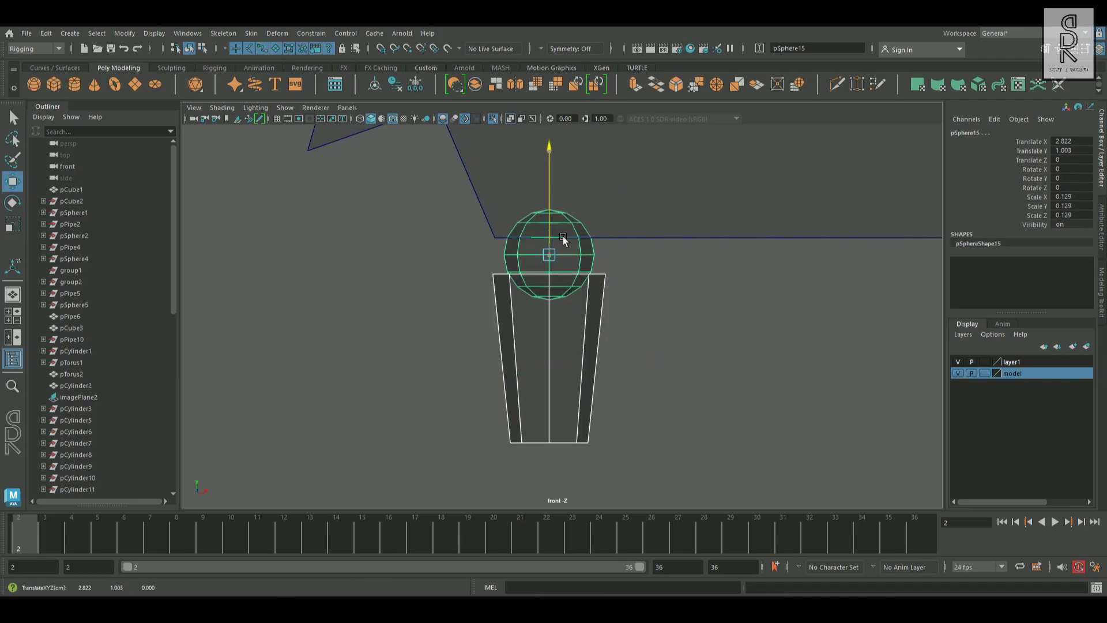
pyautogui.click(579, 337)
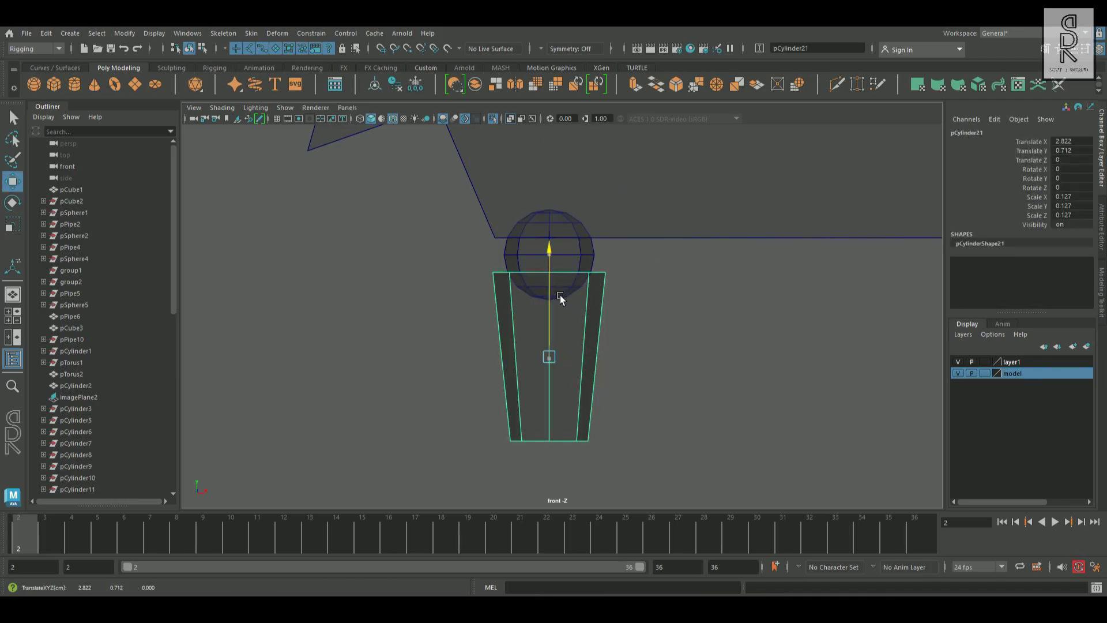
pyautogui.click(740, 348)
pyautogui.hotkey('ctrl', 'z')
pyautogui.hotkey('ctrl', 'z')
pyautogui.hotkey('ctrl', 'z')
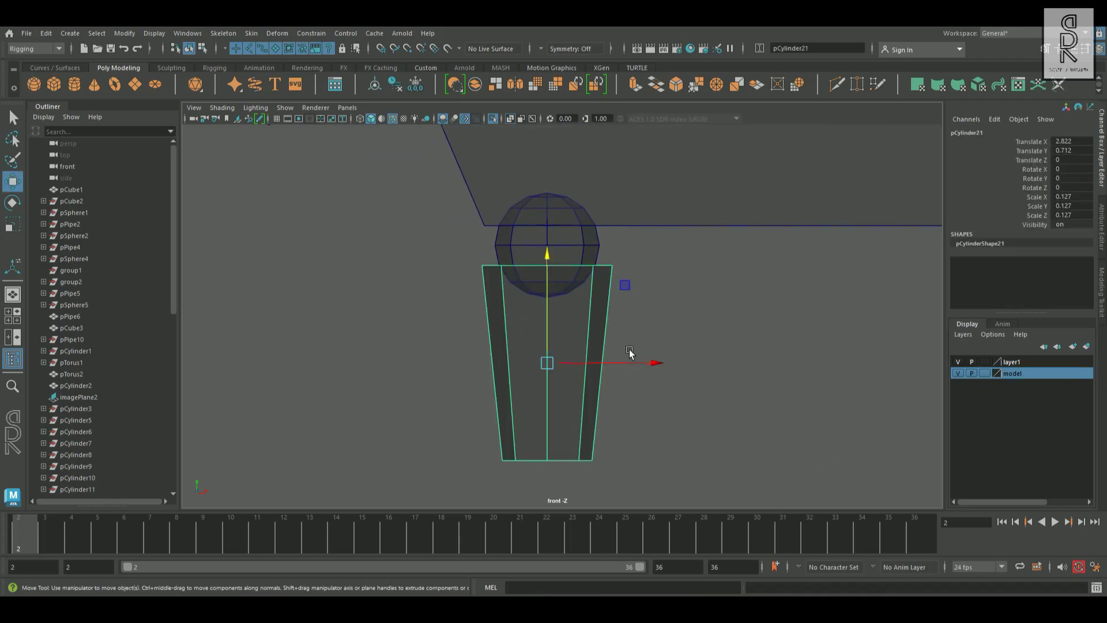
# Duplicate the tapered cylinder, move the copy below the first segment, and scale it to about 0.087.
pyautogui.hotkey('ctrl', 'd')
pyautogui.scroll(-2, 648, 366)
pyautogui.moveTo(571, 294); pyautogui.dragTo(579, 407, button='middle')
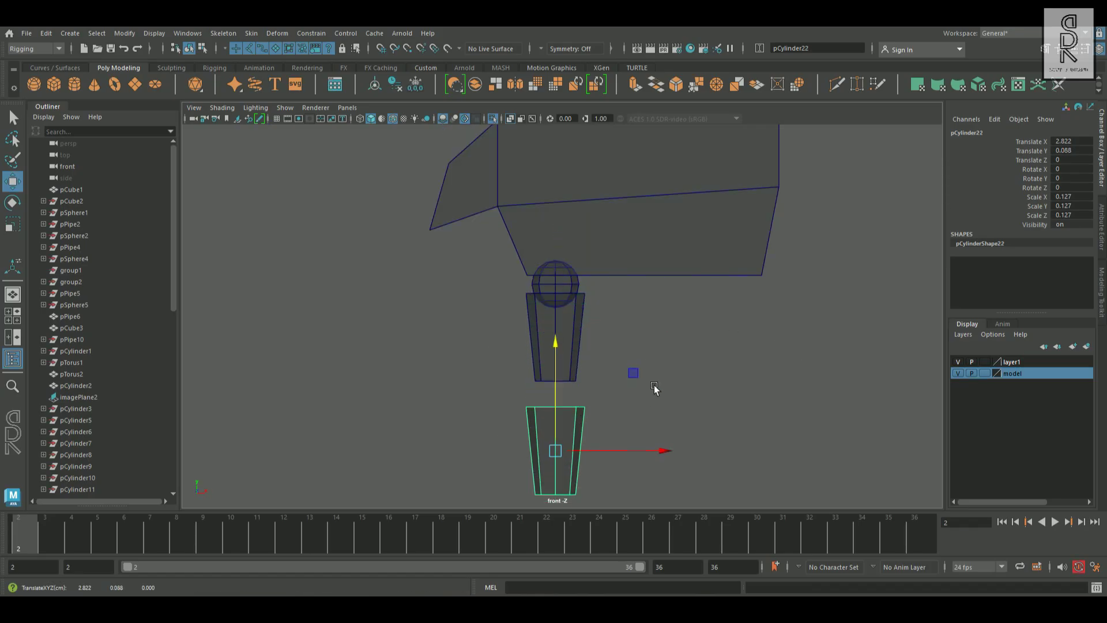
pyautogui.press('f')
pyautogui.click(18, 230)
pyautogui.moveTo(582, 320); pyautogui.dragTo(543, 329, button='middle')
pyautogui.moveTo(562, 240); pyautogui.dragTo(575, 190)
# Duplicate the knuckle sphere to the first segment's lower end at about Translate Y 0.422 and scale it to about 0.107.
pyautogui.scroll(-3, 660, 282)
pyautogui.press('Up')
pyautogui.press('w')
pyautogui.moveTo(627, 222); pyautogui.dragTo(582, 253, button='middle')
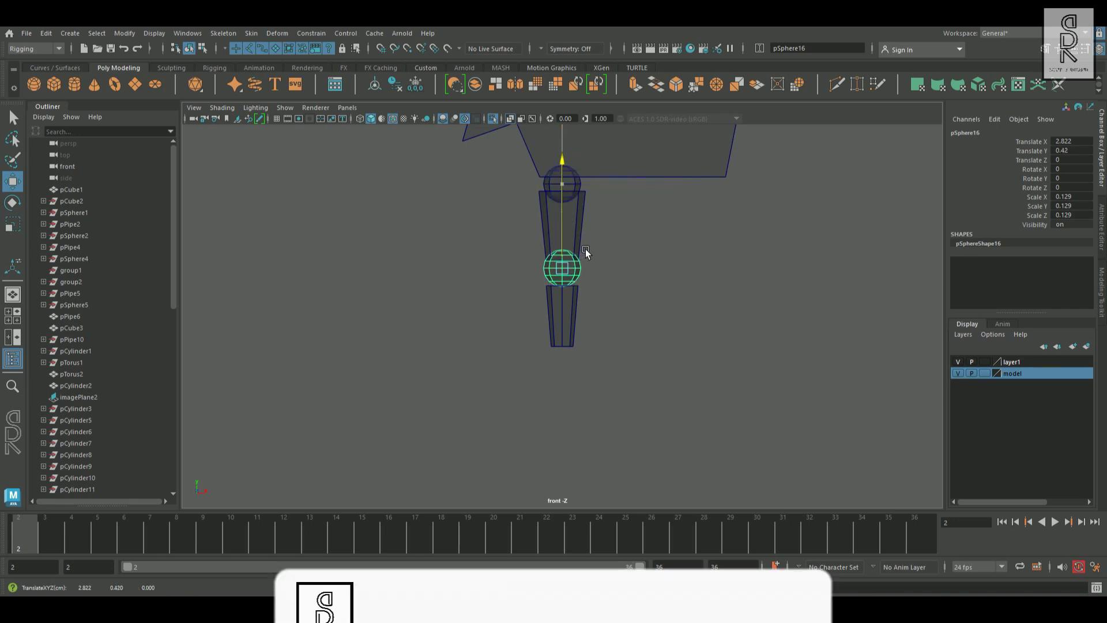
pyautogui.press('f')
pyautogui.moveTo(576, 281); pyautogui.dragTo(574, 274, button='middle')
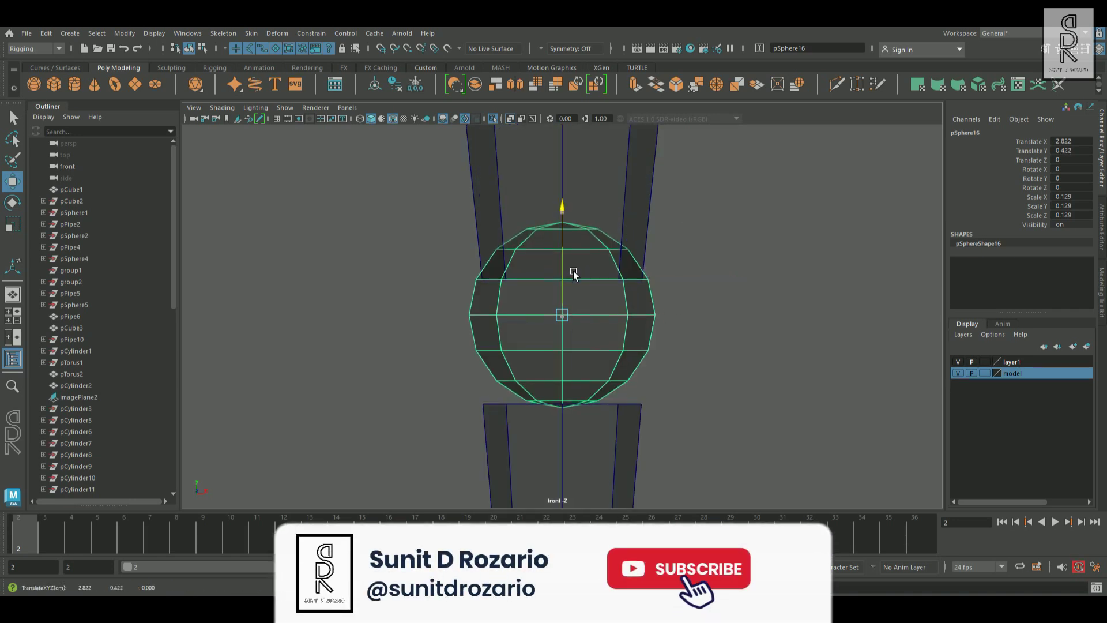
pyautogui.press('r')
pyautogui.moveTo(562, 315); pyautogui.dragTo(545, 333)
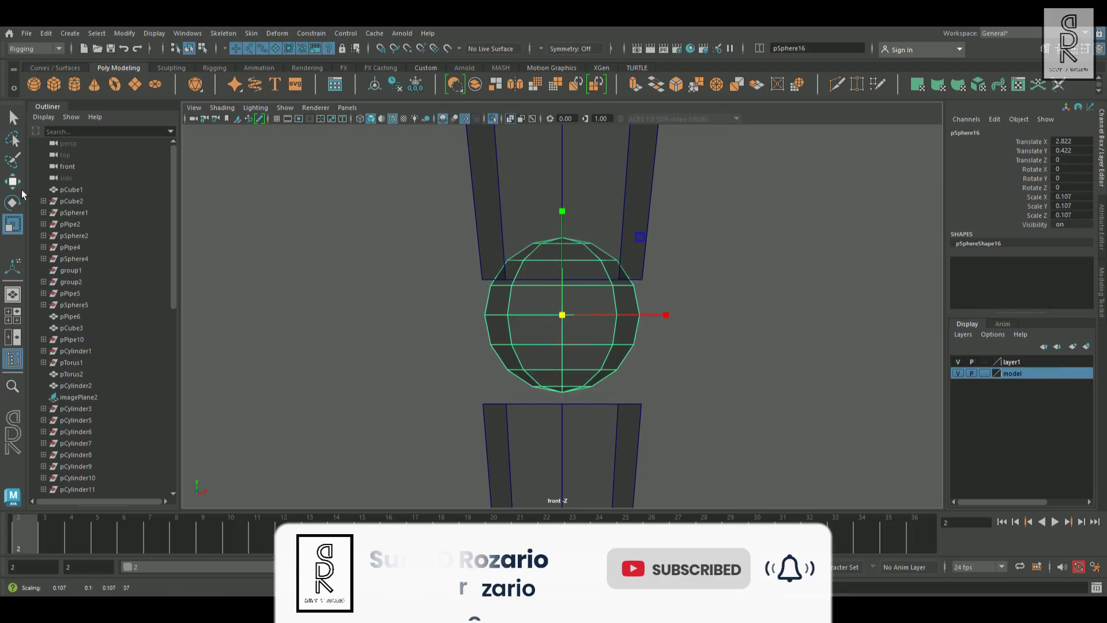
# Raise the second joint sphere to about Translate Y 0.43 and fit the lower cylinder at about Translate Y 0.187, scaled to about 0.084.
pyautogui.press('w')
pyautogui.click(588, 415)
pyautogui.moveTo(574, 455); pyautogui.dragTo(574, 389)
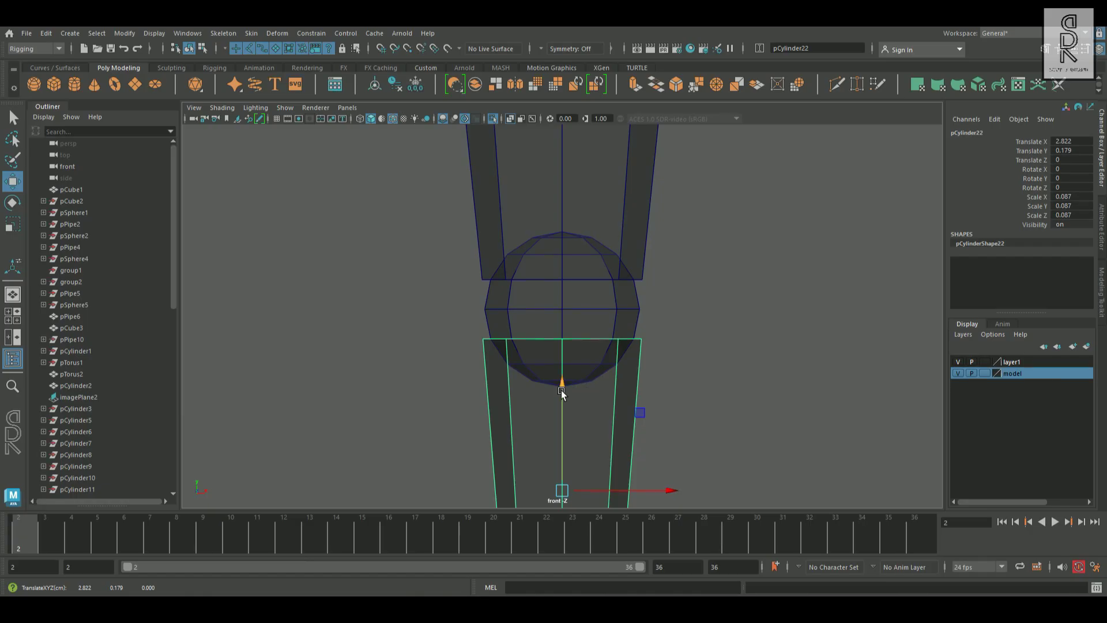
pyautogui.click(20, 228)
pyautogui.moveTo(572, 494); pyautogui.dragTo(565, 499)
pyautogui.press('w')
pyautogui.moveTo(571, 393); pyautogui.dragTo(572, 386)
pyautogui.scroll(-5, 647, 394)
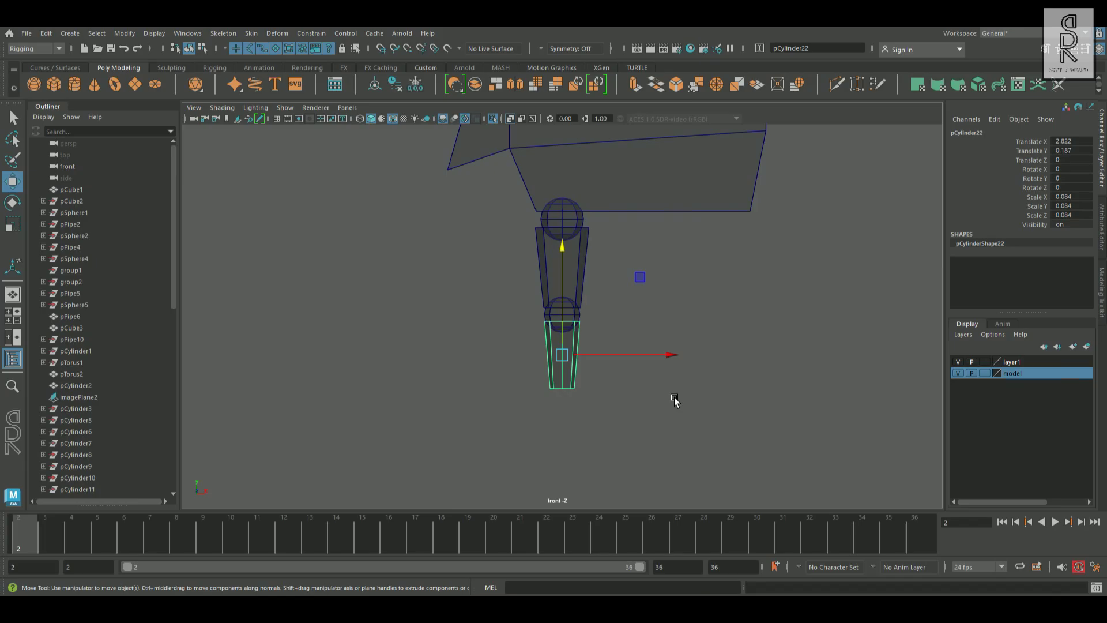
# Extend the lower cylinder's bottom vertices to match the upper segment's length and place the cylinder at about Translate Y 0.183.
pyautogui.moveTo(566, 290); pyautogui.dragTo(582, 187)
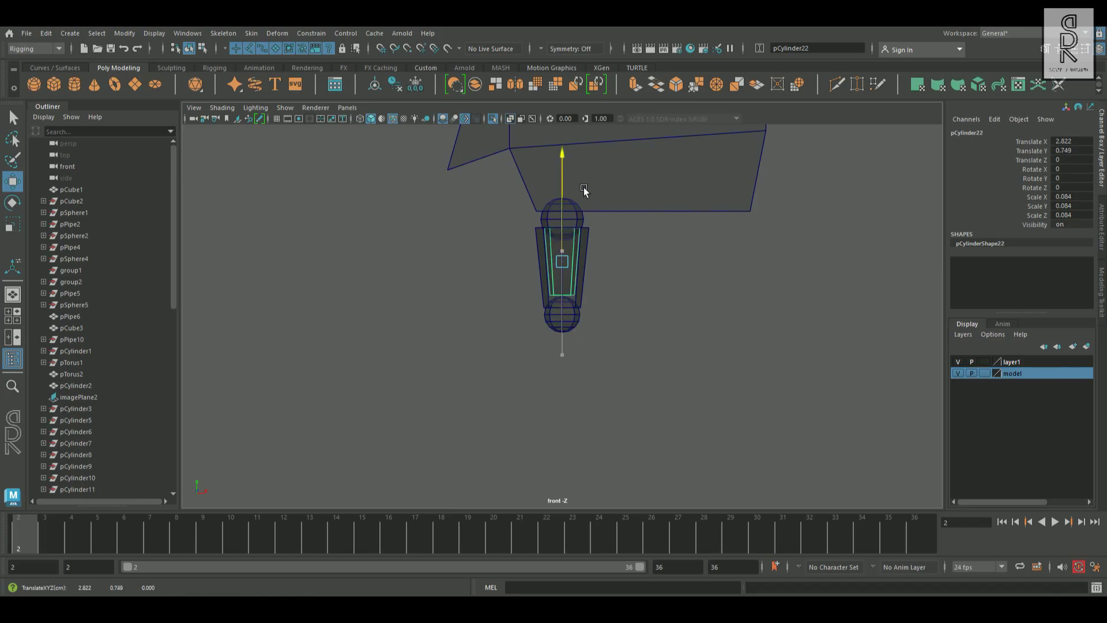
pyautogui.press('F9')
pyautogui.moveTo(539, 308); pyautogui.dragTo(571, 286)
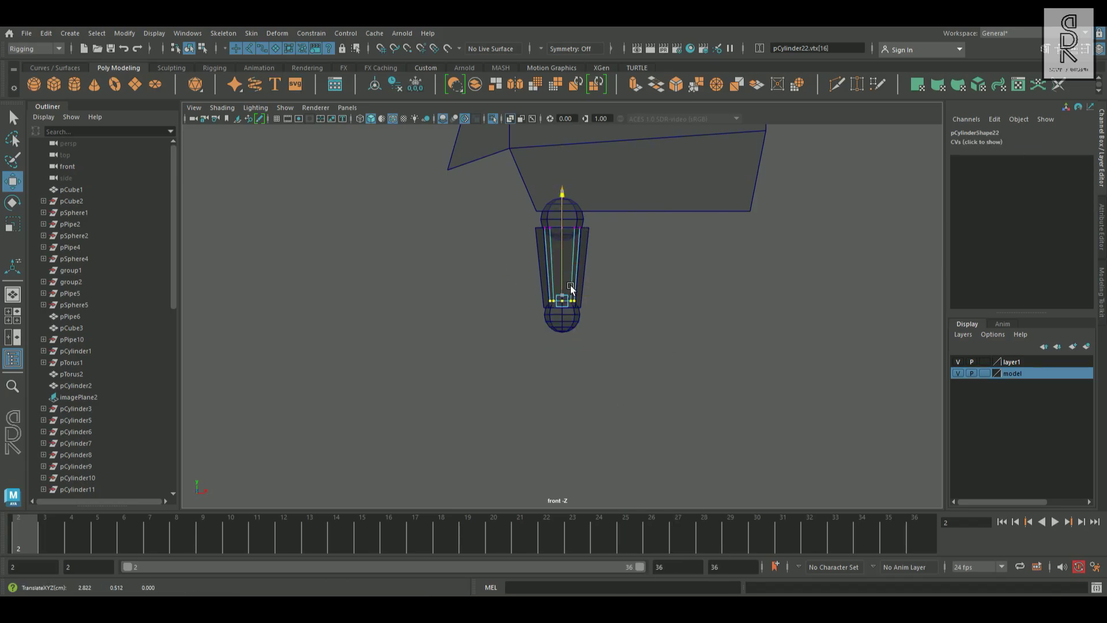
pyautogui.press('F8')
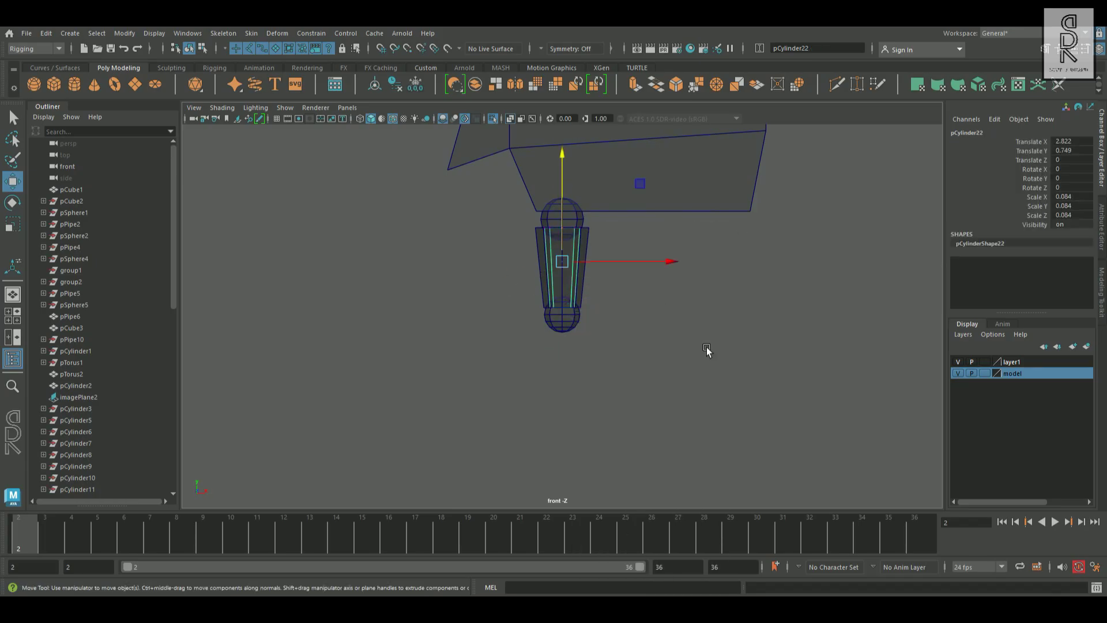
pyautogui.moveTo(574, 235); pyautogui.dragTo(577, 328)
pyautogui.click(697, 417)
pyautogui.click(585, 383)
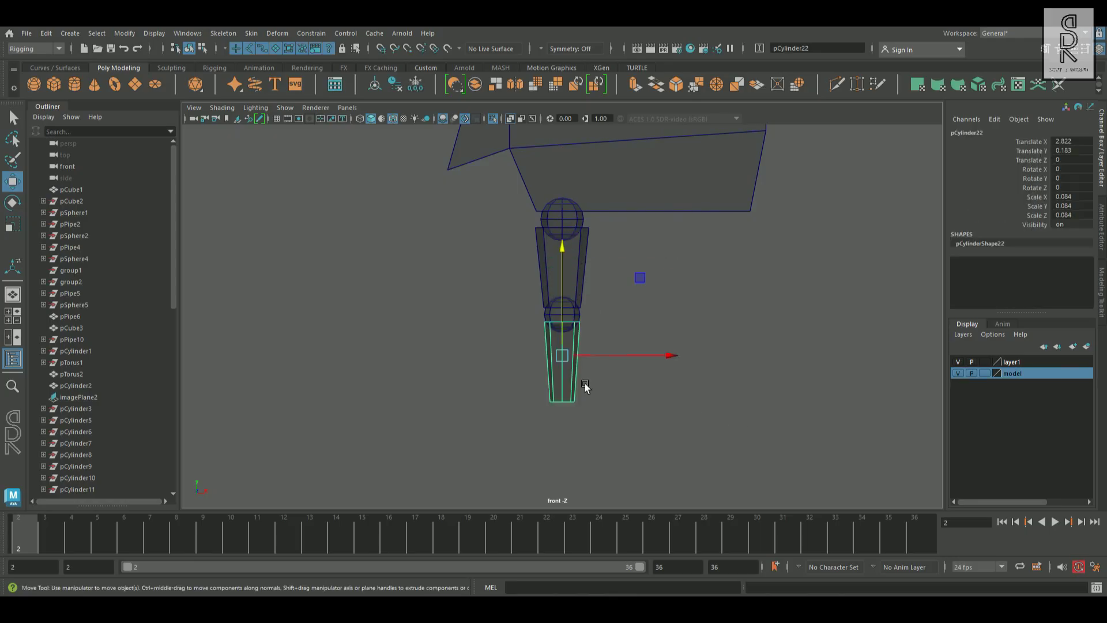
# Duplicate the lower cylinder for the fingertip, move the copy to about Translate Y -0.382, and scale it to about 0.055.
pyautogui.hotkey('ctrl', 'd')
pyautogui.moveTo(562, 330); pyautogui.dragTo(567, 456)
pyautogui.press('r')
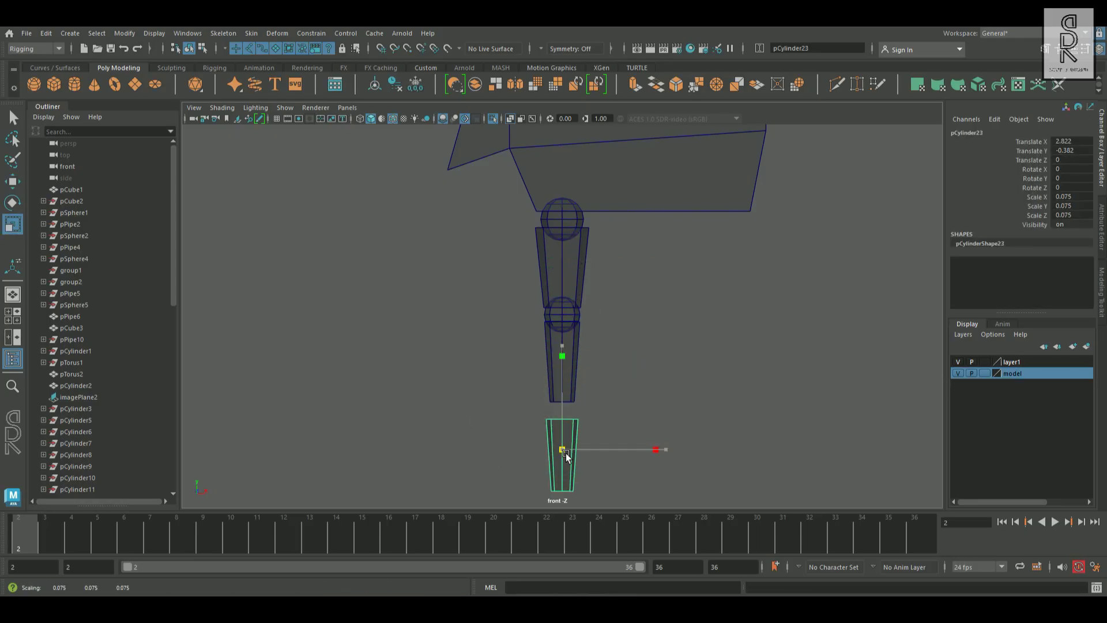
pyautogui.press('f')
pyautogui.moveTo(573, 306); pyautogui.dragTo(559, 317)
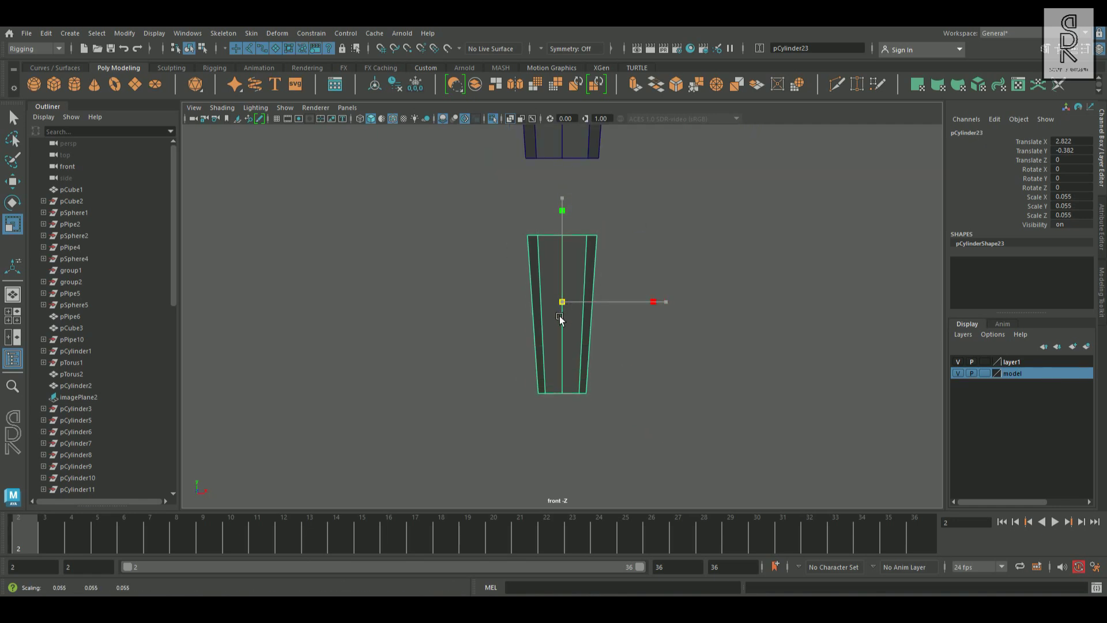
# Duplicate the second joint sphere and move the copy between the middle segment and the fingertip at about Translate Y -0.123.
pyautogui.scroll(-5, 728, 288)
pyautogui.click(595, 254)
pyautogui.click(563, 262)
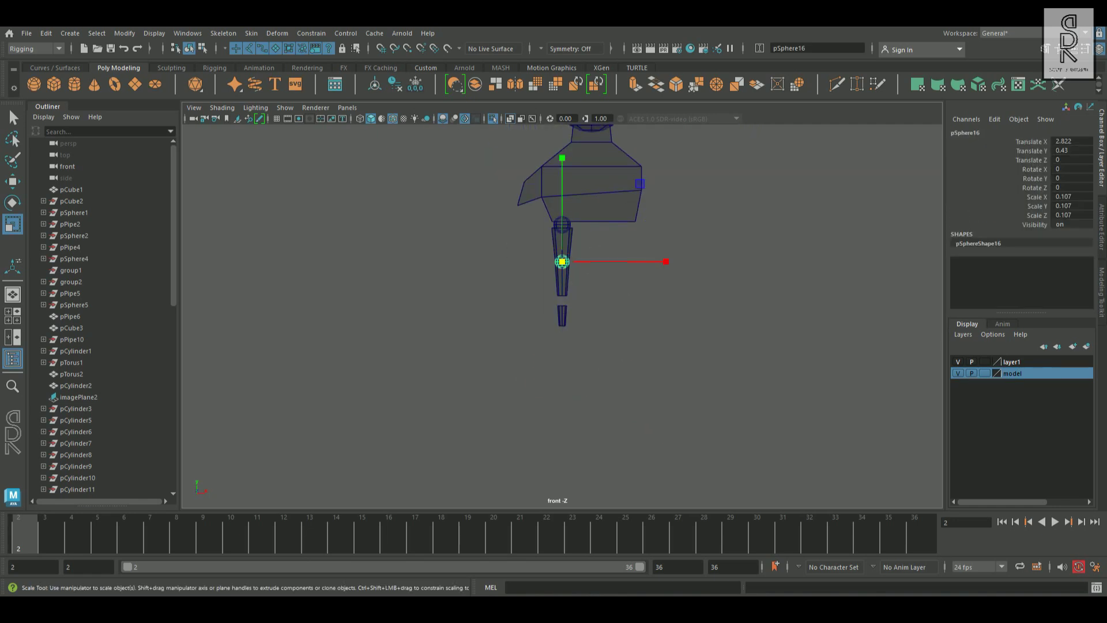
pyautogui.press('w')
pyautogui.moveTo(562, 237); pyautogui.dragTo(575, 274)
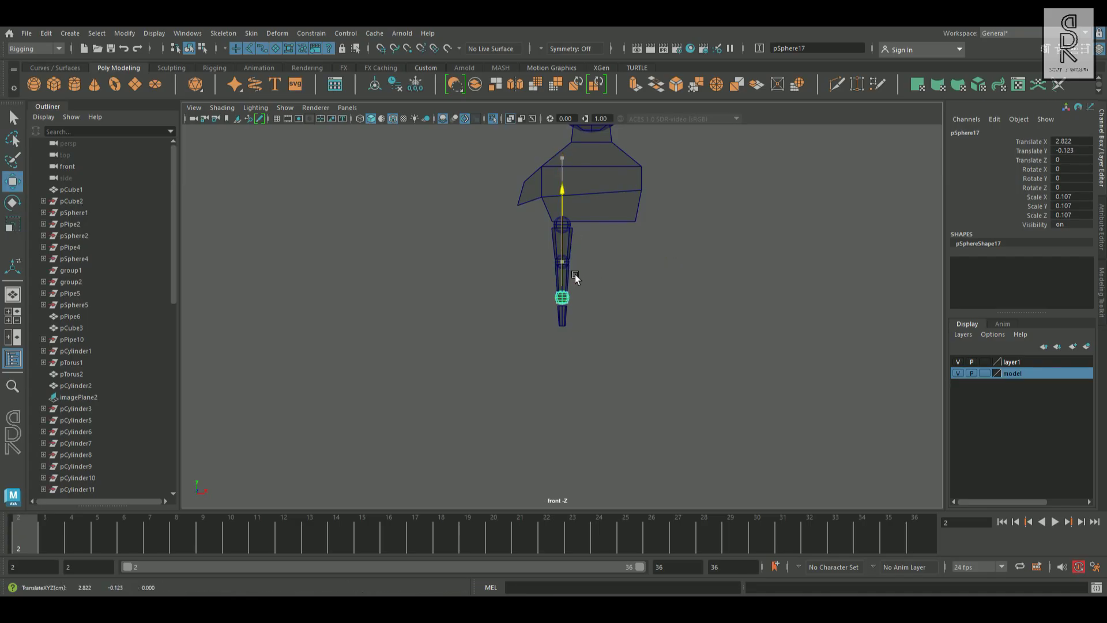
# Scale the sphere above the fingertip down to about 0.071 and place it at about Translate Y -0.123.
pyautogui.press('f')
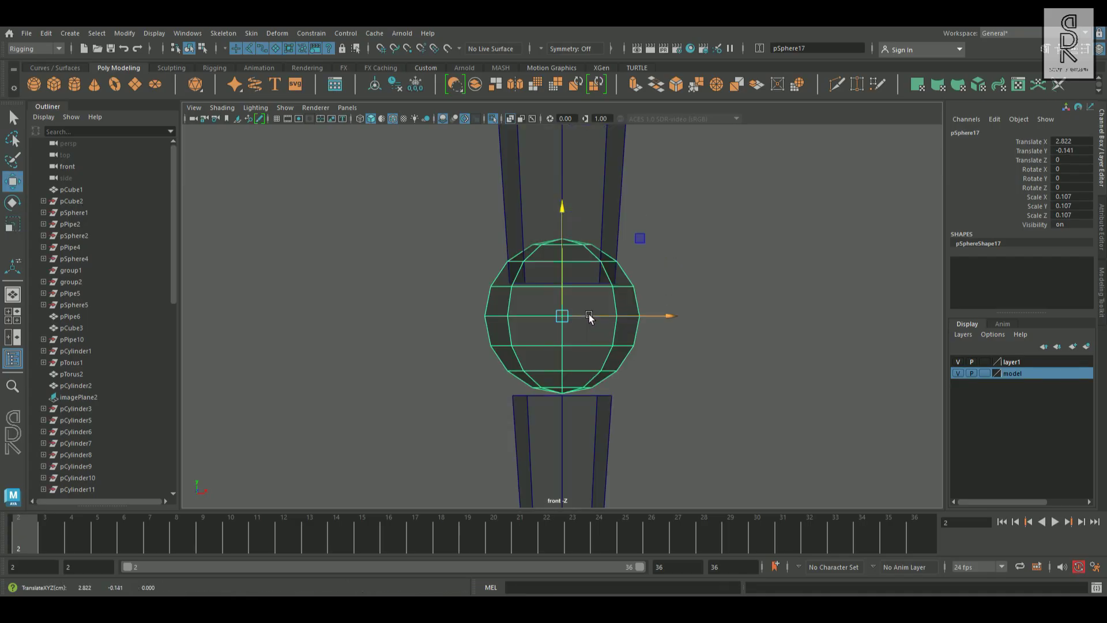
pyautogui.moveTo(567, 286); pyautogui.dragTo(568, 285)
pyautogui.click(13, 224)
pyautogui.moveTo(607, 322); pyautogui.dragTo(531, 328, button='middle')
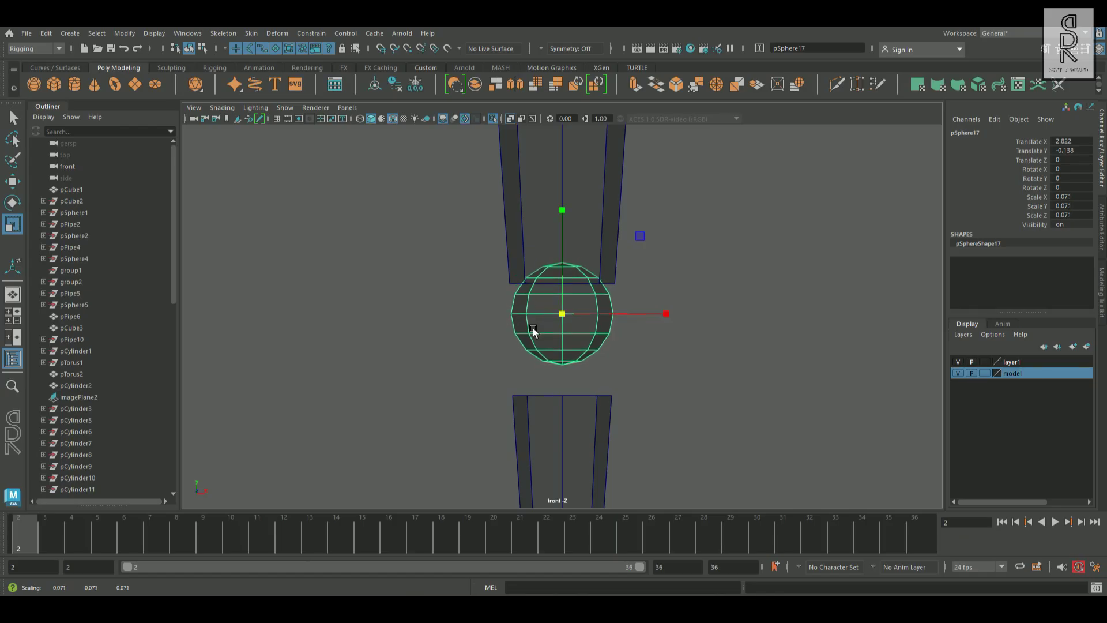
pyautogui.press('w')
pyautogui.moveTo(579, 295); pyautogui.dragTo(573, 278, button='middle')
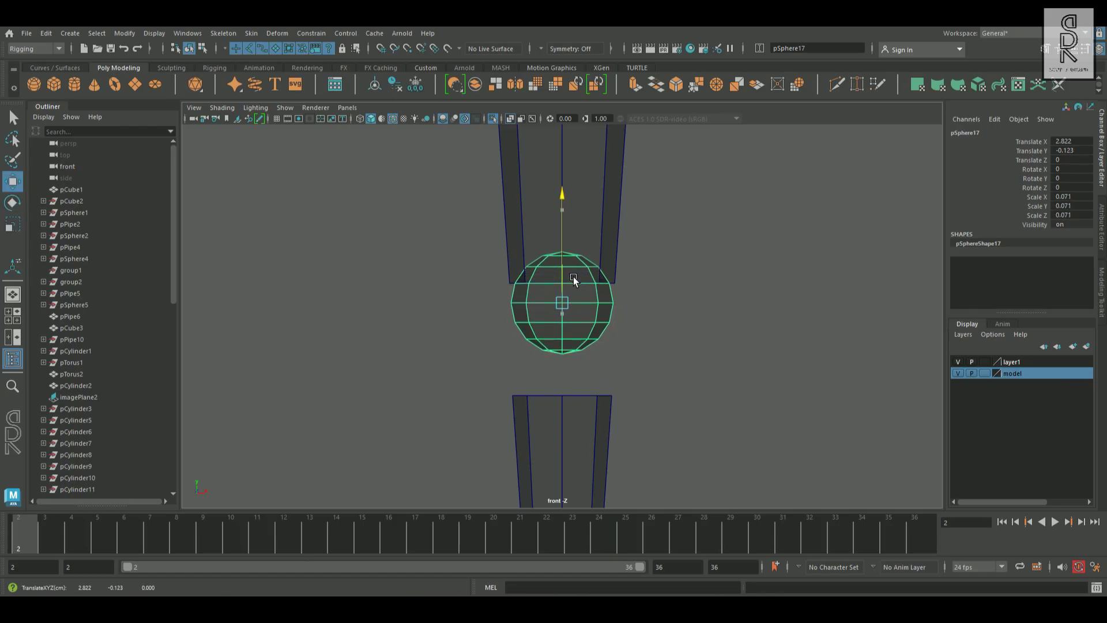
# Raise the fingertip cylinder against its joint sphere at about Translate Y -0.285 and scale it to about 0.056.
pyautogui.click(572, 410)
pyautogui.moveTo(572, 410); pyautogui.dragTo(574, 339, button='middle')
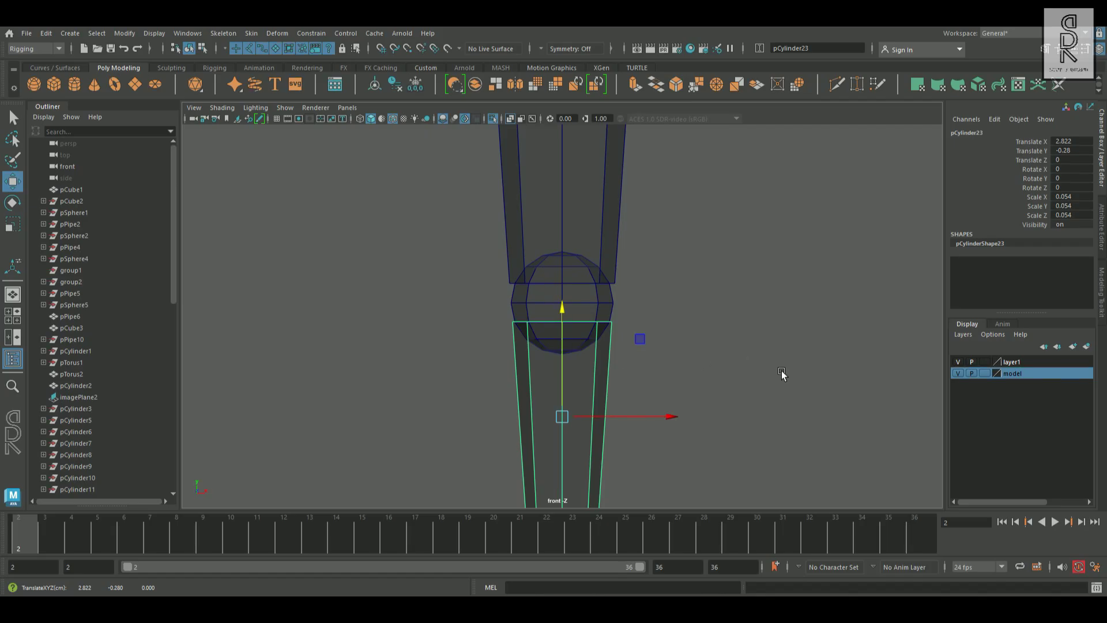
pyautogui.click(18, 233)
pyautogui.moveTo(578, 426); pyautogui.dragTo(578, 419, button='middle')
pyautogui.press('w')
pyautogui.moveTo(572, 322); pyautogui.dragTo(572, 323, button='middle')
# Extend the fingertip cylinder's bottom vertices downward to lengthen the tip.
pyautogui.scroll(-5, 645, 326)
pyautogui.rightClick(563, 261)
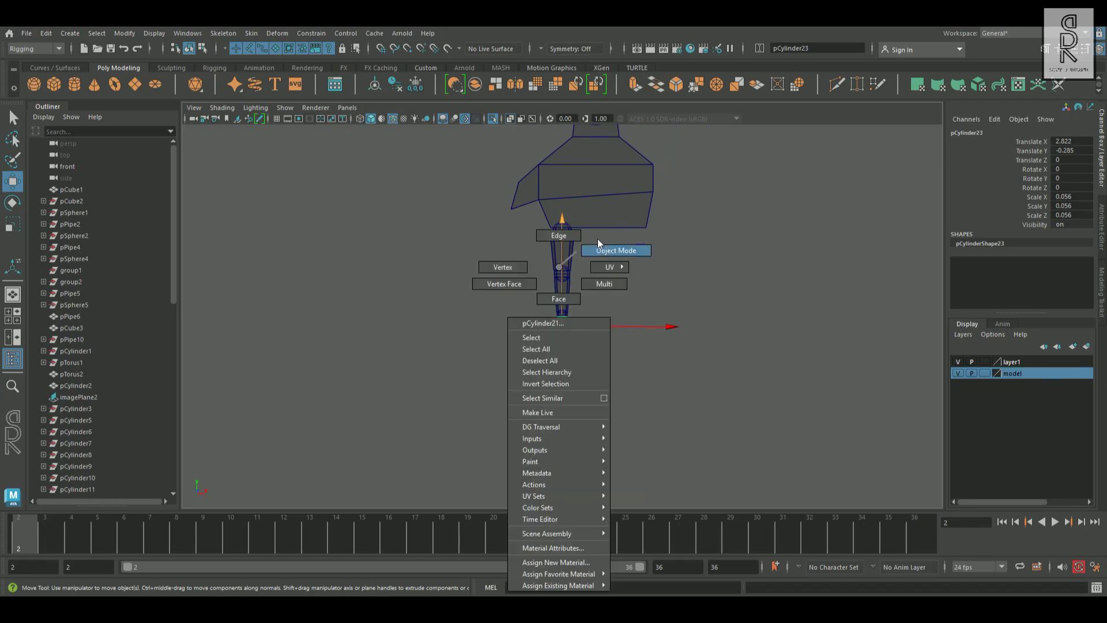
pyautogui.click(741, 326)
pyautogui.scroll(5, 618, 354)
pyautogui.click(565, 345)
pyautogui.rightClick(562, 316)
pyautogui.click(519, 315)
pyautogui.moveTo(580, 336); pyautogui.dragTo(575, 352, button='middle')
pyautogui.press('F8')
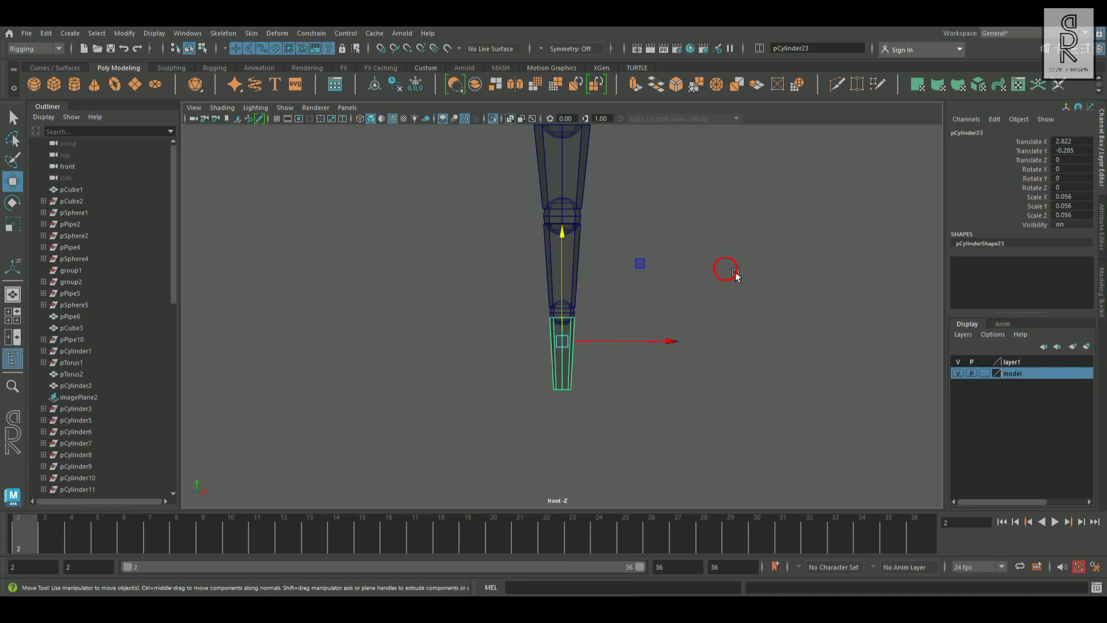
# Combine all the finger's joint spheres and tapered cylinders into a single mesh.
pyautogui.click(717, 254)
pyautogui.scroll(-3, 709, 300)
pyautogui.click(529, 172)
pyautogui.moveTo(529, 172); pyautogui.dragTo(626, 377)
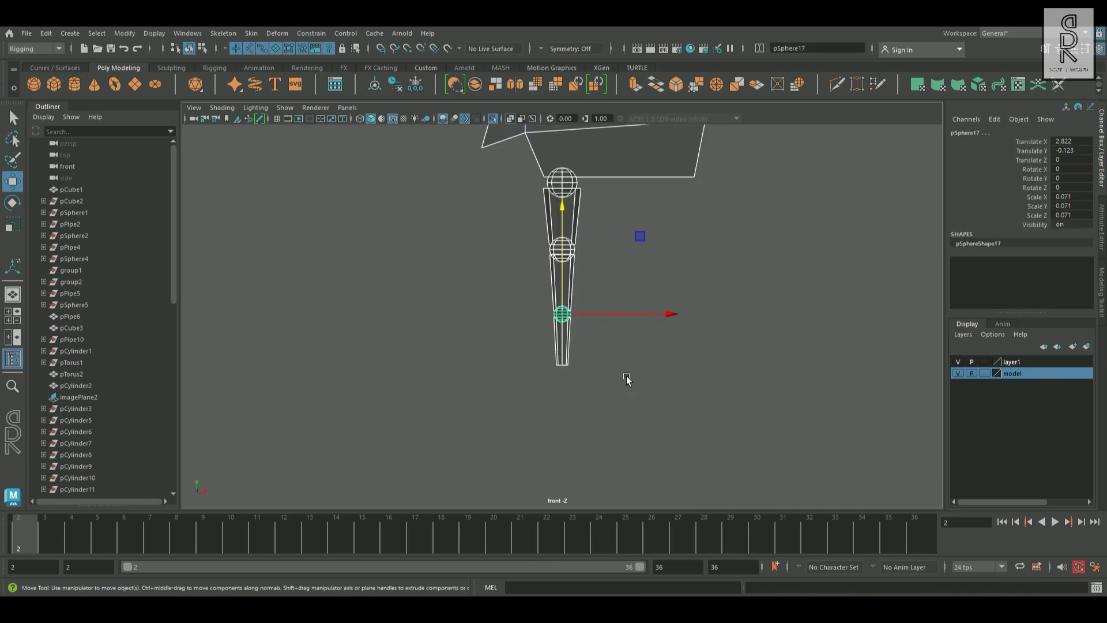
pyautogui.keyDown('alt'); pyautogui.moveTo(632, 225); pyautogui.dragTo(582, 276, button='middle'); pyautogui.keyUp('alt')
pyautogui.keyDown('shift'); pyautogui.moveTo(573, 268); pyautogui.dragTo(577, 517, button='right'); pyautogui.keyUp('shift')
# Duplicate the finger, move the copy to about Translate X 0.405, enlarge it slightly and align its knuckle with the palm edge.
pyautogui.hotkey('ctrl', 'd')
pyautogui.moveTo(622, 316); pyautogui.dragTo(663, 320)
pyautogui.press('r')
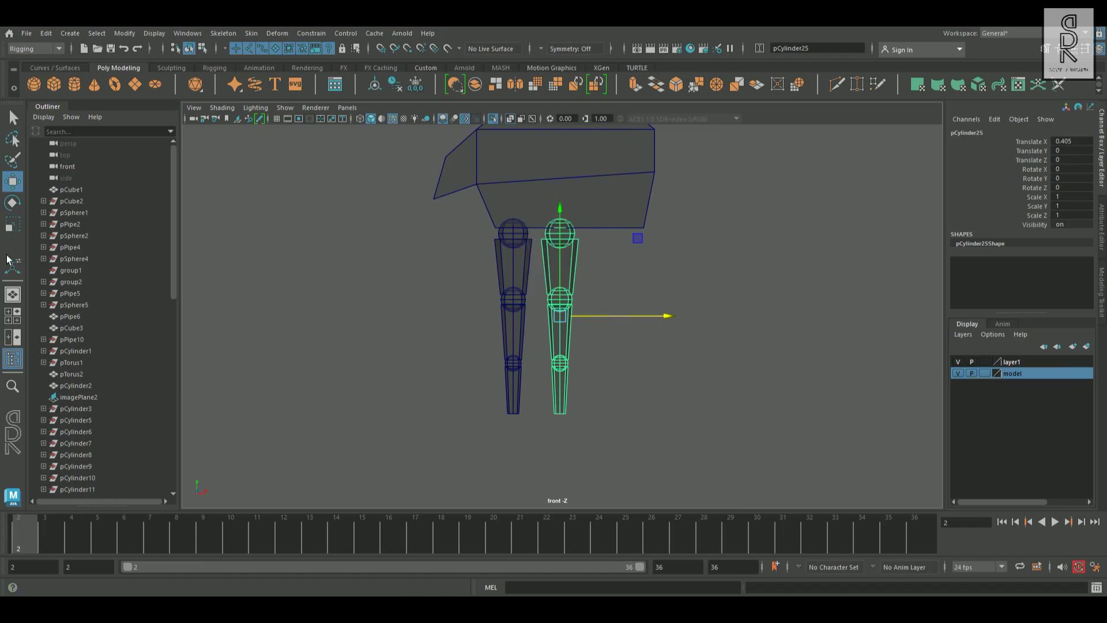
pyautogui.moveTo(560, 315); pyautogui.dragTo(586, 321)
pyautogui.press('w')
pyautogui.moveTo(569, 253); pyautogui.dragTo(568, 257)
# Duplicate the first finger and move the copy to about Translate X 0.83 as the third finger.
pyautogui.click(520, 299)
pyautogui.hotkey('ctrl', 'd')
pyautogui.moveTo(620, 317); pyautogui.dragTo(716, 323)
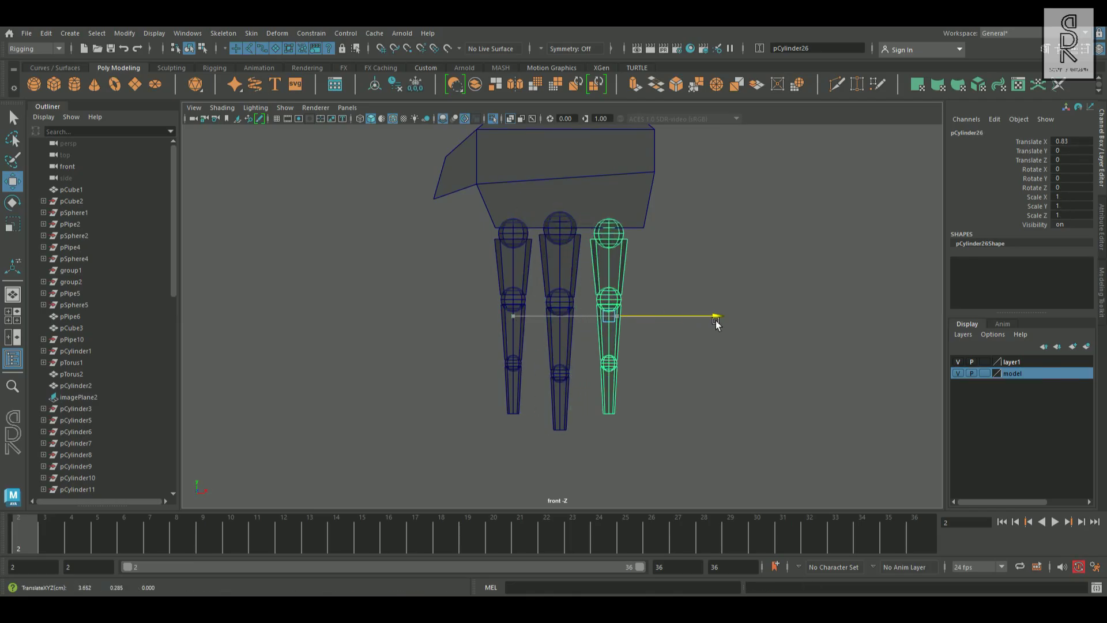
pyautogui.press('r')
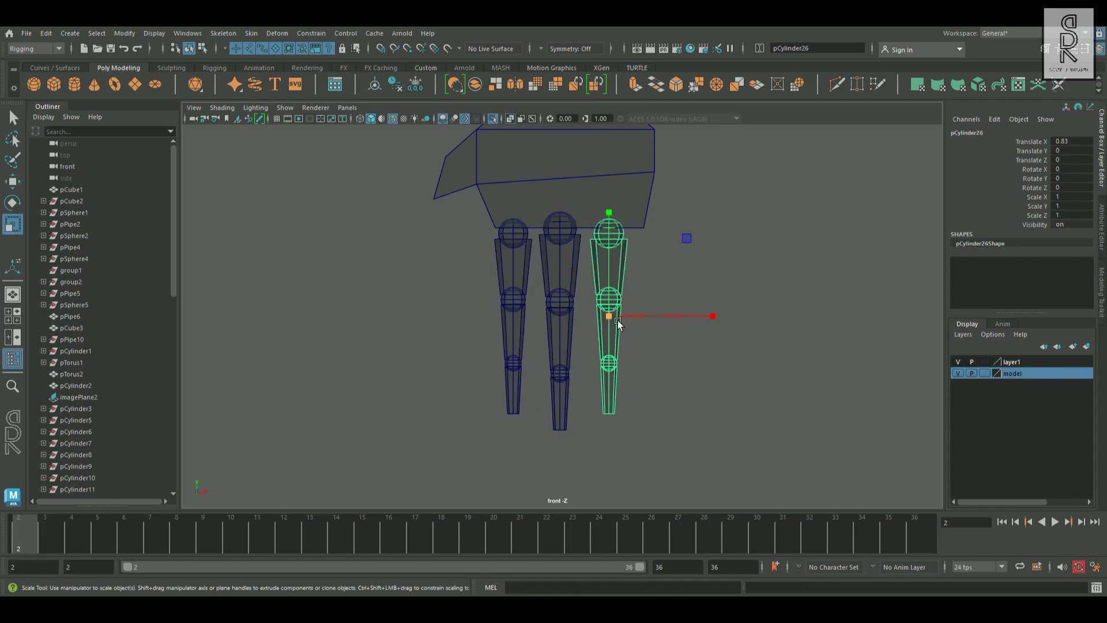
# Raise the palm's lower outer corner vertices to slant its bottom edge and move the third finger up to about Translate Y 0.145.
pyautogui.click(650, 223)
pyautogui.moveTo(634, 210); pyautogui.dragTo(594, 199, button='right')
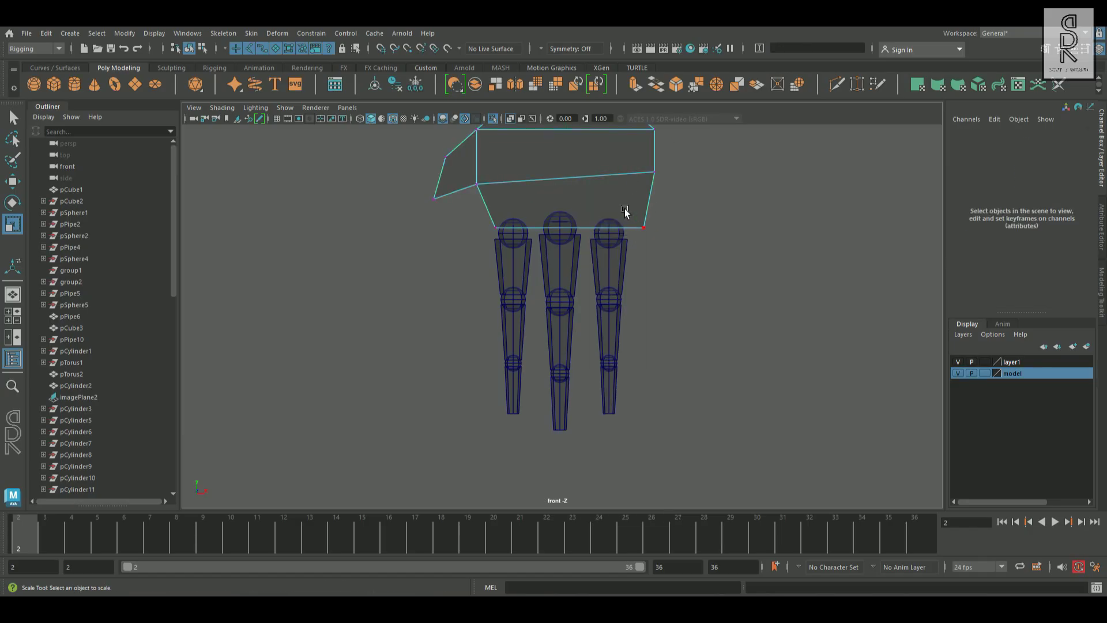
pyautogui.moveTo(631, 216); pyautogui.dragTo(654, 238)
pyautogui.press('w')
pyautogui.moveTo(652, 194); pyautogui.dragTo(652, 171)
pyautogui.moveTo(695, 208); pyautogui.dragTo(707, 213)
pyautogui.click(621, 260)
pyautogui.moveTo(621, 259); pyautogui.dragTo(615, 236)
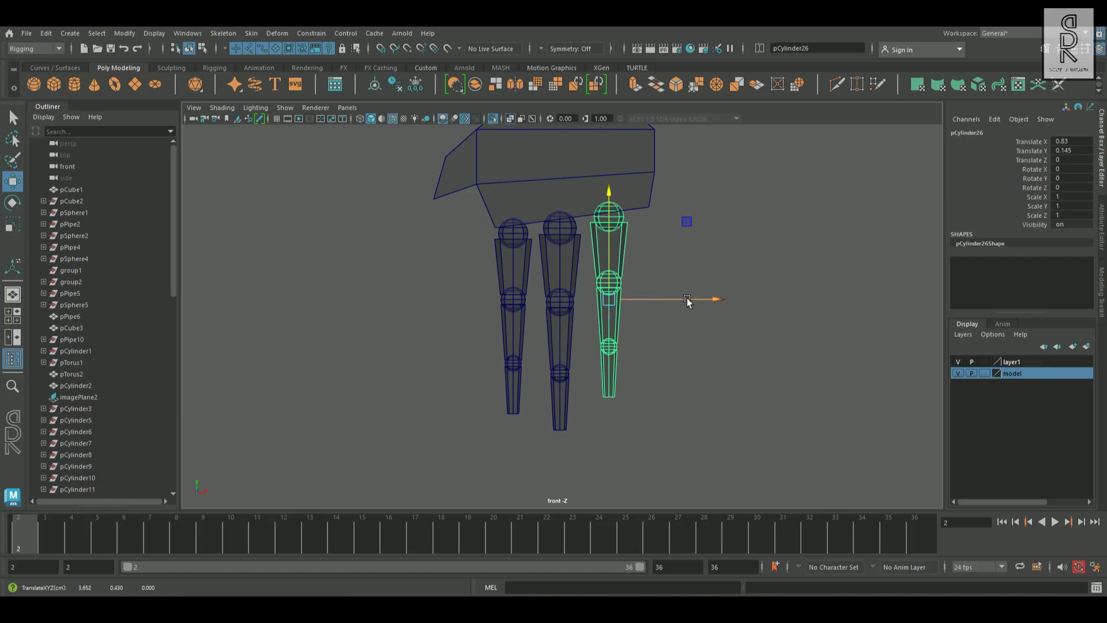
# Duplicate the third finger as the little finger at about Translate X 1.22, Translate Y 0.425, scaled to about 0.709.
pyautogui.hotkey('ctrl', 'd')
pyautogui.moveTo(717, 301); pyautogui.dragTo(761, 304)
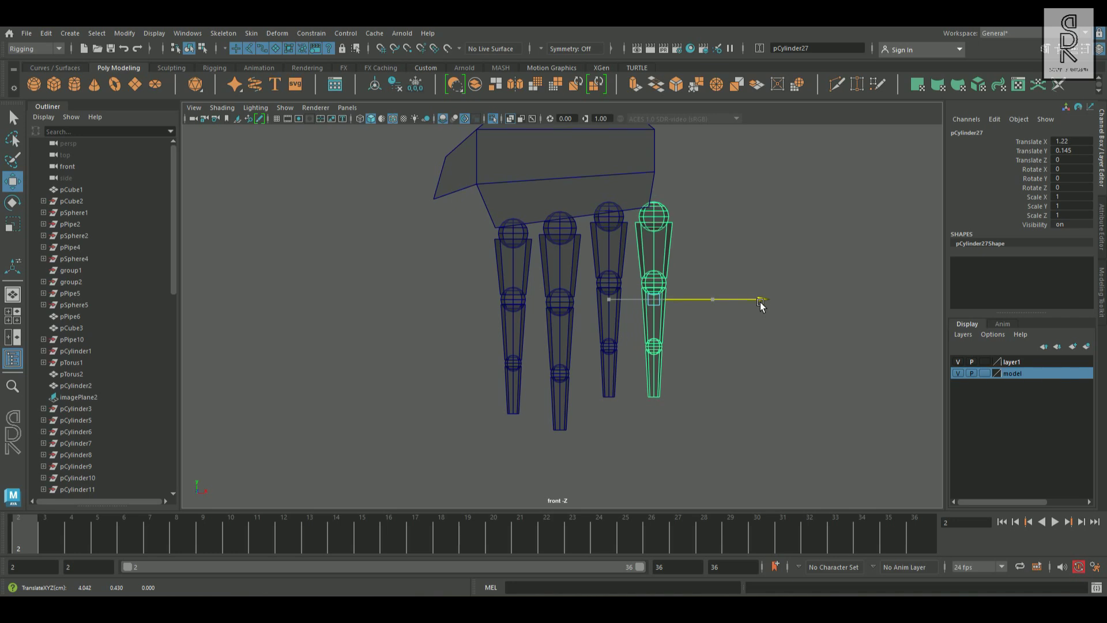
pyautogui.press('r')
pyautogui.moveTo(665, 309); pyautogui.dragTo(630, 316)
pyautogui.press('w')
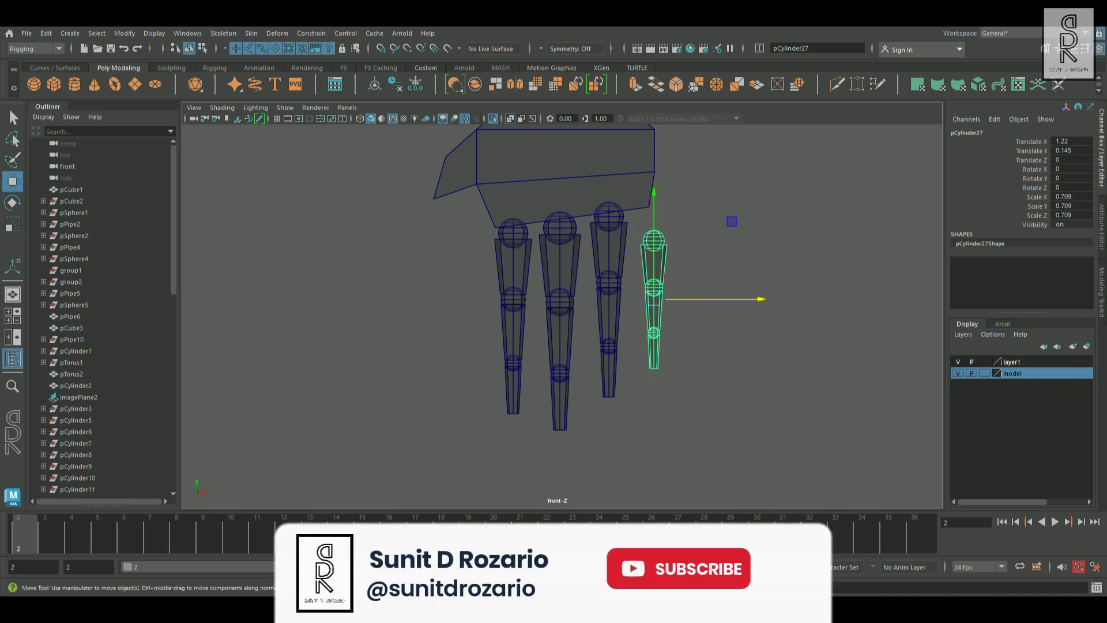
pyautogui.moveTo(663, 232); pyautogui.dragTo(662, 198)
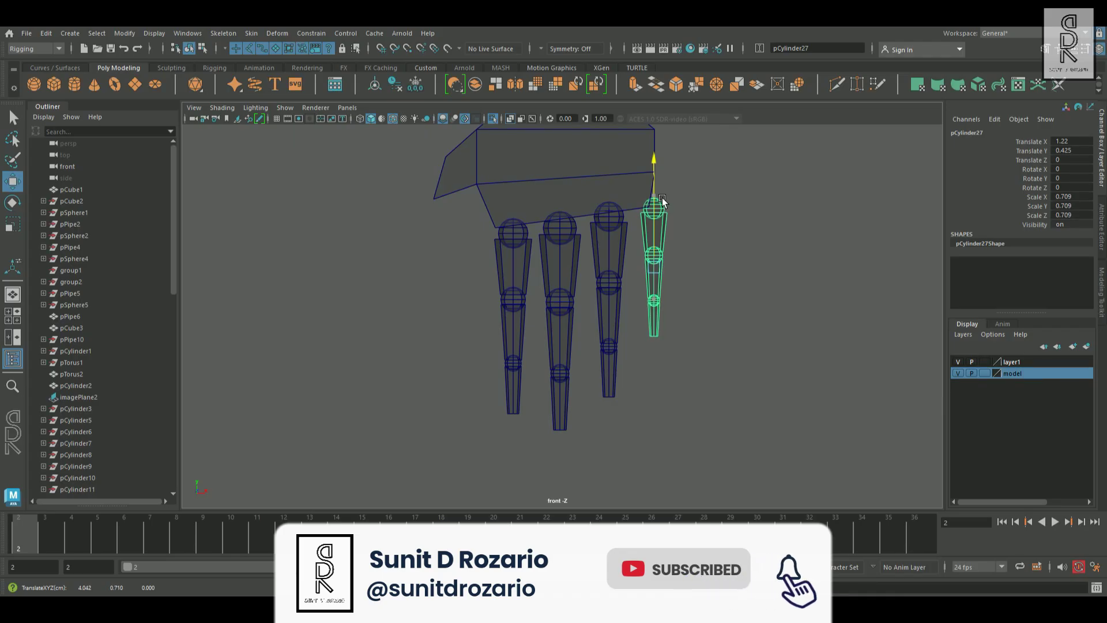
pyautogui.scroll(-3, 777, 256)
pyautogui.scroll(3, 692, 267)
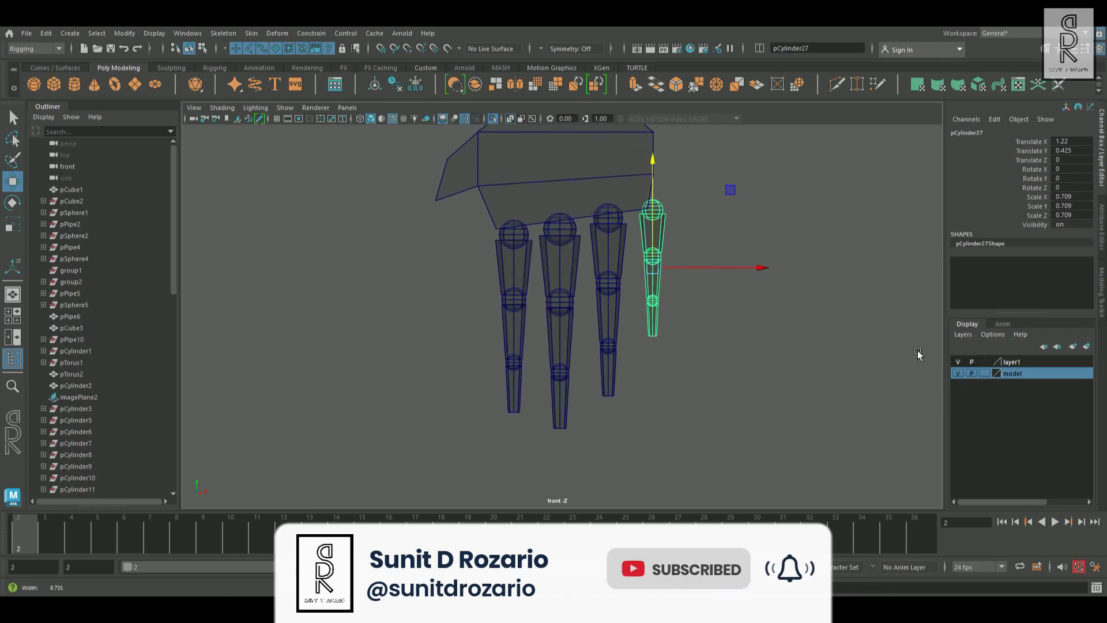
# Move the palm's outer side vertices outward to widen it around the little finger's knuckle.
pyautogui.click(810, 351)
pyautogui.click(674, 231)
pyautogui.moveTo(611, 185); pyautogui.dragTo(577, 184, button='right')
pyautogui.moveTo(637, 193); pyautogui.dragTo(666, 214)
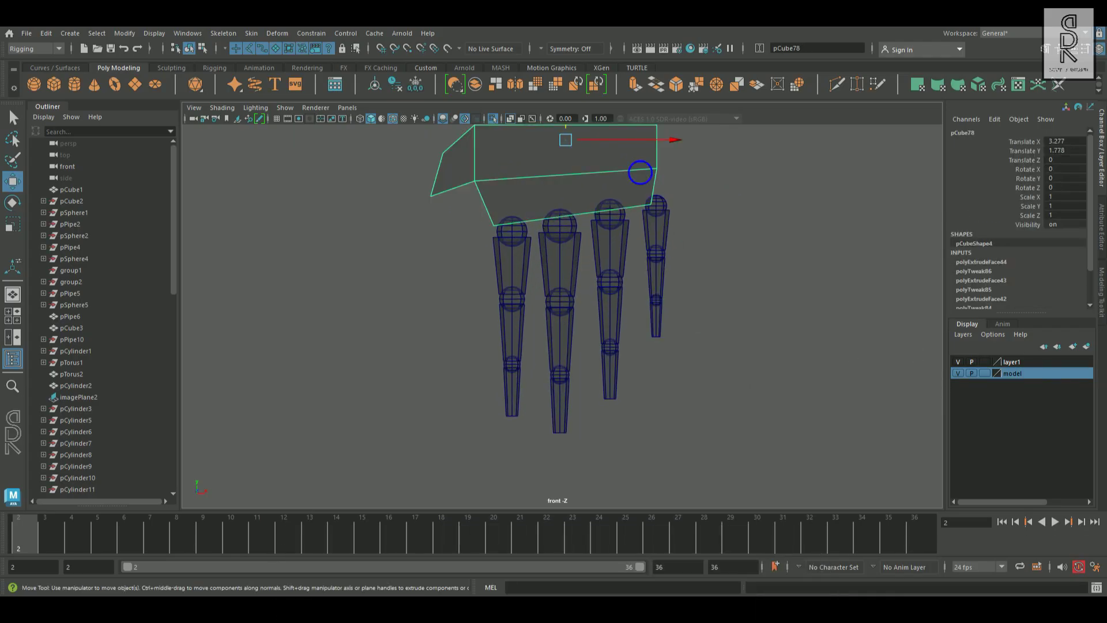
pyautogui.scroll(-2, 699, 227)
pyautogui.scroll(1, 696, 167)
pyautogui.moveTo(688, 222)
pyautogui.mouseDown()
pyautogui.moveTo(673, 226)
pyautogui.moveTo(684, 228)
pyautogui.mouseUp()
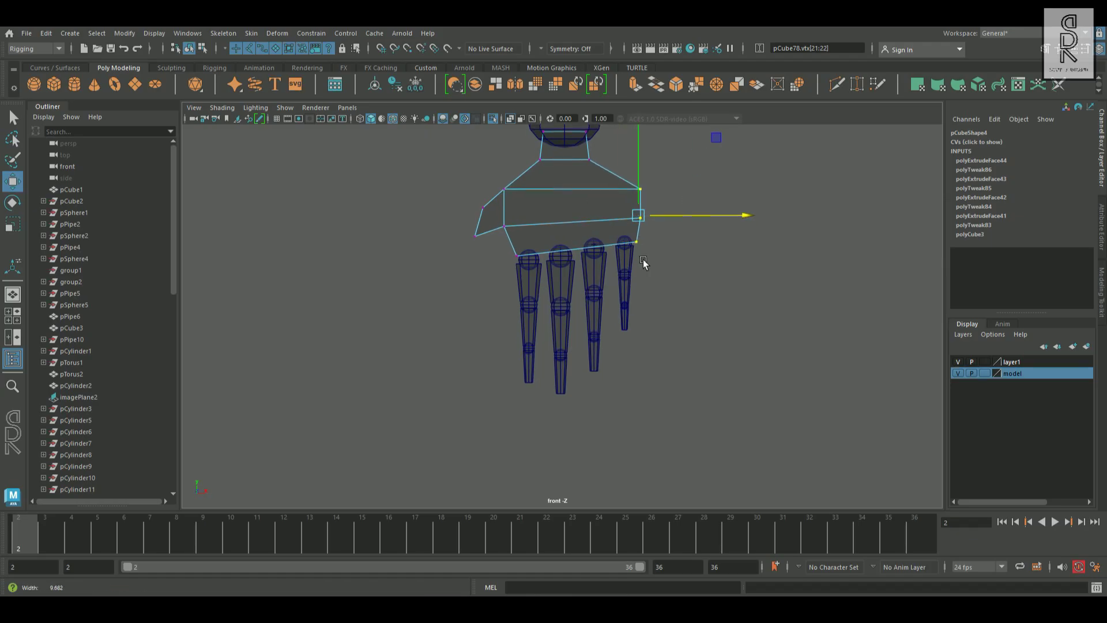
pyautogui.scroll(3, 770, 312)
pyautogui.click(861, 267)
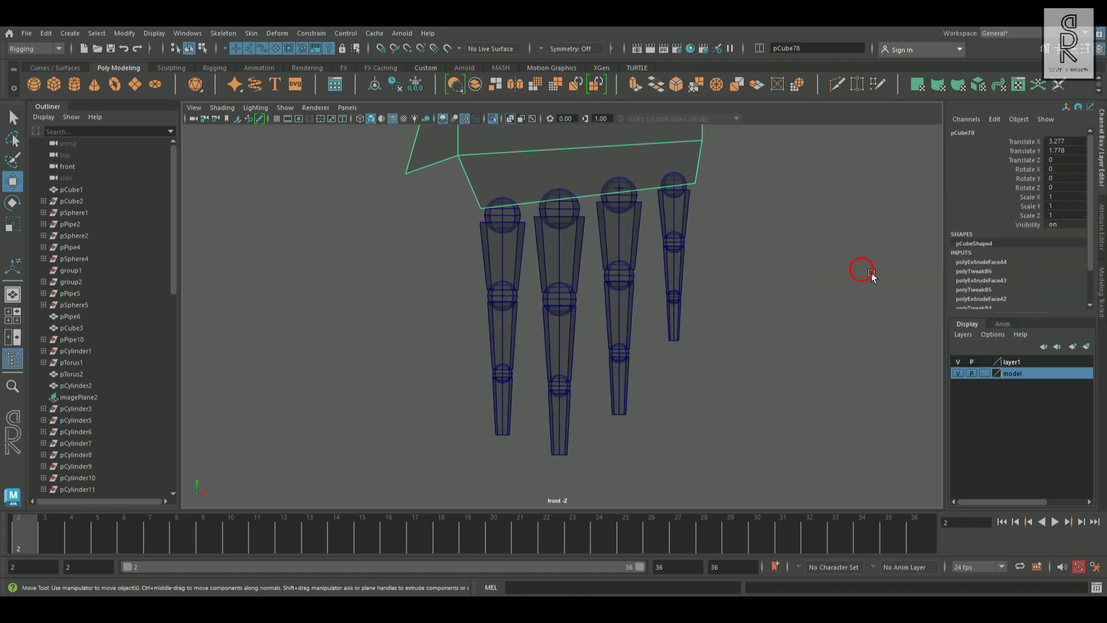
# Shift the second and third fingers slightly toward the little finger to even out the finger spacing.
pyautogui.click(638, 240)
pyautogui.moveTo(684, 296); pyautogui.dragTo(654, 324)
pyautogui.click(559, 275)
pyautogui.click(792, 266)
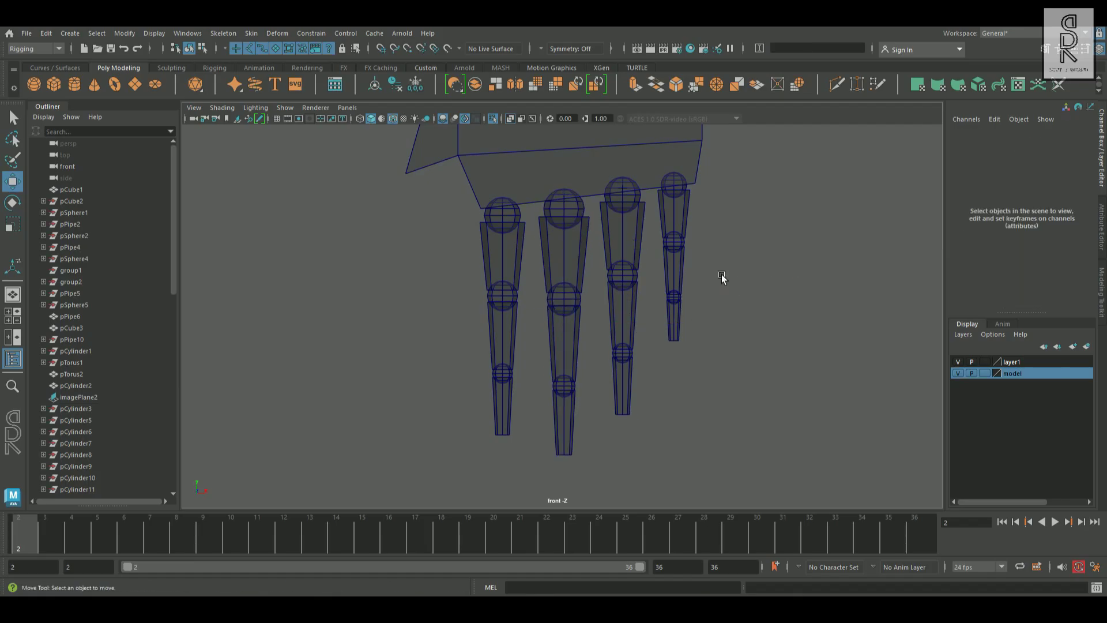
# Duplicate the first finger for the thumb and place the copy at about Translate X -0.575, Translate Y 0.341.
pyautogui.press('e')
pyautogui.scroll(-3, 674, 337)
pyautogui.click(537, 279)
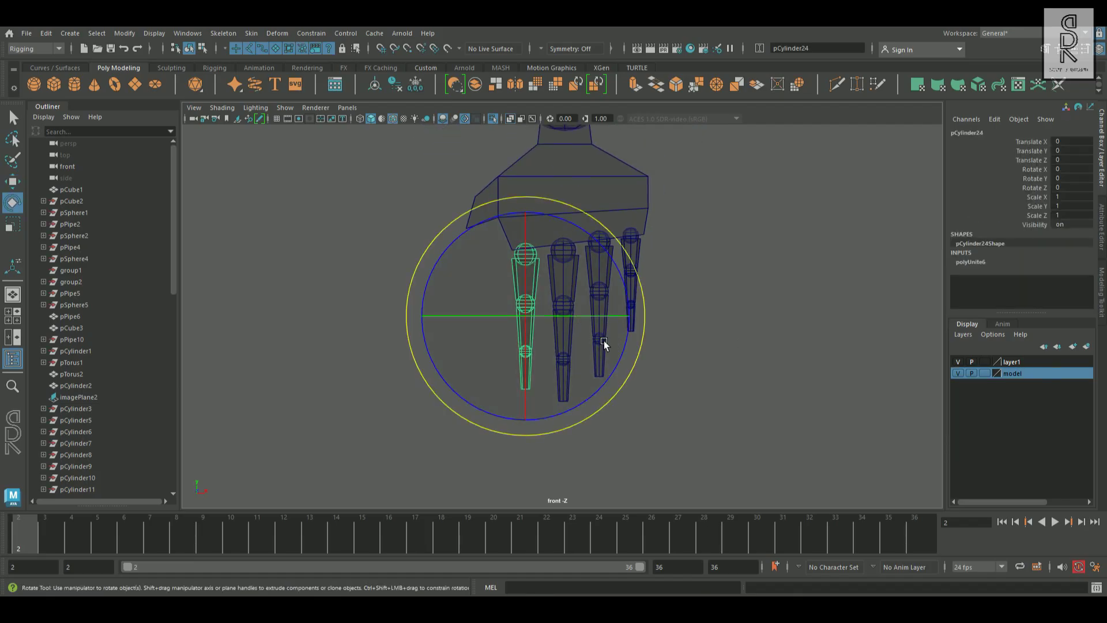
pyautogui.press('w')
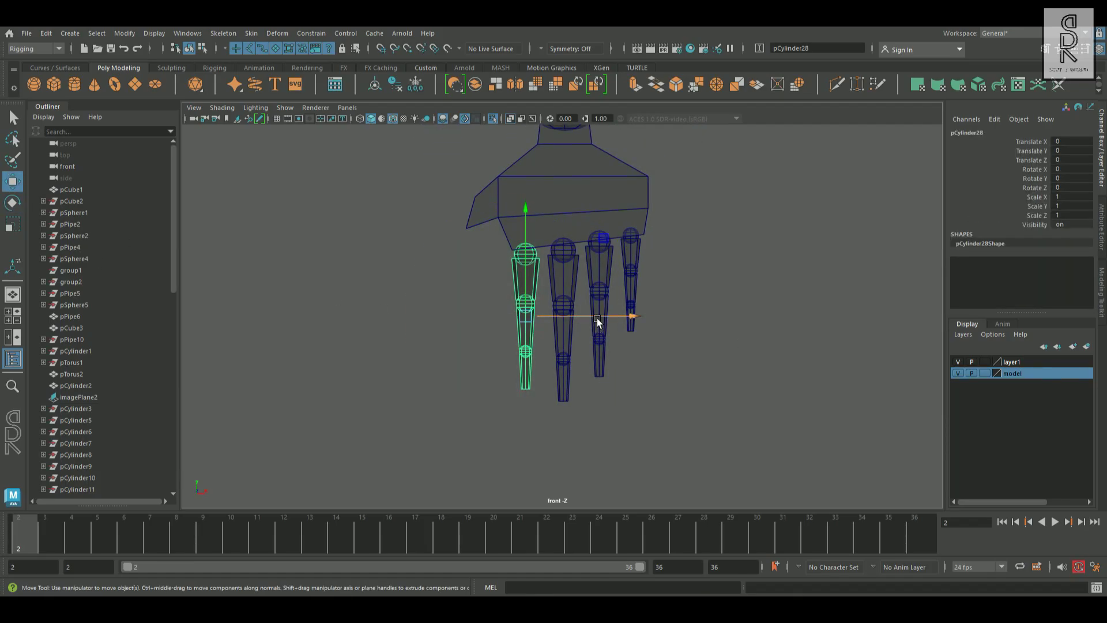
pyautogui.moveTo(598, 321); pyautogui.dragTo(546, 319)
pyautogui.moveTo(486, 260); pyautogui.dragTo(486, 226)
pyautogui.scroll(2, 565, 310)
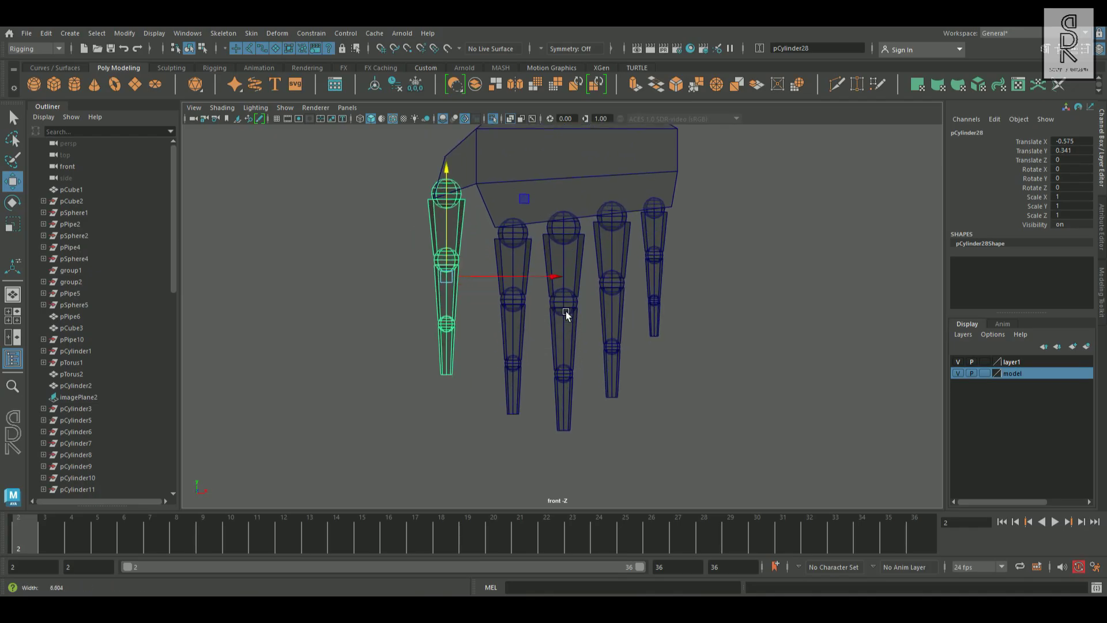
# Delete the thumb's fingertip segment and lower joint sphere, and move the thumb to about Translate X -0.473.
pyautogui.scroll(1, 566, 310)
pyautogui.moveTo(438, 278); pyautogui.dragTo(485, 269, button='right')
pyautogui.moveTo(424, 327); pyautogui.dragTo(451, 373)
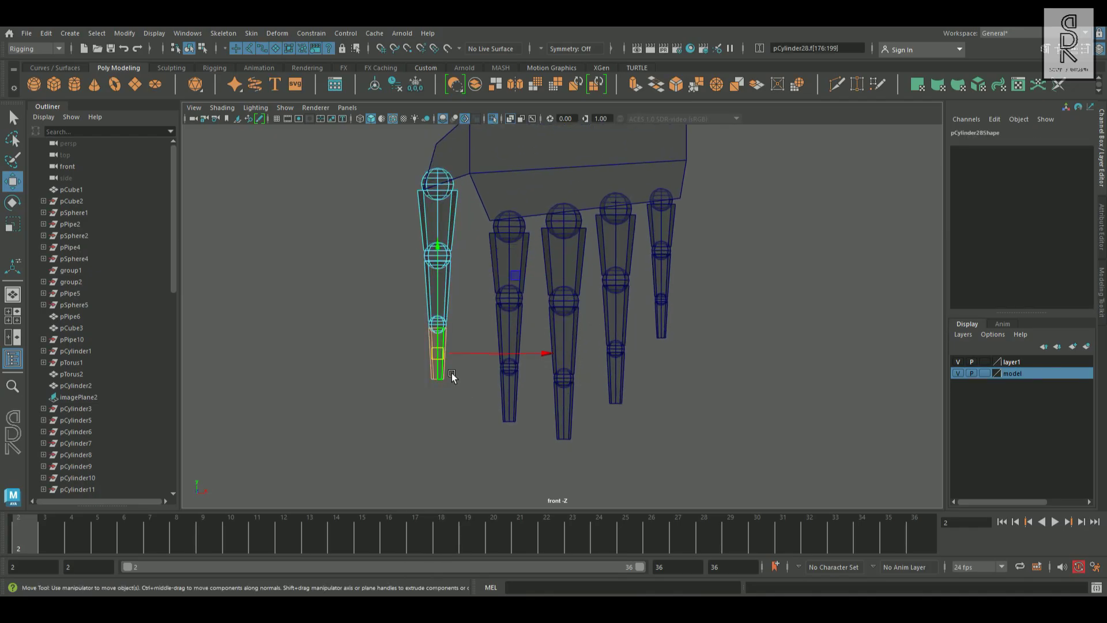
pyautogui.press('Delete')
pyautogui.moveTo(424, 311); pyautogui.dragTo(462, 345)
pyautogui.press('Delete')
pyautogui.rightClick(442, 272)
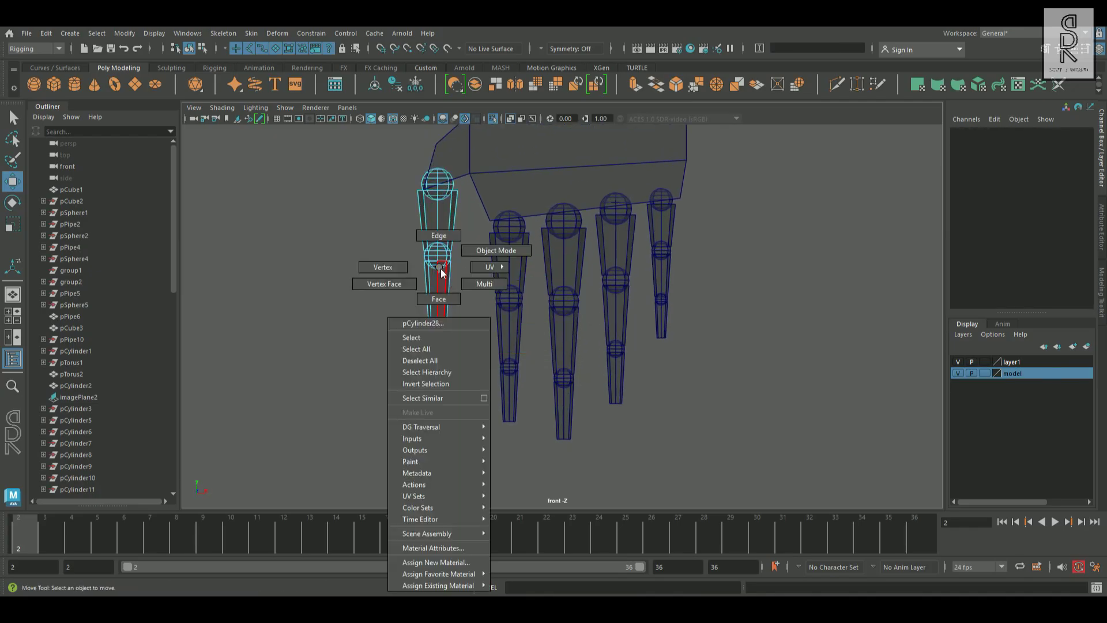
pyautogui.click(469, 251)
pyautogui.moveTo(513, 273); pyautogui.dragTo(535, 278)
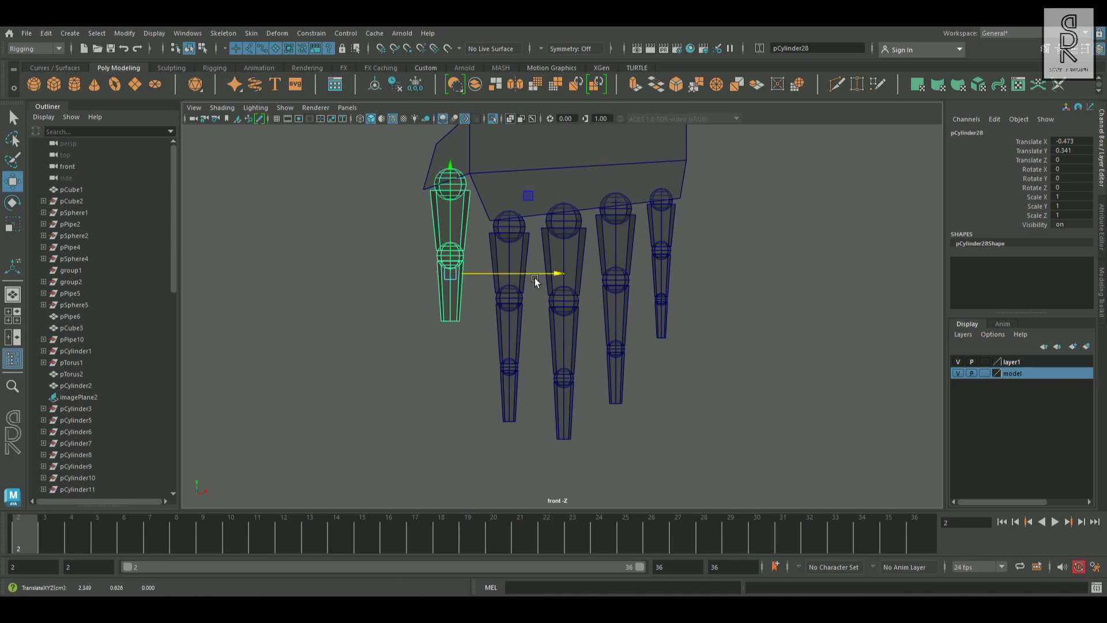
# Reshape the palm's thumb-side vertices so the extruded thumb base sits over the thumb's upper joint sphere.
pyautogui.moveTo(465, 151); pyautogui.dragTo(419, 180, button='right')
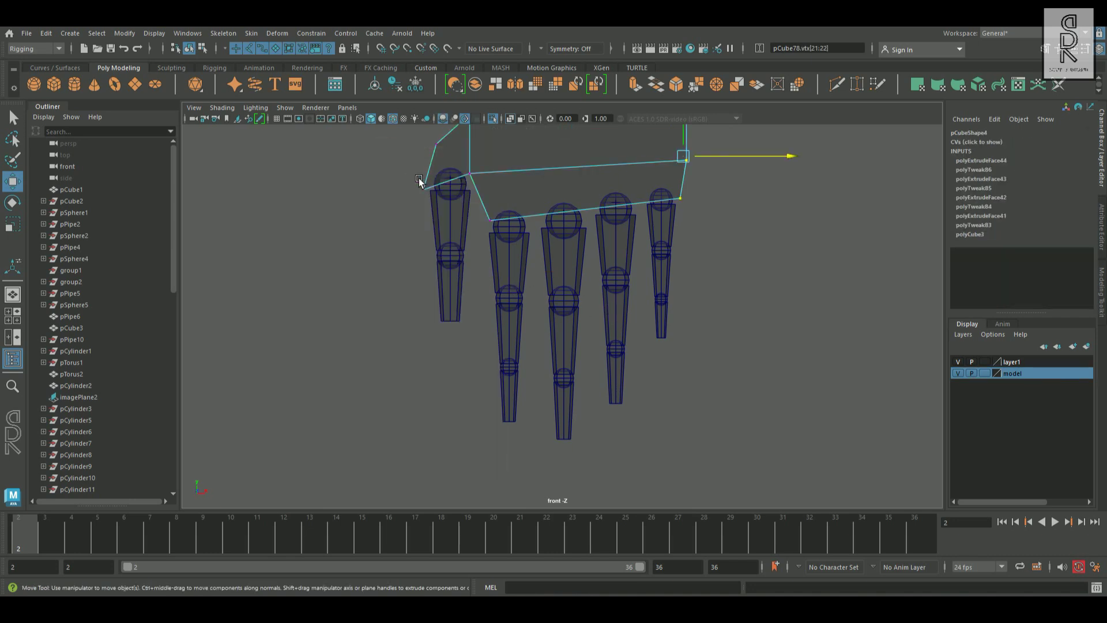
pyautogui.moveTo(463, 198); pyautogui.dragTo(440, 149)
pyautogui.click(448, 156)
pyautogui.keyDown('alt'); pyautogui.moveTo(493, 137); pyautogui.dragTo(468, 234, button='middle'); pyautogui.keyUp('alt')
pyautogui.moveTo(468, 234); pyautogui.dragTo(511, 237)
pyautogui.click(449, 208)
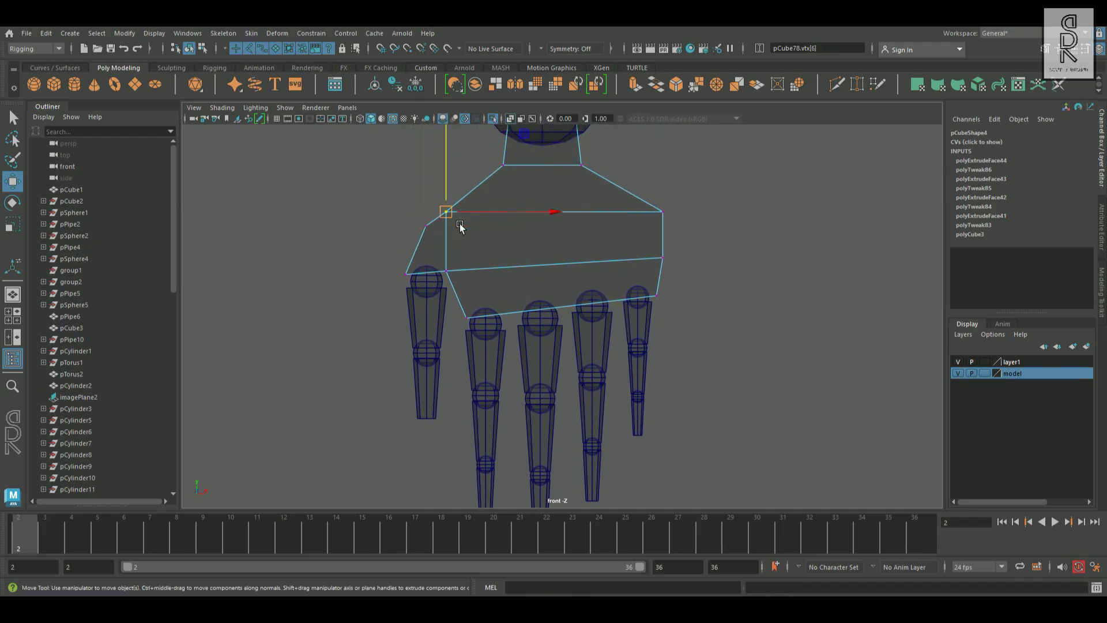
pyautogui.moveTo(397, 260); pyautogui.dragTo(428, 293)
pyautogui.click(487, 284)
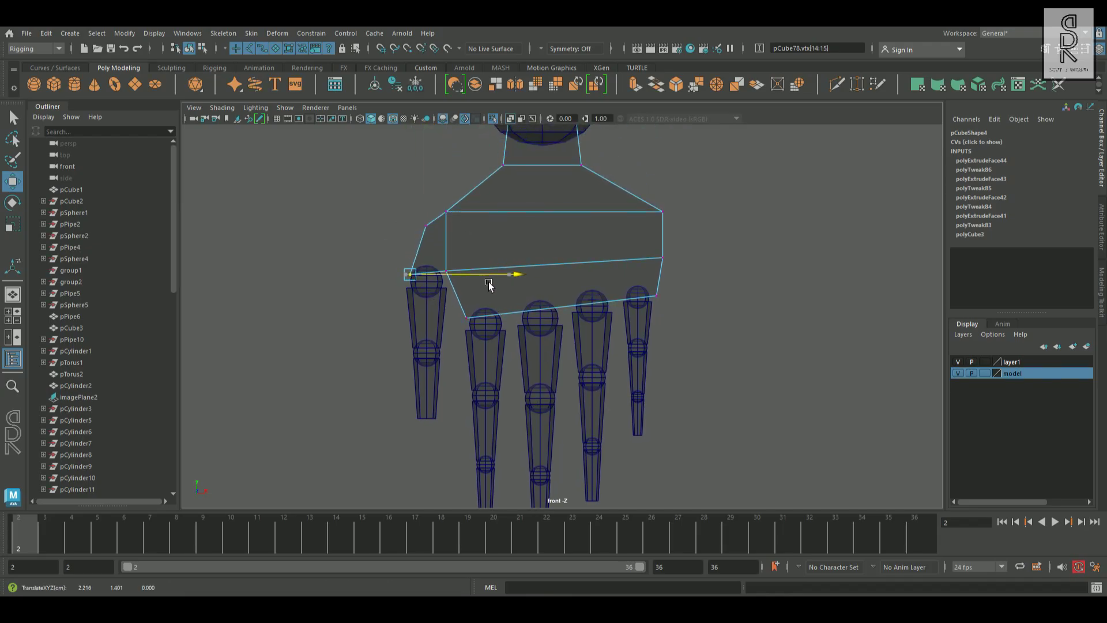
# Raise the thumb into the palm's thumb base at about Translate Y 0.387.
pyautogui.moveTo(475, 292); pyautogui.dragTo(495, 252, button='right')
pyautogui.click(439, 334)
pyautogui.moveTo(440, 334); pyautogui.dragTo(435, 309)
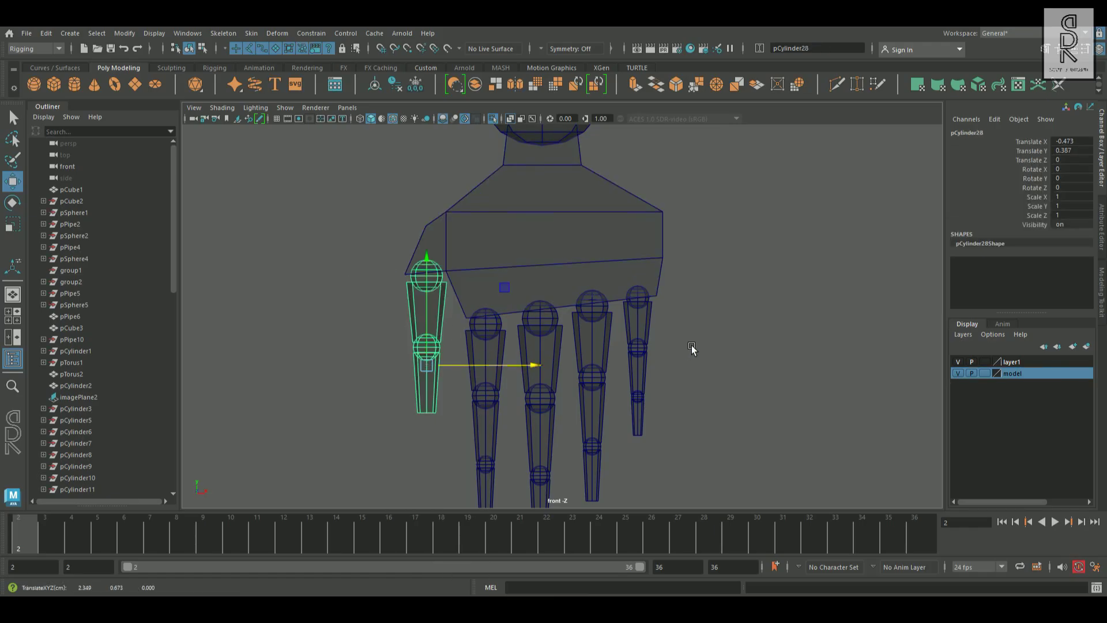
# Reposition the palm's wrist and shoulder vertices in the front view to round its upper outline.
pyautogui.scroll(-4, 563, 315)
pyautogui.click(614, 295)
pyautogui.moveTo(530, 244); pyautogui.dragTo(443, 223, button='right')
pyautogui.click(529, 230)
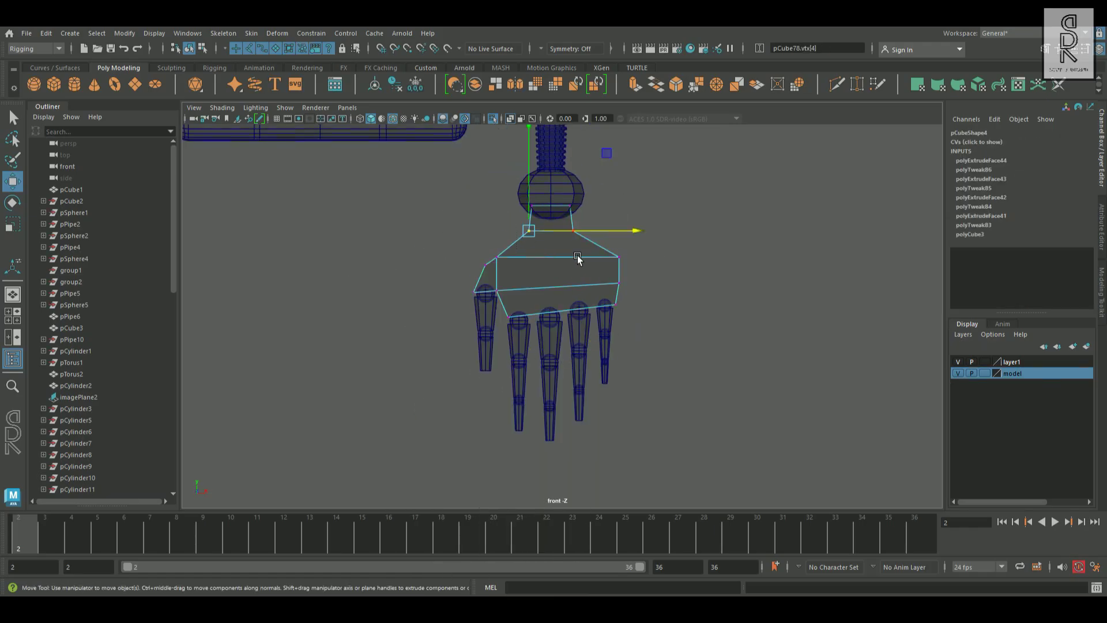
pyautogui.moveTo(561, 225); pyautogui.dragTo(630, 236)
pyautogui.click(497, 257)
pyautogui.moveTo(515, 256)
pyautogui.mouseDown()
pyautogui.moveTo(482, 252)
pyautogui.moveTo(512, 252)
pyautogui.moveTo(502, 250)
pyautogui.mouseUp()
pyautogui.click(618, 256)
pyautogui.click(483, 252)
pyautogui.click(504, 244)
pyautogui.click(518, 231)
pyautogui.moveTo(588, 231); pyautogui.dragTo(621, 210)
pyautogui.click(530, 206)
pyautogui.click(569, 206)
pyautogui.click(597, 231)
# Adjust the palm's thumb-side vertices to form a smooth curve from the wrist down to the thumb base.
pyautogui.scroll(2, 475, 252)
pyautogui.click(447, 229)
pyautogui.click(465, 253)
pyautogui.click(494, 214)
pyautogui.moveTo(498, 204); pyautogui.dragTo(500, 196)
pyautogui.click(606, 210)
pyautogui.click(465, 254)
pyautogui.click(487, 285)
pyautogui.click(477, 237)
pyautogui.click(489, 206)
# Examine the reshaped palm and fingers in the perspective view.
pyautogui.moveTo(493, 127); pyautogui.dragTo(602, 193)
pyautogui.press('r')
pyautogui.press('space')
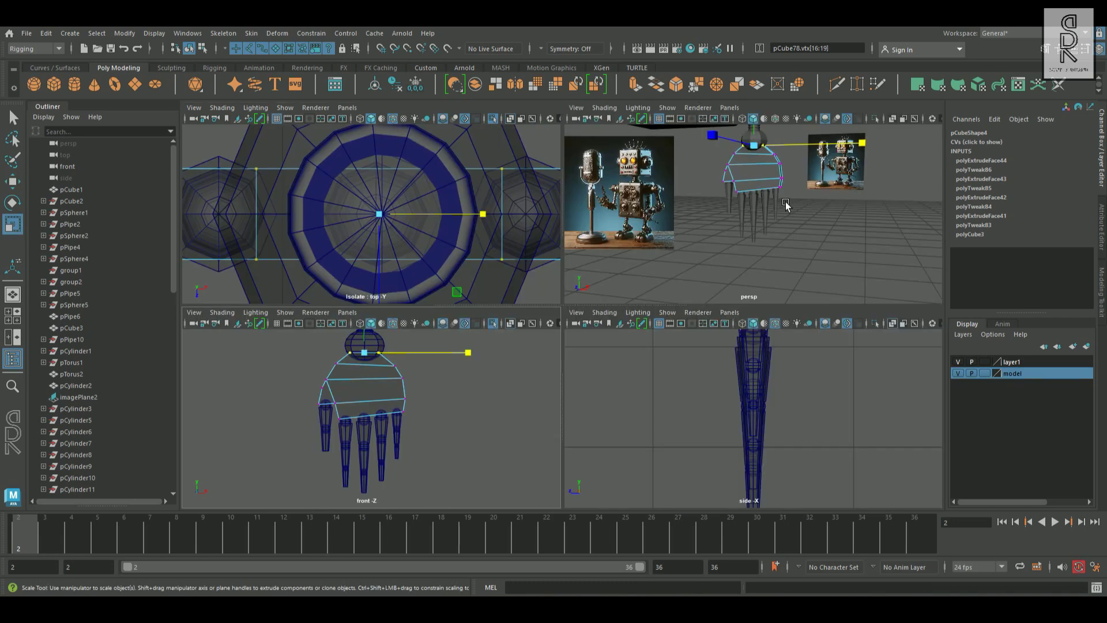
pyautogui.press('space')
pyautogui.moveTo(581, 236); pyautogui.dragTo(696, 187, button='right')
pyautogui.click(692, 309)
pyautogui.keyDown('alt'); pyautogui.moveTo(691, 310); pyautogui.dragTo(790, 311); pyautogui.keyUp('alt')
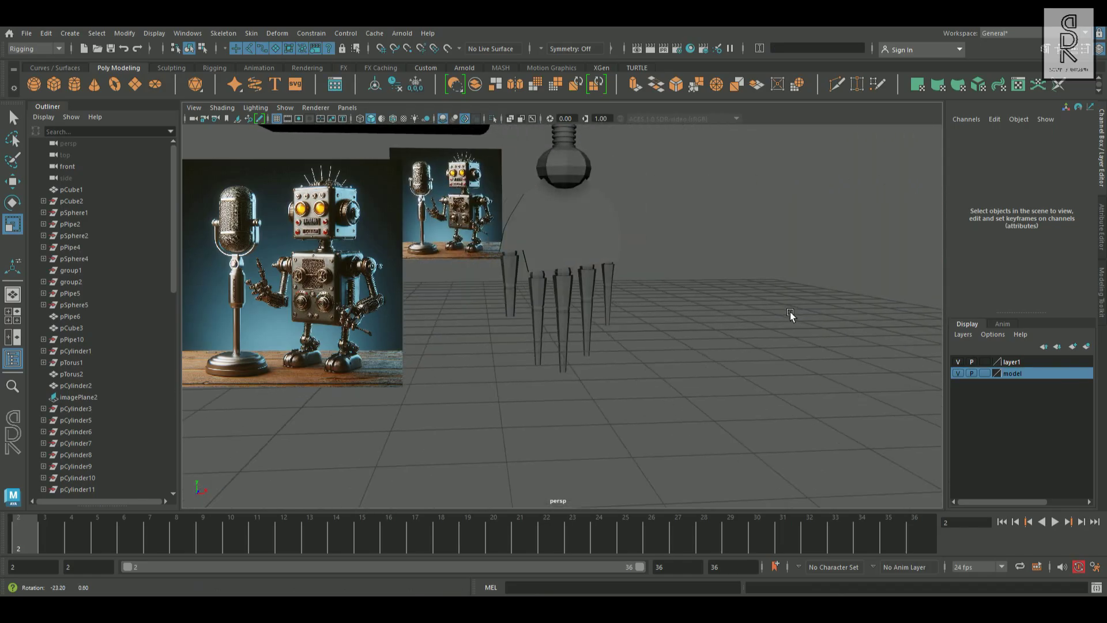
# Widen the palm's top wrist vertices in the side view by scaling them to about 2.02 along Z.
pyautogui.click(604, 244)
pyautogui.press('space')
pyautogui.press('space')
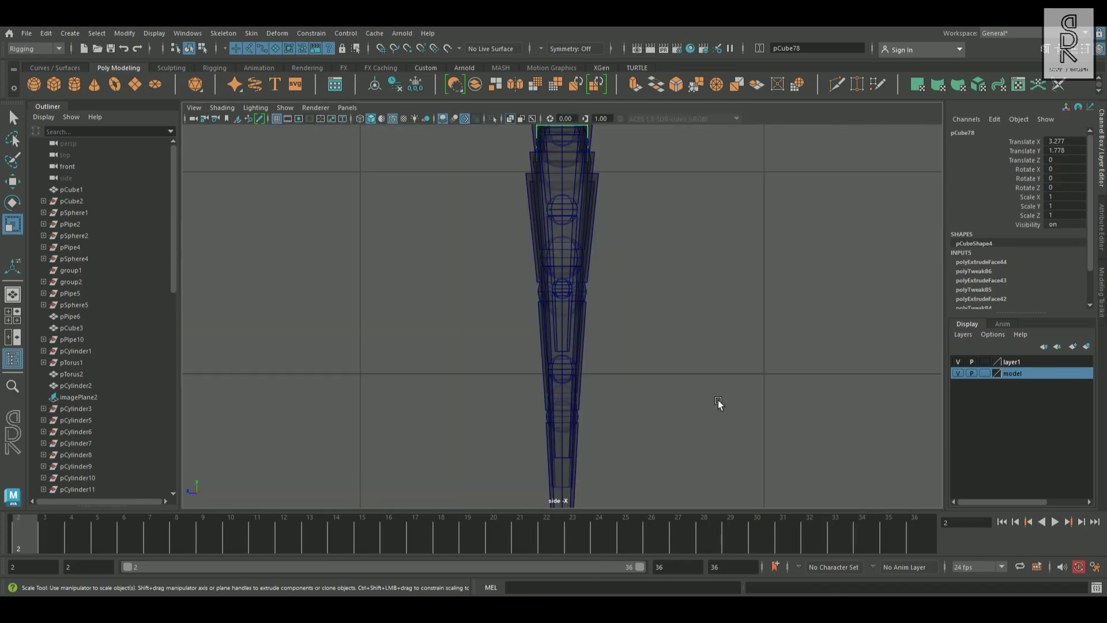
pyautogui.press('f')
pyautogui.scroll(-2, 704, 364)
pyautogui.moveTo(632, 231); pyautogui.dragTo(509, 216, button='right')
pyautogui.moveTo(491, 158); pyautogui.dragTo(699, 201)
pyautogui.moveTo(471, 180); pyautogui.dragTo(453, 179)
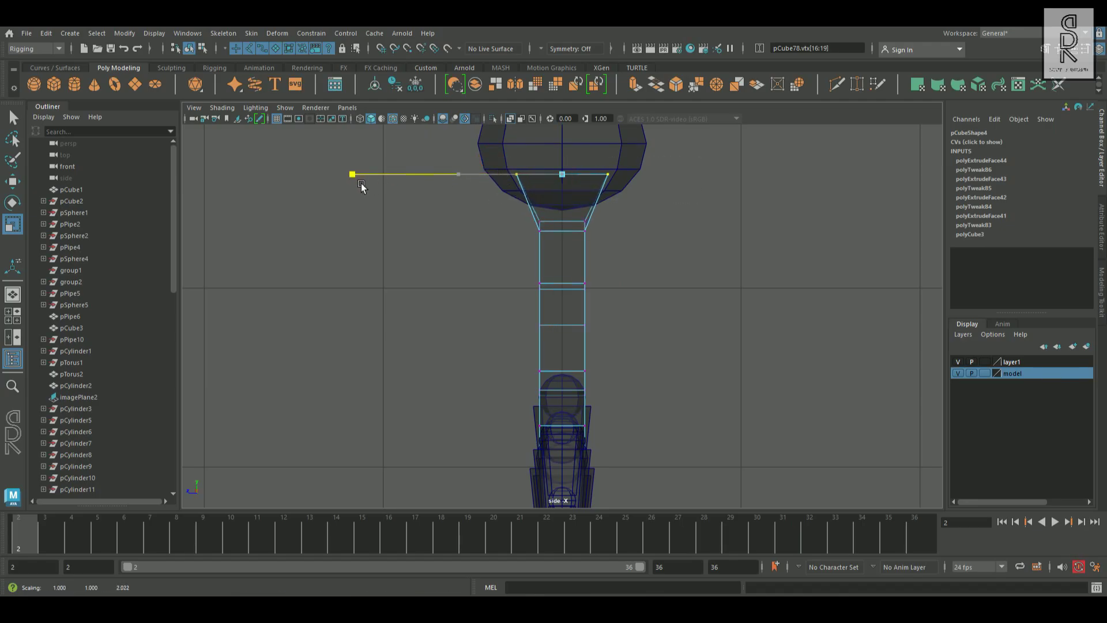
# Narrow the palm's top wrist vertices in the perspective view by scaling them to about 0.80 along X.
pyautogui.press('space')
pyautogui.press('space')
pyautogui.keyDown('alt'); pyautogui.moveTo(663, 254); pyautogui.dragTo(610, 271); pyautogui.keyUp('alt')
pyautogui.moveTo(457, 180)
pyautogui.mouseDown()
pyautogui.moveTo(766, 211)
pyautogui.moveTo(670, 202)
pyautogui.mouseUp()
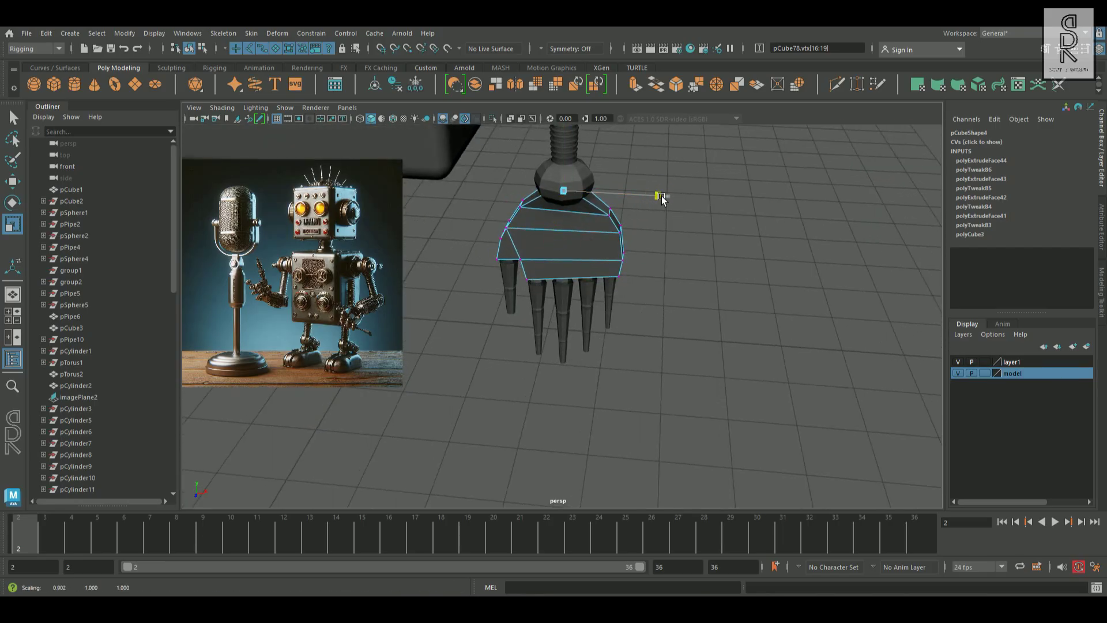
pyautogui.moveTo(664, 200); pyautogui.dragTo(683, 253)
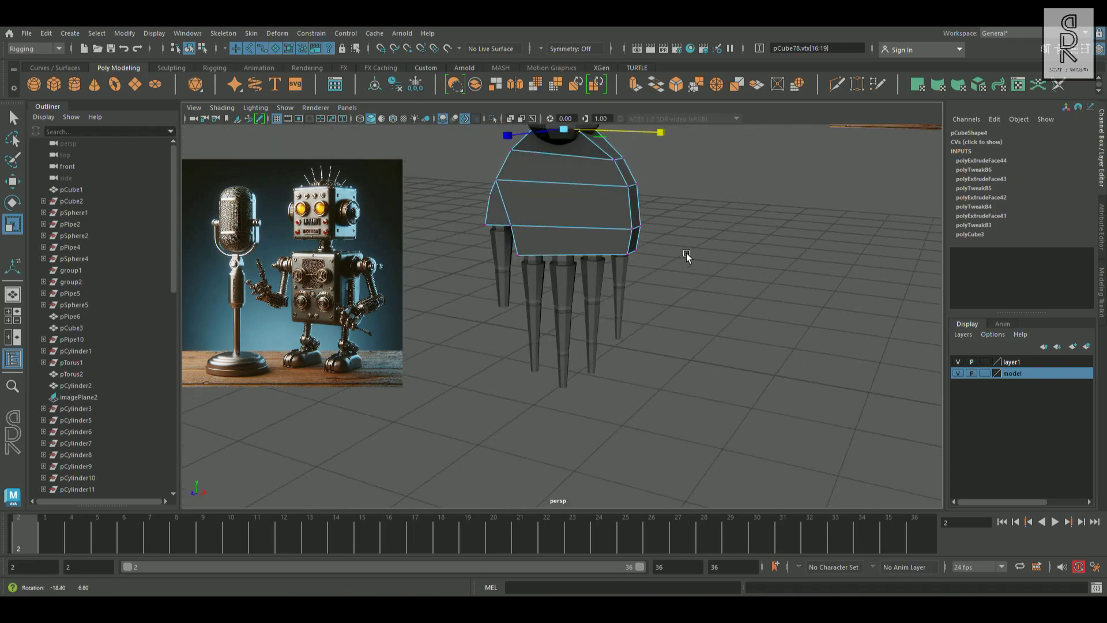
# Apply Edit Edge Flow to the palm's horizontal edges so they follow the curvature of the surrounding mesh.
pyautogui.press('F10')
pyautogui.click(586, 165)
pyautogui.keyDown('shift'); pyautogui.rightClick(752, 178); pyautogui.keyUp('shift')
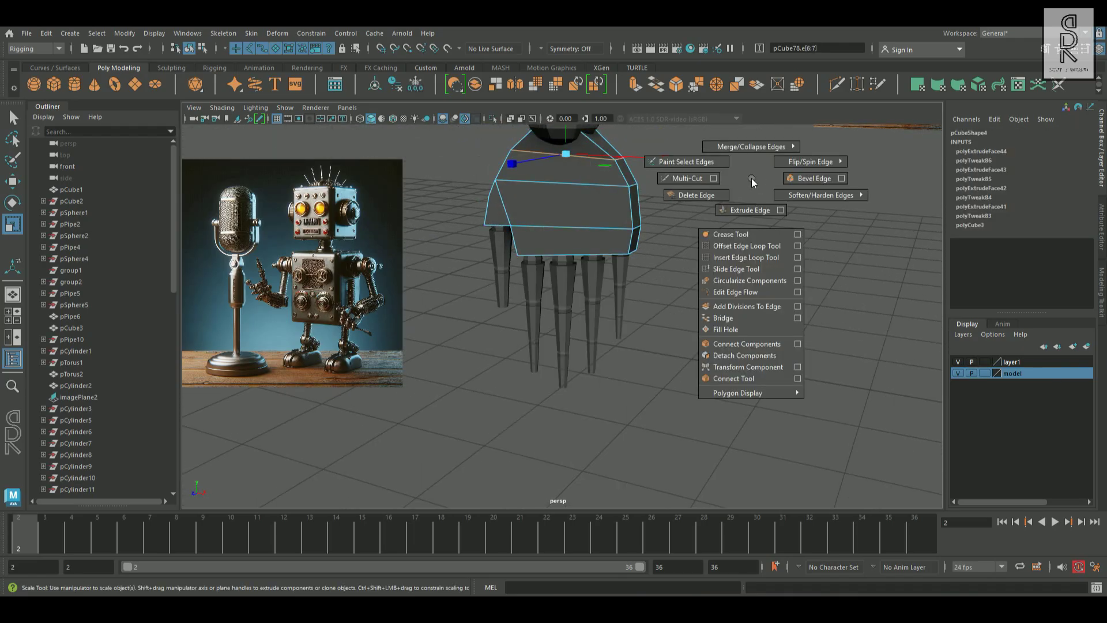
pyautogui.click(758, 292)
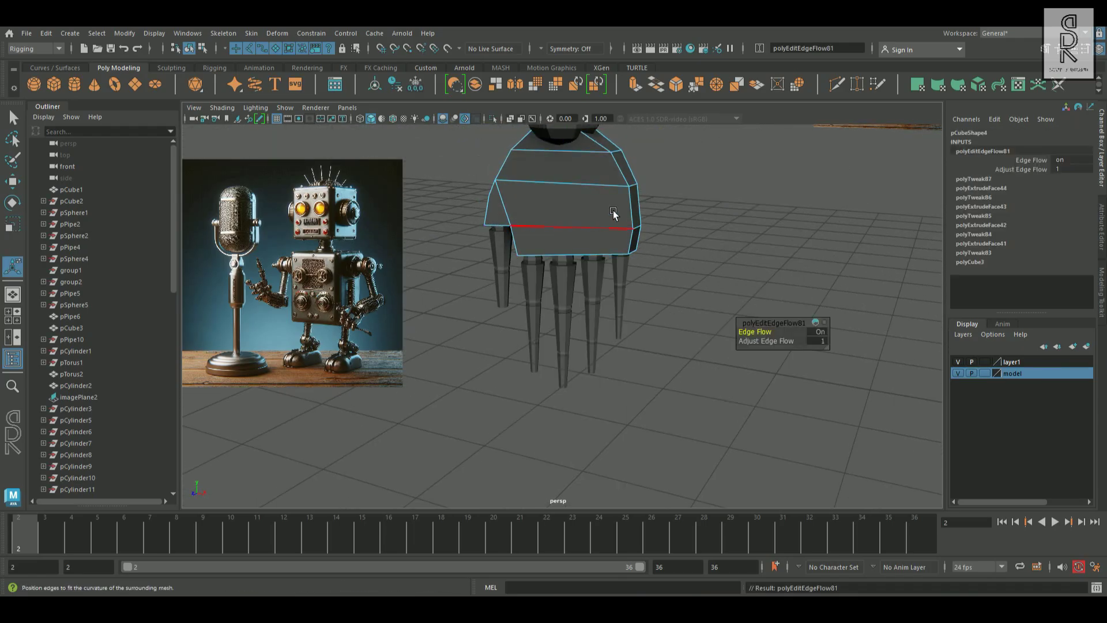
pyautogui.keyDown('alt'); pyautogui.moveTo(655, 236); pyautogui.dragTo(717, 219); pyautogui.keyUp('alt')
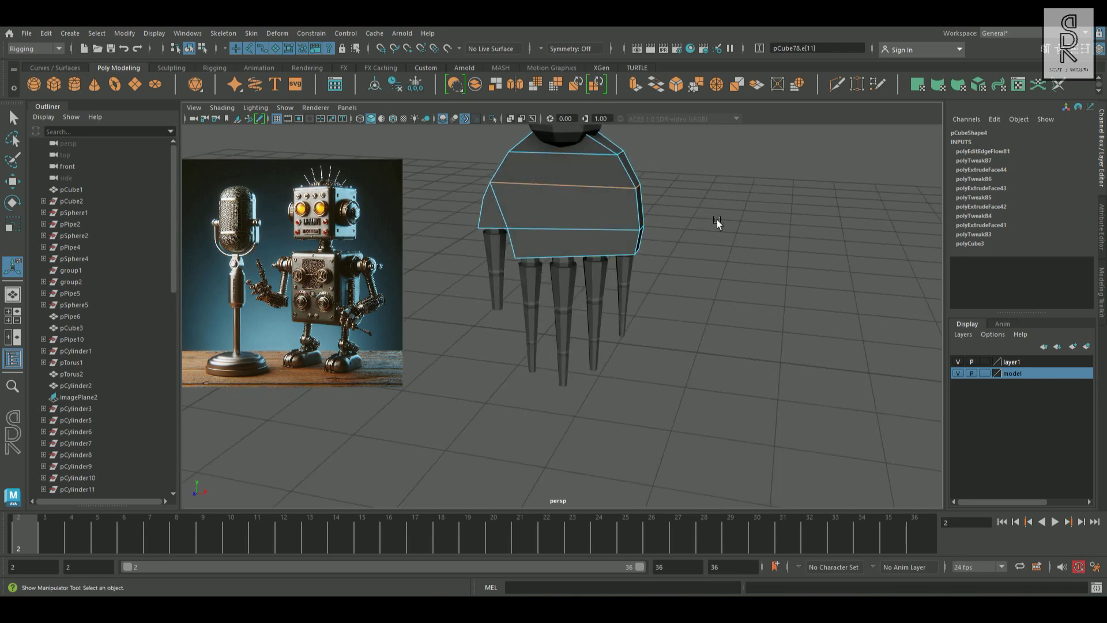
pyautogui.press('g')
pyautogui.press('g')
pyautogui.keyDown('alt'); pyautogui.moveTo(720, 250); pyautogui.dragTo(616, 247); pyautogui.keyUp('alt')
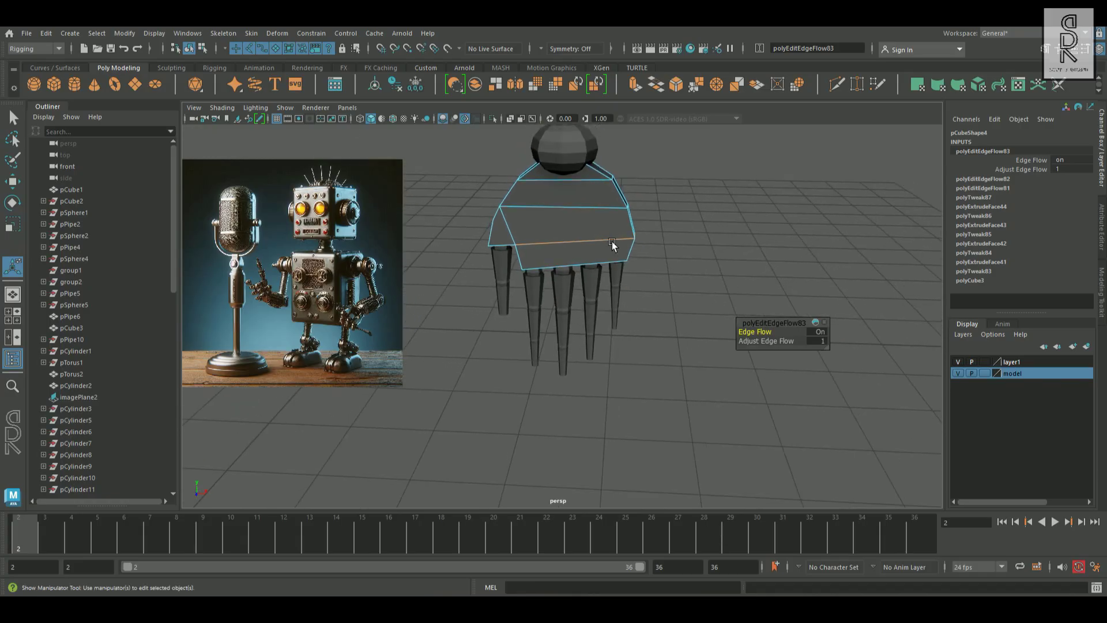
# Insert vertical edge loops down the front of the palm and one around its side thickness.
pyautogui.click(616, 207)
pyautogui.keyDown('shift'); pyautogui.moveTo(615, 217); pyautogui.dragTo(698, 257, button='right'); pyautogui.keyUp('shift')
pyautogui.click(611, 220)
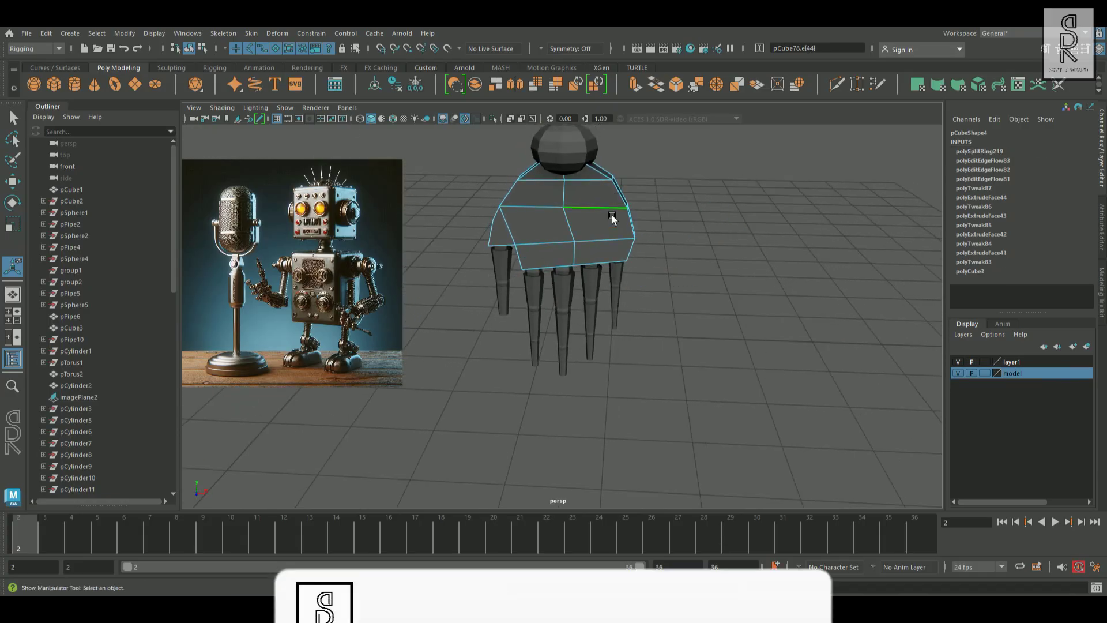
pyautogui.click(619, 208)
pyautogui.click(619, 207)
pyautogui.keyDown('alt'); pyautogui.moveTo(724, 286); pyautogui.dragTo(600, 246); pyautogui.keyUp('alt')
pyautogui.keyDown('shift'); pyautogui.moveTo(600, 245); pyautogui.dragTo(828, 296, button='right'); pyautogui.keyUp('shift')
pyautogui.keyDown('alt'); pyautogui.moveTo(828, 295); pyautogui.dragTo(736, 278); pyautogui.keyUp('alt')
# Select the palm's central faces between the inner vertical edge loops.
pyautogui.moveTo(584, 183); pyautogui.dragTo(584, 214, button='right')
pyautogui.press('q')
pyautogui.click(553, 197)
pyautogui.press('space')
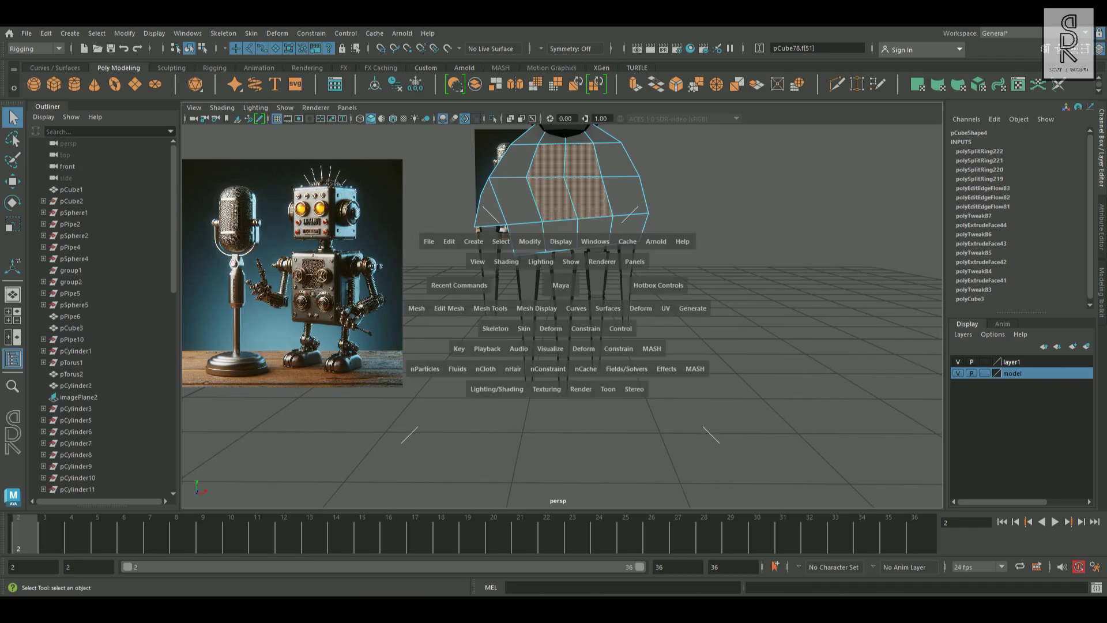
# Straighten the palm's slanted middle vertical edge in the front view by scaling it flat along X.
pyautogui.press('space')
pyautogui.moveTo(563, 242); pyautogui.dragTo(553, 222, button='right')
pyautogui.click(528, 264)
pyautogui.press('r')
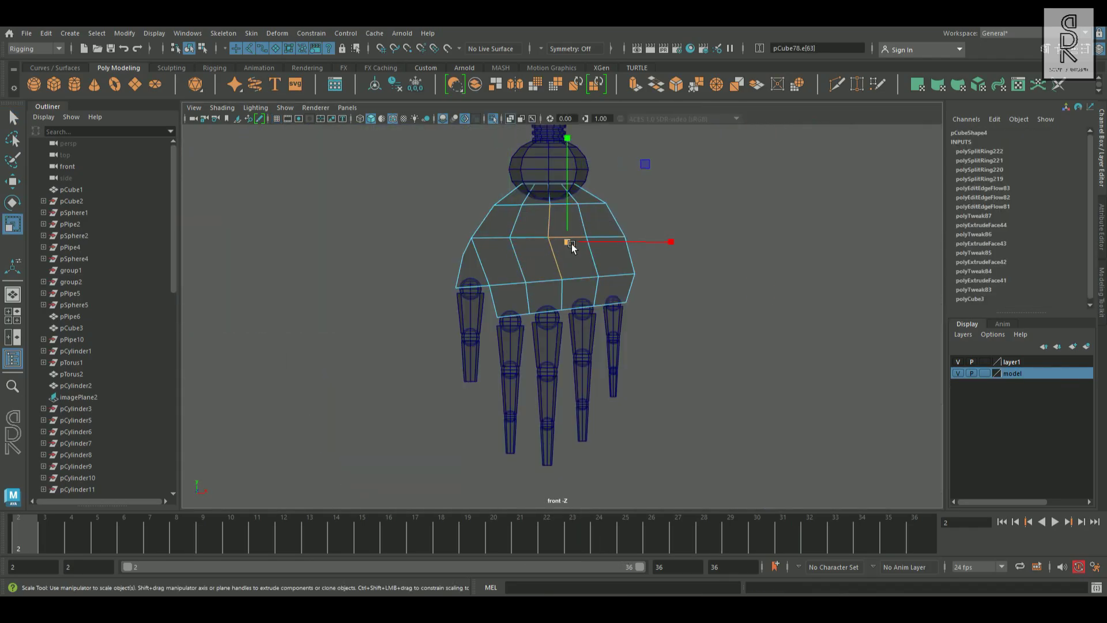
pyautogui.moveTo(665, 243); pyautogui.dragTo(662, 299)
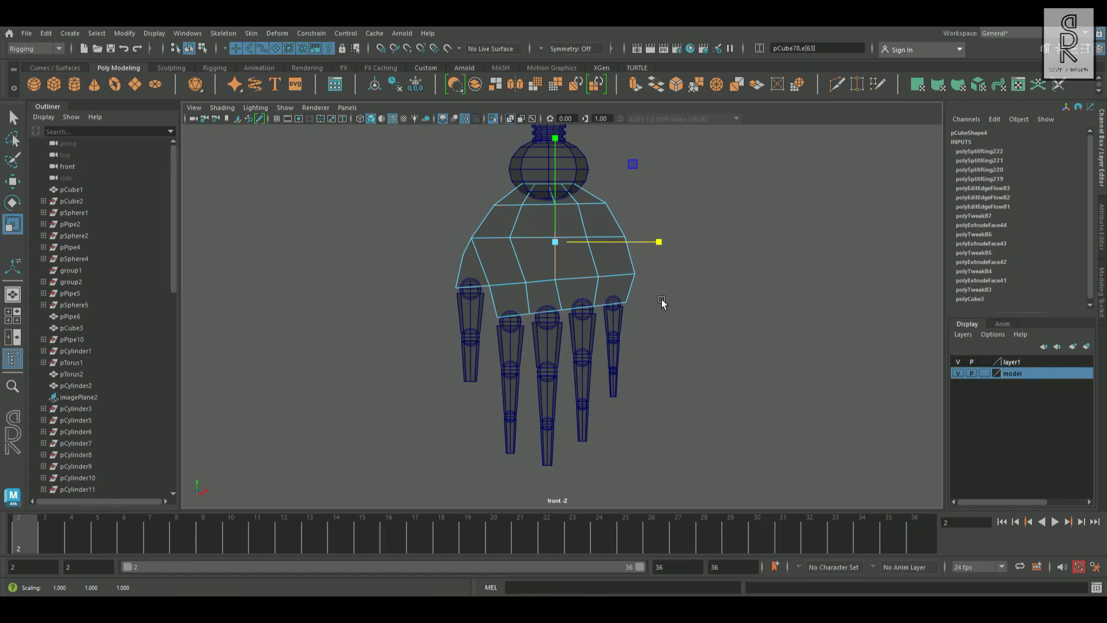
pyautogui.click(12, 203)
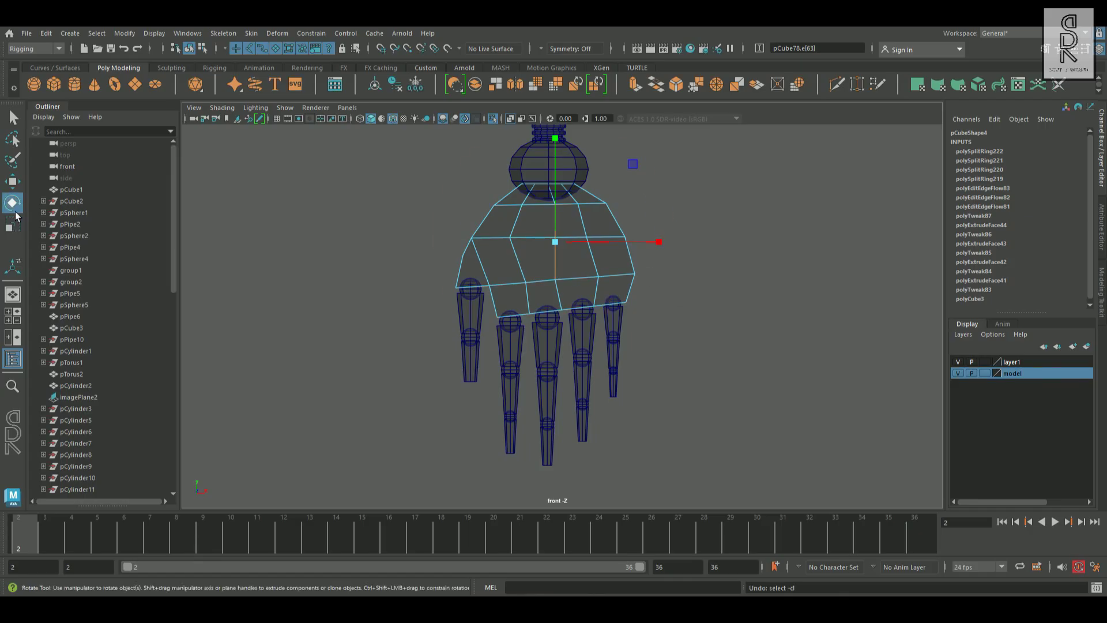
# Move the palm's inner vertices sideways along X in the front view to even out the vertical edge loops.
pyautogui.moveTo(683, 277); pyautogui.dragTo(684, 271)
pyautogui.click(683, 272)
pyautogui.moveTo(517, 240); pyautogui.dragTo(516, 237, button='right')
pyautogui.click(516, 237)
pyautogui.press('w')
pyautogui.moveTo(597, 243); pyautogui.dragTo(635, 244)
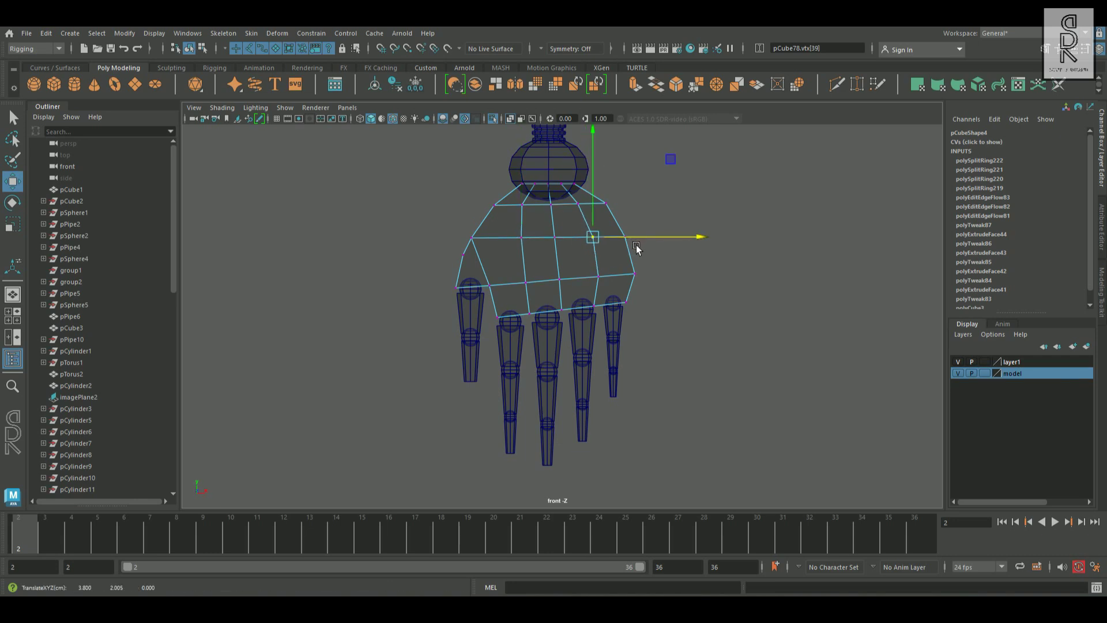
# Extrude the palm's central faces and scale them inward to create an inset.
pyautogui.rightClick(568, 228)
pyautogui.click(568, 259)
pyautogui.keyDown('shift'); pyautogui.moveTo(761, 203); pyautogui.dragTo(760, 236, button='right'); pyautogui.keyUp('shift')
pyautogui.press('space')
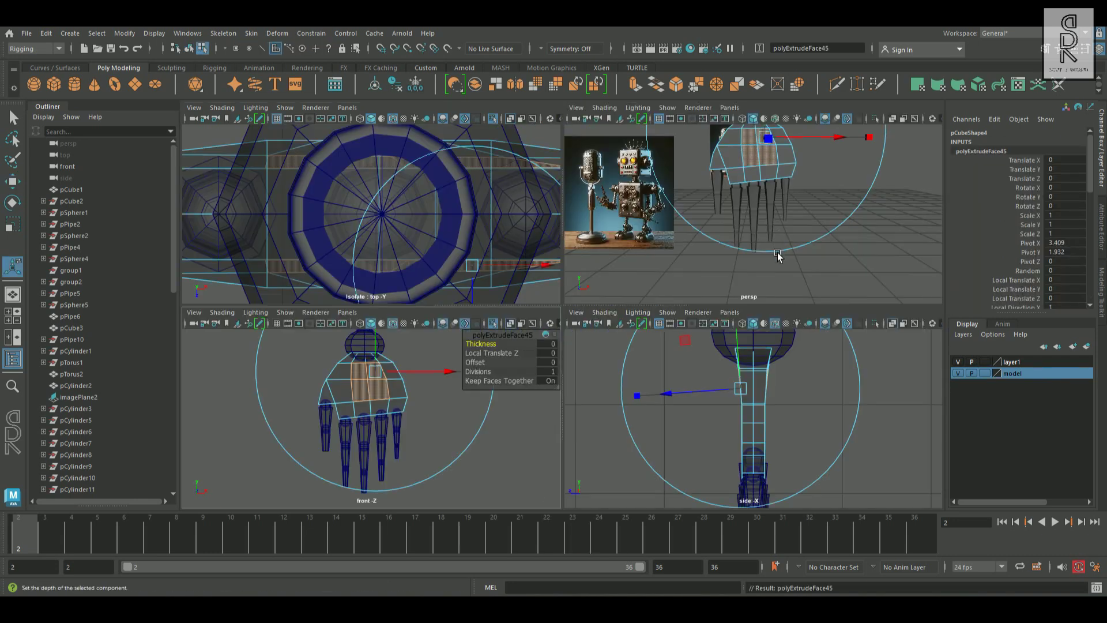
pyautogui.press('space')
pyautogui.press('r')
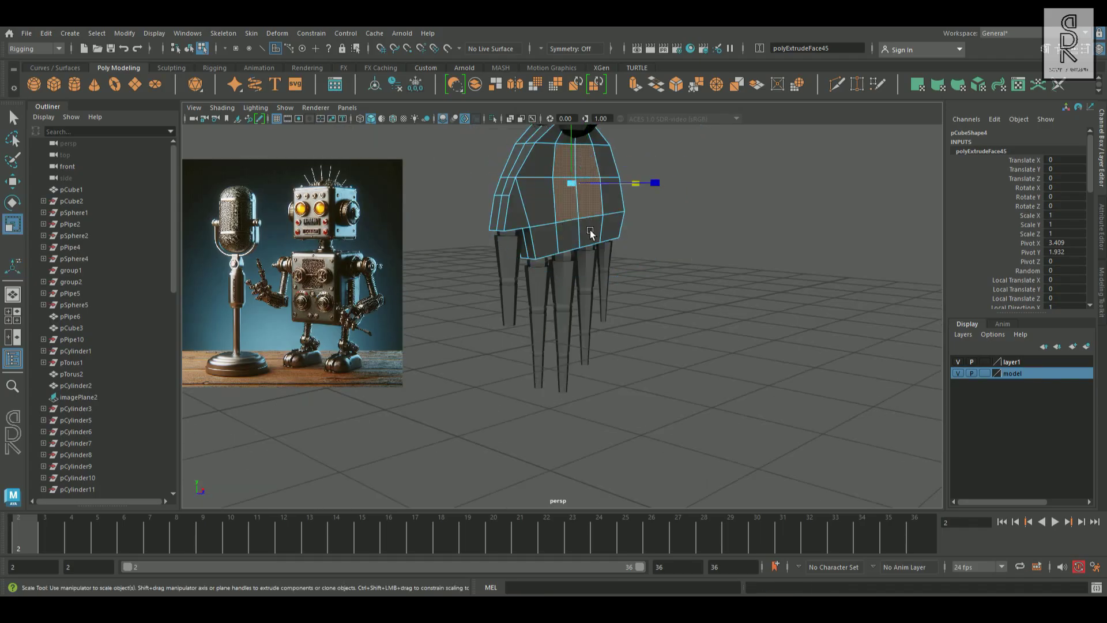
pyautogui.keyDown('shift'); pyautogui.moveTo(582, 188); pyautogui.dragTo(566, 193); pyautogui.keyUp('shift')
# Extrude the inset faces into the palm to form a recess on both its front and back.
pyautogui.keyDown('alt'); pyautogui.moveTo(642, 199); pyautogui.dragTo(716, 222); pyautogui.keyUp('alt')
pyautogui.press('w')
pyautogui.keyDown('alt'); pyautogui.moveTo(717, 223); pyautogui.dragTo(608, 247, button='right'); pyautogui.keyUp('alt')
pyautogui.keyDown('alt'); pyautogui.moveTo(607, 247); pyautogui.dragTo(704, 223); pyautogui.keyUp('alt')
pyautogui.keyDown('alt'); pyautogui.moveTo(703, 222); pyautogui.dragTo(639, 270, button='right'); pyautogui.keyUp('alt')
pyautogui.moveTo(652, 228); pyautogui.dragTo(662, 190, button='right')
pyautogui.keyDown('alt'); pyautogui.moveTo(796, 254); pyautogui.dragTo(600, 235); pyautogui.keyUp('alt')
pyautogui.hotkey('ctrl', 'z')
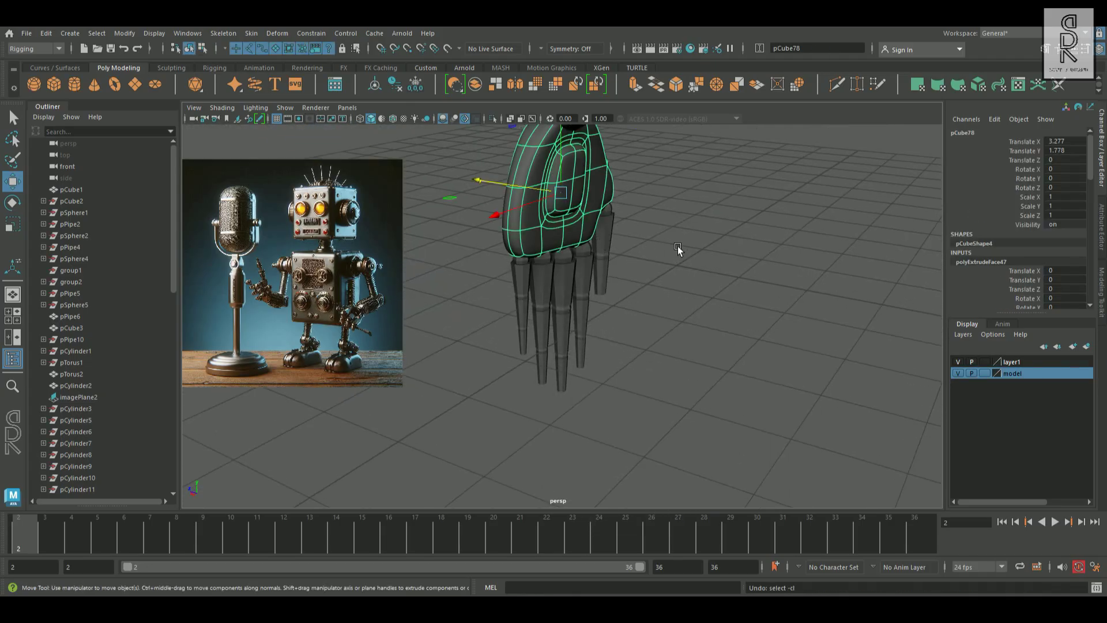
# Select the row of four faces along the palm's underside above the fingers.
pyautogui.click(677, 246)
pyautogui.keyDown('alt'); pyautogui.moveTo(738, 256); pyautogui.dragTo(615, 226); pyautogui.keyUp('alt')
pyautogui.click(551, 241)
pyautogui.keyDown('alt'); pyautogui.moveTo(551, 241); pyautogui.dragTo(531, 192); pyautogui.keyUp('alt')
pyautogui.moveTo(532, 192); pyautogui.dragTo(528, 207, button='right')
pyautogui.click(532, 210)
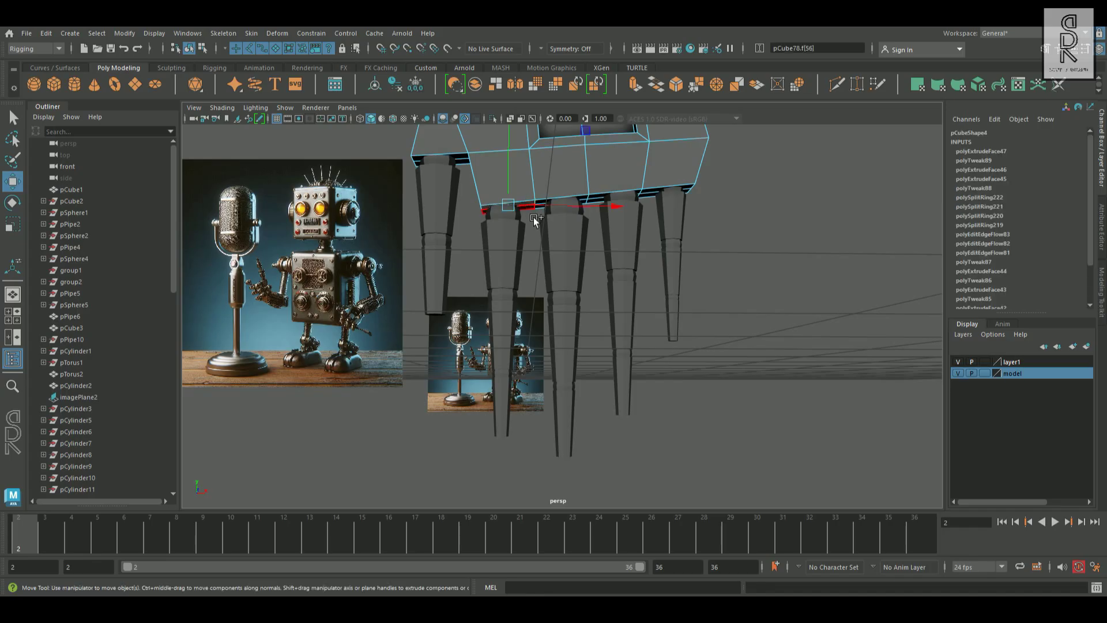
pyautogui.keyDown('alt'); pyautogui.moveTo(533, 216); pyautogui.dragTo(593, 211); pyautogui.keyUp('alt')
pyautogui.keyDown('shift'); pyautogui.click(579, 214); pyautogui.keyUp('shift')
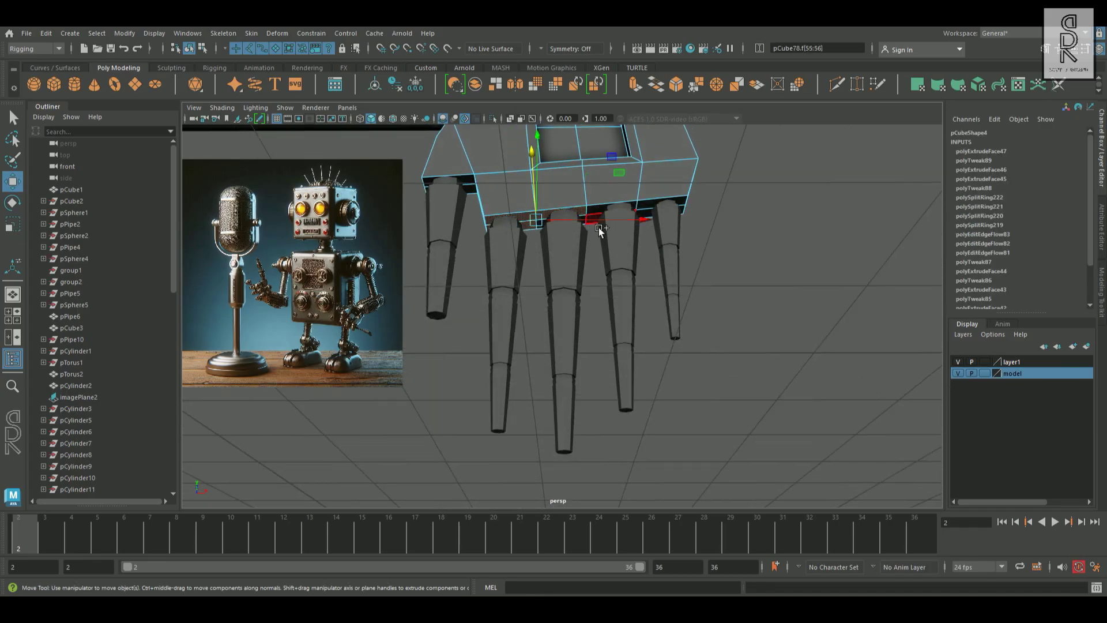
pyautogui.keyDown('shift'); pyautogui.click(607, 215); pyautogui.keyUp('shift')
pyautogui.keyDown('shift'); pyautogui.click(657, 218); pyautogui.keyUp('shift')
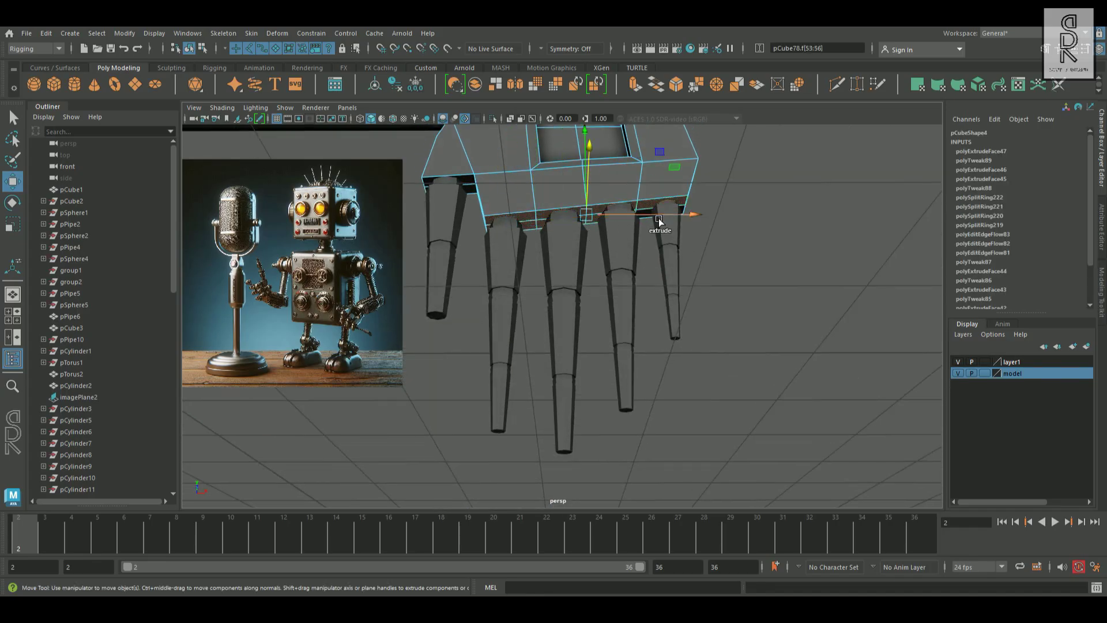
pyautogui.moveTo(597, 171)
pyautogui.keyDown('alt'); pyautogui.mouseDown()
pyautogui.moveTo(743, 227)
pyautogui.moveTo(654, 220)
pyautogui.moveTo(603, 174)
pyautogui.mouseUp(); pyautogui.keyUp('alt')
pyautogui.moveTo(592, 170); pyautogui.dragTo(593, 151, button='middle')
pyautogui.click(13, 223)
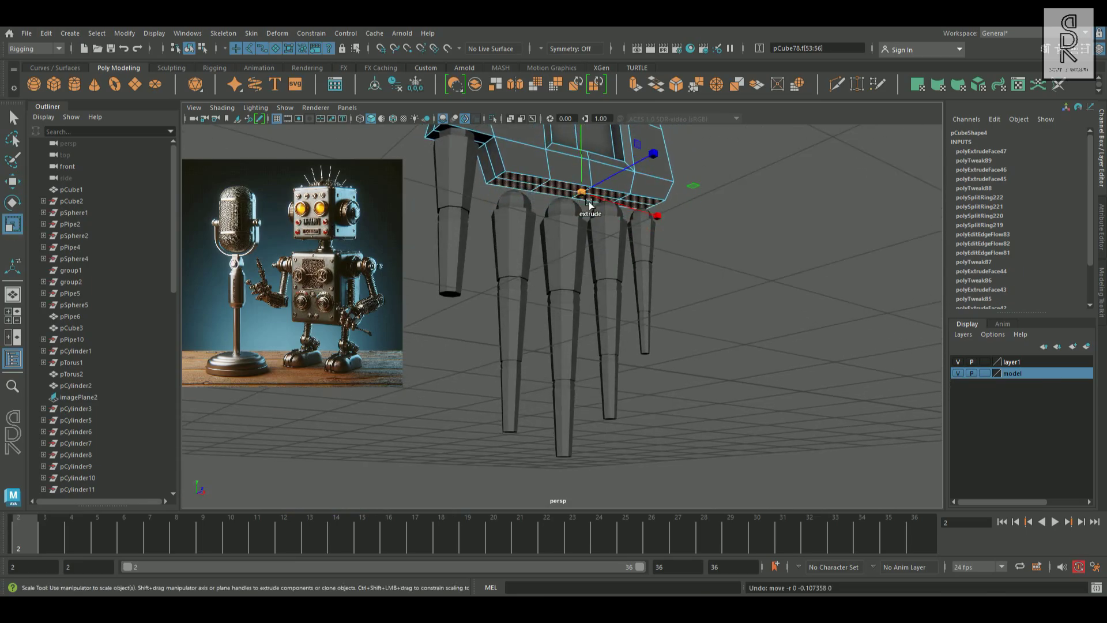
pyautogui.keyDown('shift'); pyautogui.click(589, 199); pyautogui.keyUp('shift')
pyautogui.hotkey('ctrl', 'z')
# Extrude the palm's underside faces downward by about 0.05 cm.
pyautogui.keyDown('alt'); pyautogui.moveTo(808, 208); pyautogui.dragTo(680, 184); pyautogui.keyUp('alt')
pyautogui.press('w')
pyautogui.keyDown('shift'); pyautogui.click(592, 151); pyautogui.keyUp('shift')
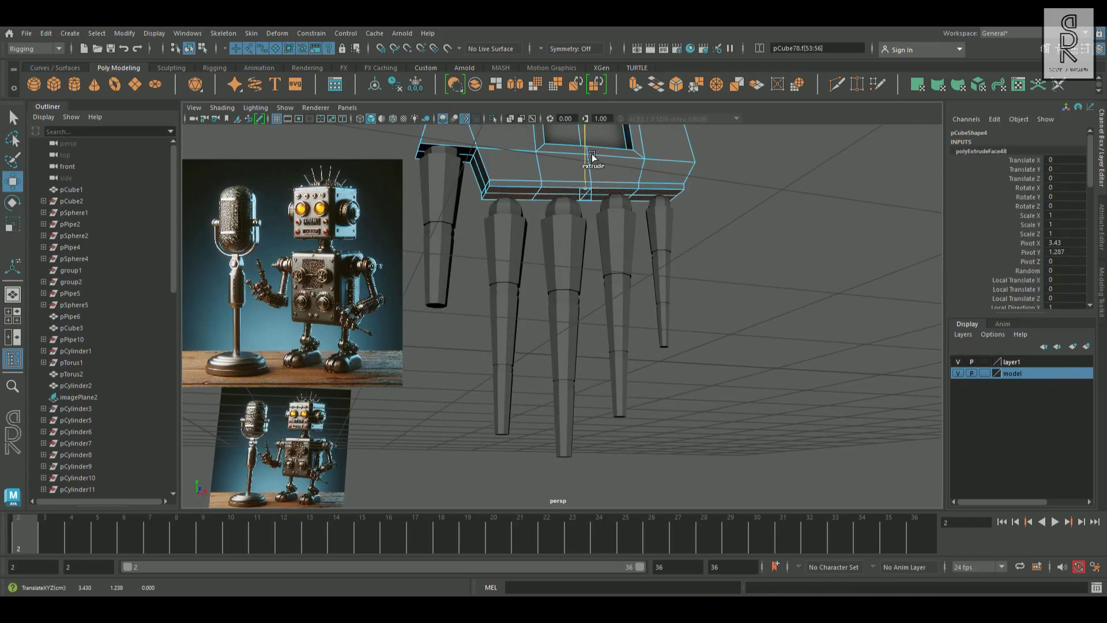
# Extrude the palm's underside faces again and scale them inward to form an inset.
pyautogui.keyDown('alt'); pyautogui.moveTo(665, 210); pyautogui.dragTo(673, 343); pyautogui.keyUp('alt')
pyautogui.click(13, 226)
pyautogui.moveTo(563, 315); pyautogui.dragTo(260, 322)
pyautogui.click(13, 182)
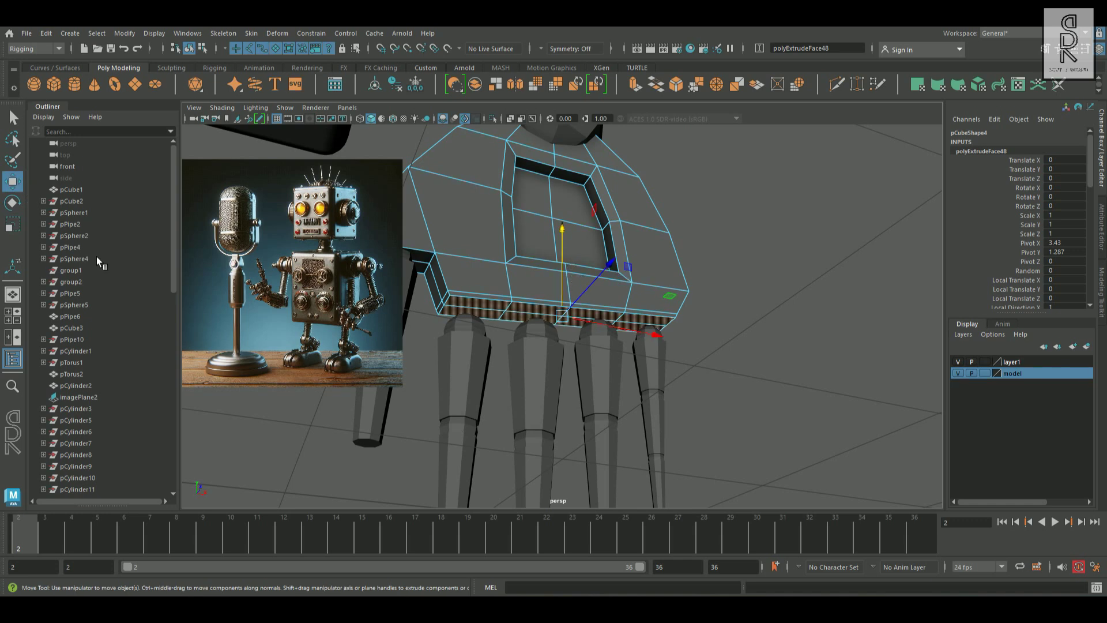
pyautogui.press('r')
pyautogui.keyDown('shift'); pyautogui.moveTo(578, 324); pyautogui.dragTo(563, 326); pyautogui.keyUp('shift')
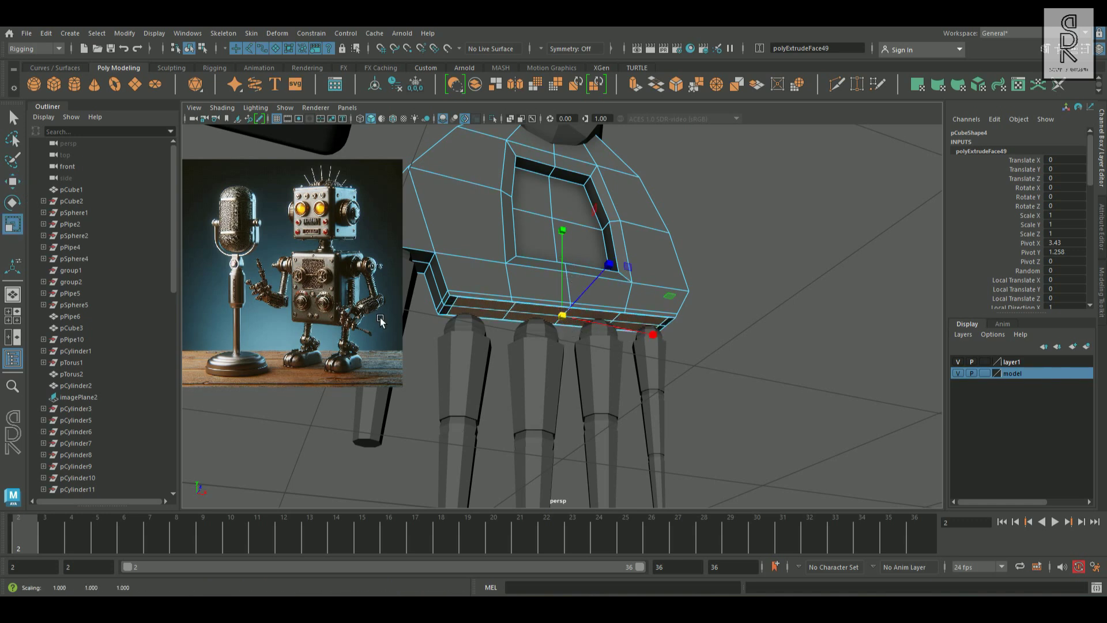
# Extrude the inset underside faces downward as a groove and scale a further extrusion outward into a lip.
pyautogui.keyDown('alt'); pyautogui.moveTo(519, 277); pyautogui.dragTo(630, 265); pyautogui.keyUp('alt')
pyautogui.press('w')
pyautogui.moveTo(562, 247); pyautogui.dragTo(573, 263)
pyautogui.keyDown('alt'); pyautogui.moveTo(650, 283); pyautogui.dragTo(676, 327); pyautogui.keyUp('alt')
pyautogui.press('r')
pyautogui.keyDown('alt'); pyautogui.moveTo(452, 294); pyautogui.dragTo(536, 296); pyautogui.keyUp('alt')
pyautogui.click(657, 332)
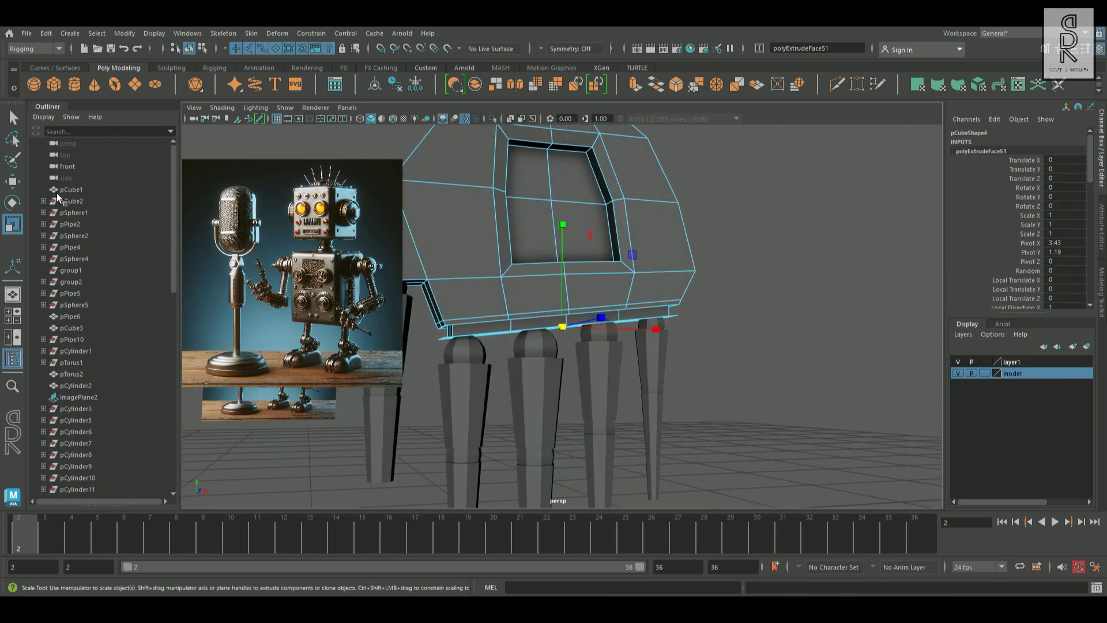
# Extrude the lip's underside faces downward by about 0.08 cm to form a band below the groove.
pyautogui.press('w')
pyautogui.hotkey('ctrl', 'e')
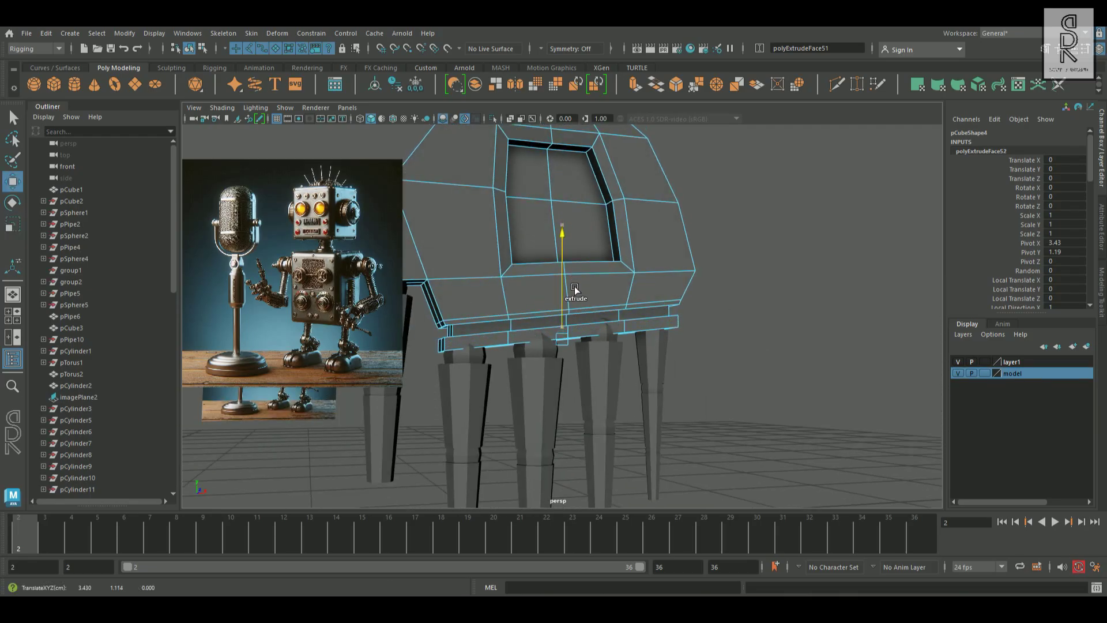
pyautogui.keyDown('alt'); pyautogui.moveTo(576, 285); pyautogui.dragTo(711, 330); pyautogui.keyUp('alt')
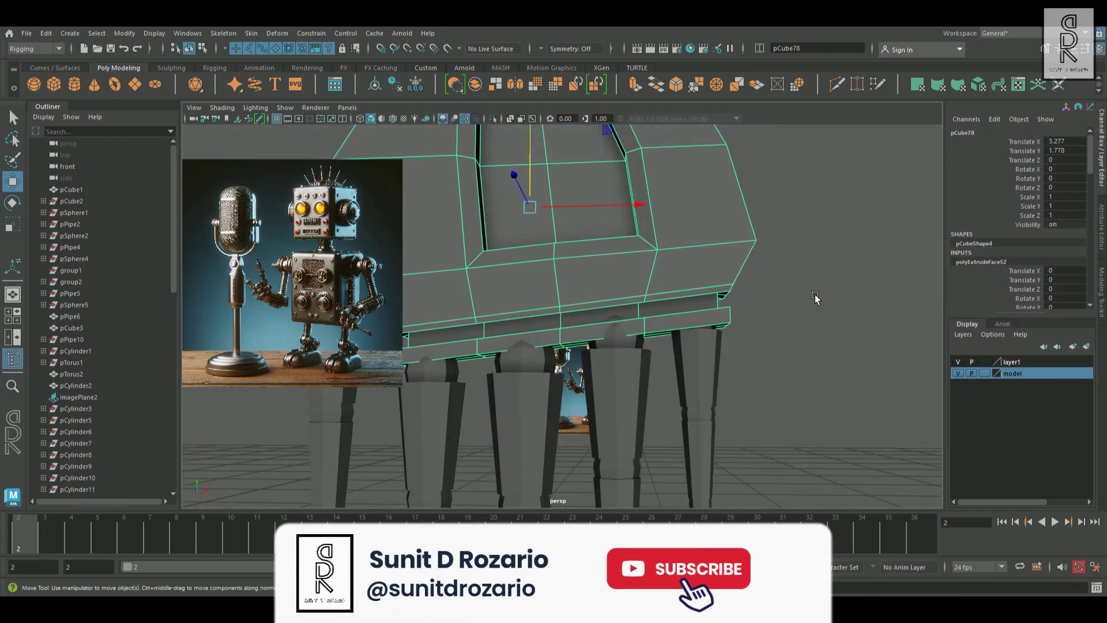
# Lower the individual fingers along Y so they sit just beneath the palm's new band.
pyautogui.click(820, 337)
pyautogui.keyDown('alt'); pyautogui.moveTo(820, 336); pyautogui.dragTo(672, 330); pyautogui.keyUp('alt')
pyautogui.keyDown('alt'); pyautogui.moveTo(672, 331); pyautogui.dragTo(673, 359, button='right'); pyautogui.keyUp('alt')
pyautogui.keyDown('alt'); pyautogui.moveTo(607, 358); pyautogui.dragTo(790, 373); pyautogui.keyUp('alt')
pyautogui.click(670, 345)
pyautogui.click(605, 367)
pyautogui.click(599, 346)
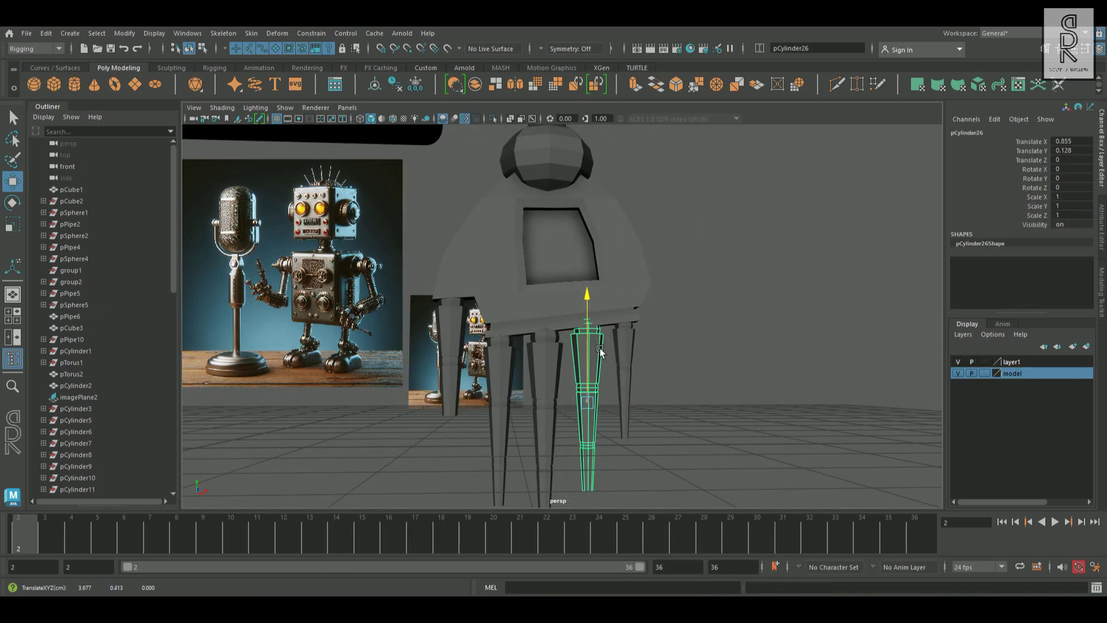
pyautogui.keyDown('alt'); pyautogui.moveTo(600, 348); pyautogui.dragTo(666, 373); pyautogui.keyUp('alt')
pyautogui.click(760, 365)
# Select the ring of faces around the palm's lower band with the Scale tool active.
pyautogui.scroll(6, 586, 361)
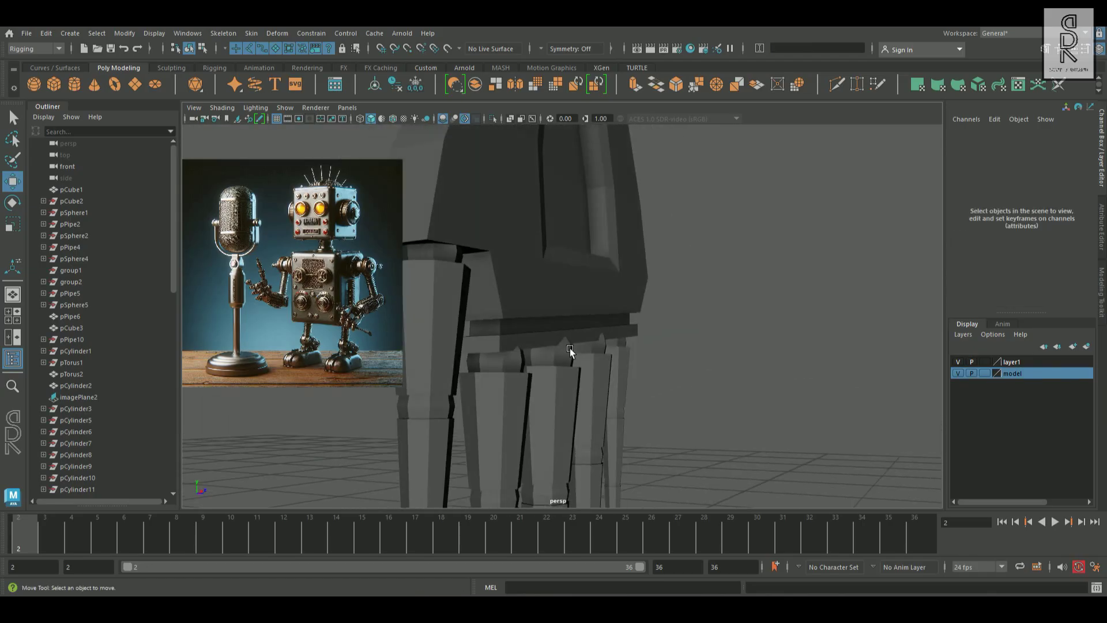
pyautogui.click(615, 352)
pyautogui.moveTo(691, 300); pyautogui.dragTo(690, 323, button='right')
pyautogui.click(523, 341)
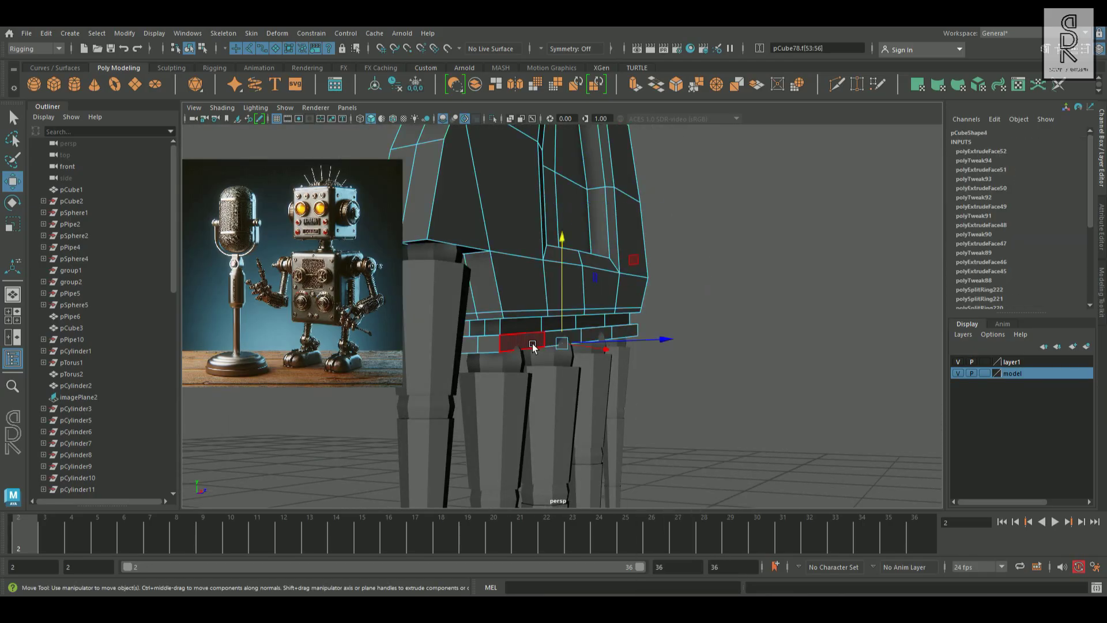
pyautogui.doubleClick(499, 350)
pyautogui.click(25, 235)
pyautogui.keyDown('alt'); pyautogui.moveTo(642, 348); pyautogui.dragTo(652, 267); pyautogui.keyUp('alt')
pyautogui.moveTo(652, 266); pyautogui.dragTo(746, 248, button='right')
pyautogui.keyDown('alt'); pyautogui.moveTo(745, 248); pyautogui.dragTo(564, 309); pyautogui.keyUp('alt')
# Select the palm's underside face above the thumb and extrude it downward by about 0.03 cm.
pyautogui.click(485, 292)
pyautogui.keyDown('alt'); pyautogui.moveTo(486, 292); pyautogui.dragTo(511, 343); pyautogui.keyUp('alt')
pyautogui.moveTo(489, 282); pyautogui.dragTo(490, 305, button='right')
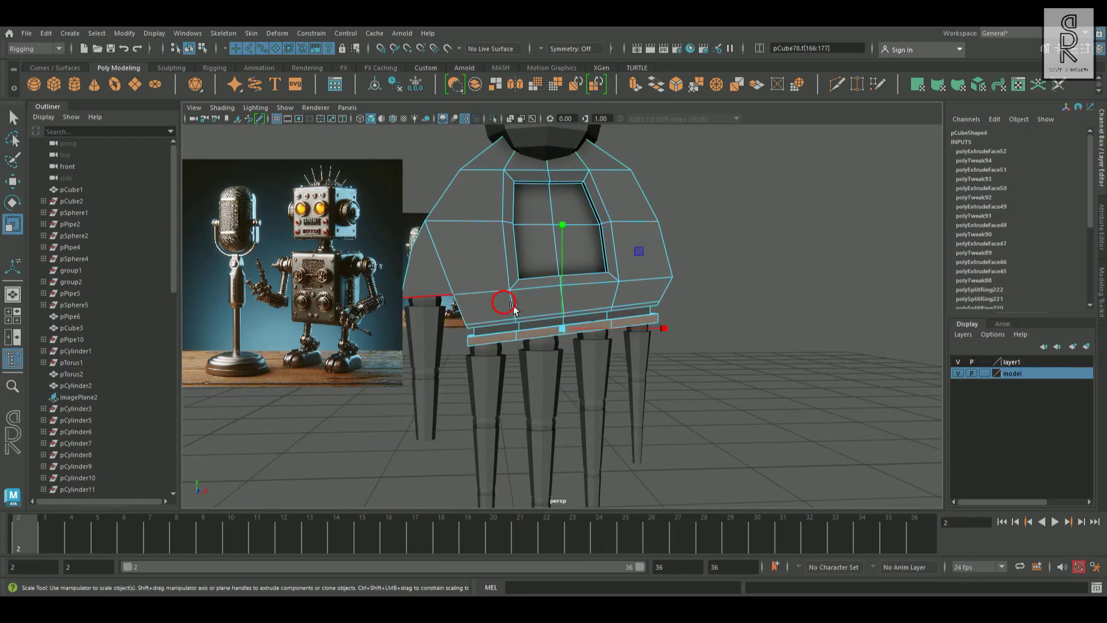
pyautogui.keyDown('alt'); pyautogui.moveTo(490, 306); pyautogui.dragTo(450, 268); pyautogui.keyUp('alt')
pyautogui.click(448, 266)
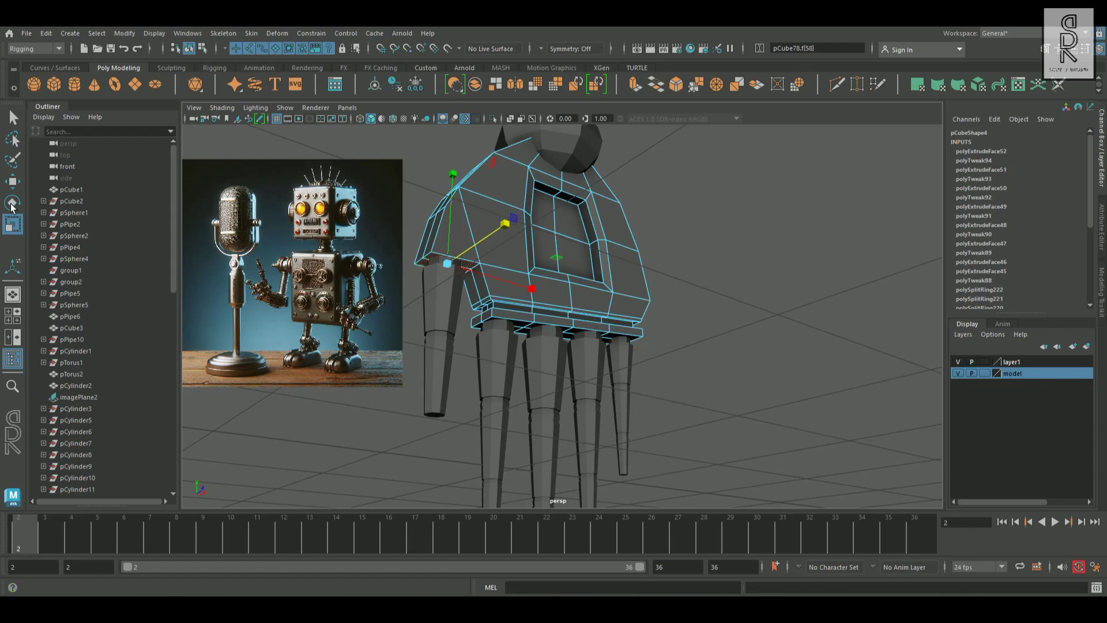
pyautogui.press('w')
pyautogui.keyDown('shift'); pyautogui.moveTo(460, 232); pyautogui.dragTo(459, 237); pyautogui.keyUp('shift')
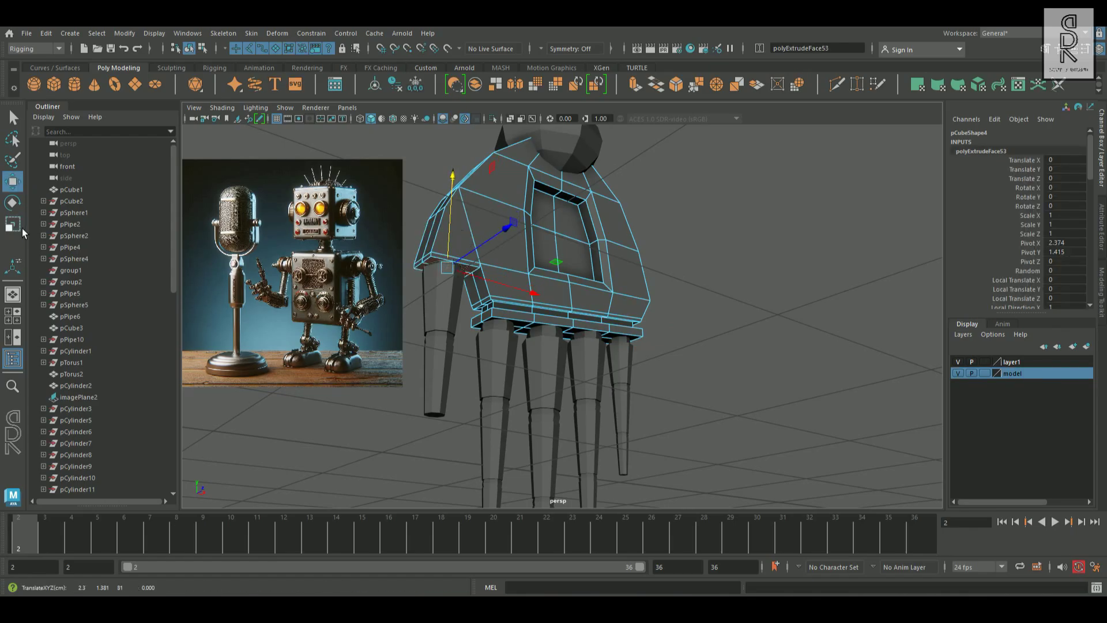
# Extrude the underside face above the thumb again and scale it inward to form an inset.
pyautogui.keyDown('alt'); pyautogui.moveTo(529, 279); pyautogui.dragTo(685, 336, button='right'); pyautogui.keyUp('alt')
pyautogui.keyDown('shift'); pyautogui.moveTo(631, 271); pyautogui.dragTo(634, 331, button='right'); pyautogui.keyUp('shift')
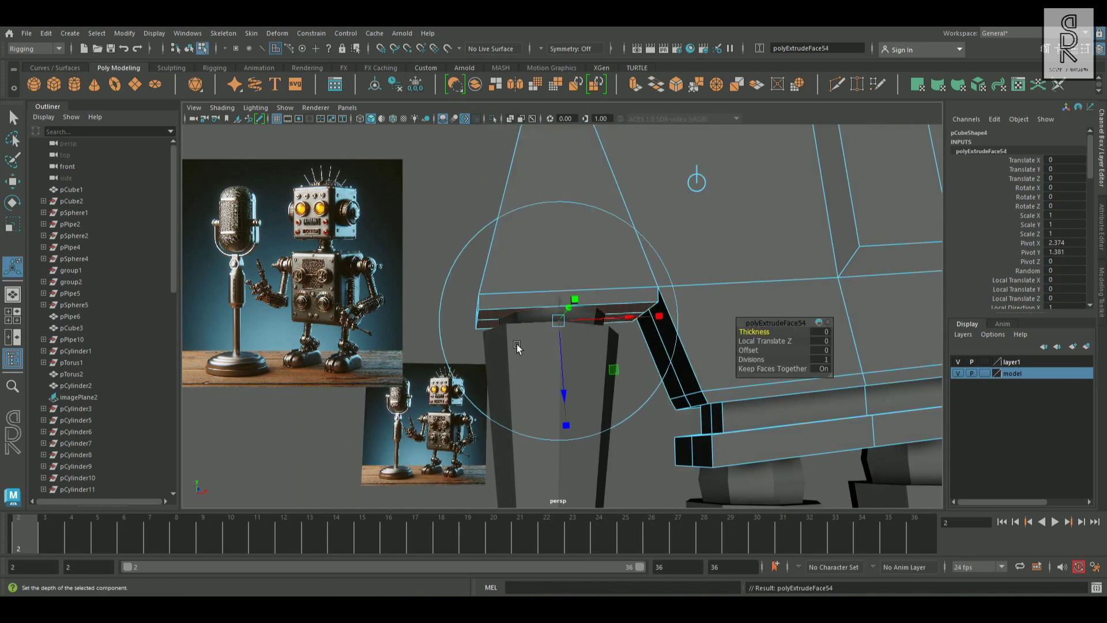
pyautogui.click(12, 225)
pyautogui.moveTo(562, 316); pyautogui.dragTo(638, 286)
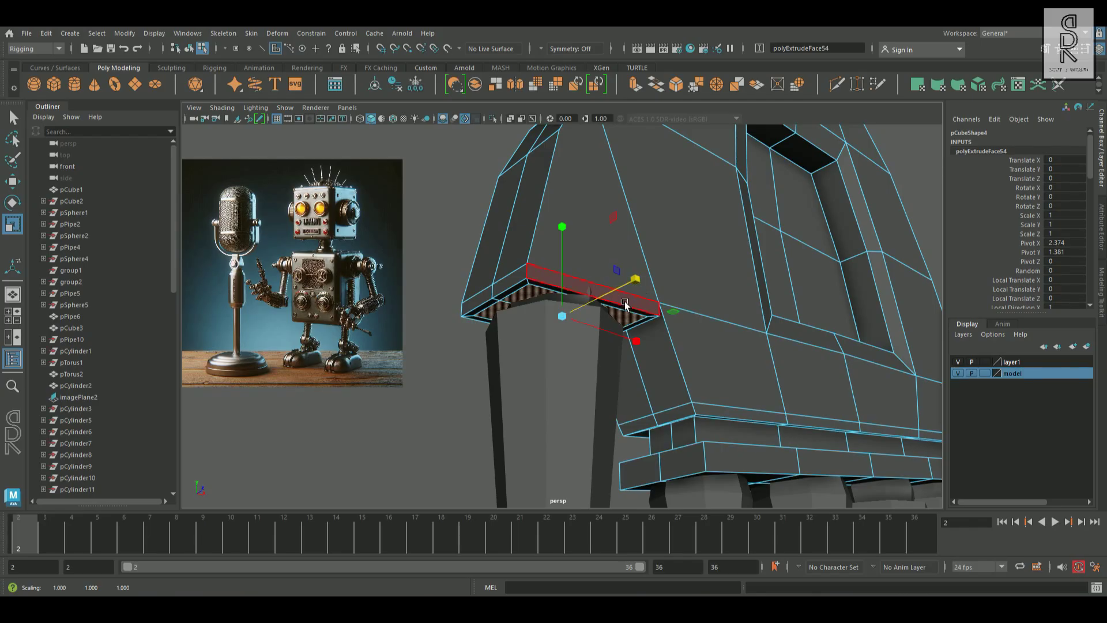
# Extrude the thumb-base inset downward as a groove and scale another extrusion outward into a lip.
pyautogui.keyDown('shift'); pyautogui.moveTo(544, 233); pyautogui.dragTo(545, 271, button='right'); pyautogui.keyUp('shift')
pyautogui.moveTo(564, 371); pyautogui.dragTo(564, 378)
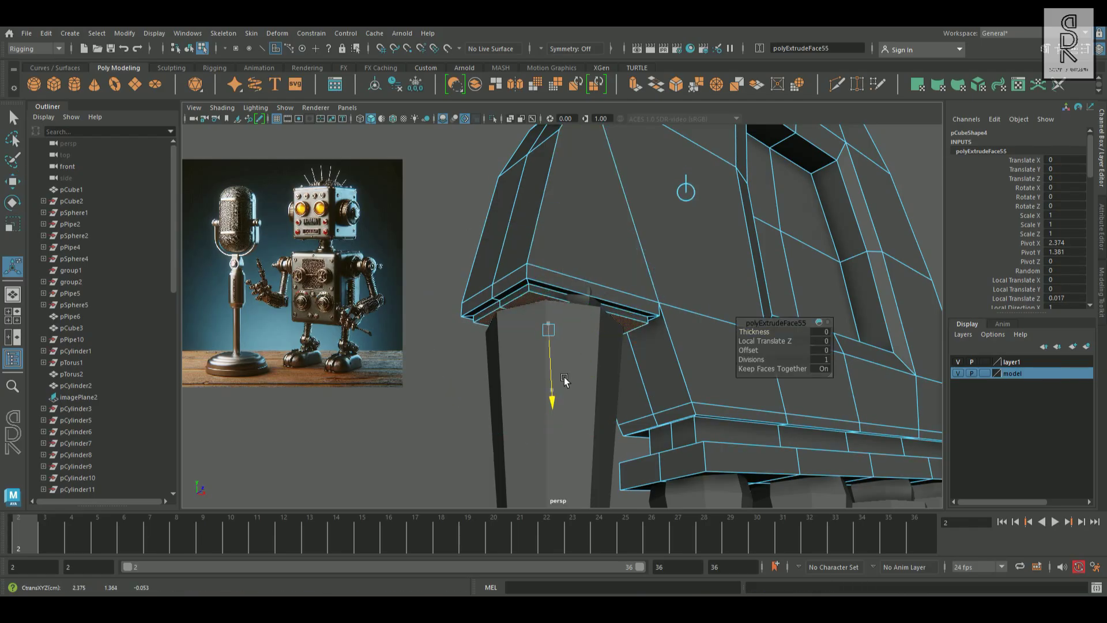
pyautogui.moveTo(559, 389); pyautogui.dragTo(559, 300)
pyautogui.keyDown('shift'); pyautogui.moveTo(558, 291); pyautogui.dragTo(556, 314, button='right'); pyautogui.keyUp('shift')
pyautogui.click(12, 226)
pyautogui.moveTo(563, 330); pyautogui.dragTo(584, 340)
# Extrude the underside of the thumb-base lip and move the new faces downward to thicken the lip.
pyautogui.keyDown('alt'); pyautogui.moveTo(628, 281); pyautogui.dragTo(602, 374); pyautogui.keyUp('alt')
pyautogui.hotkey('ctrl', 'e')
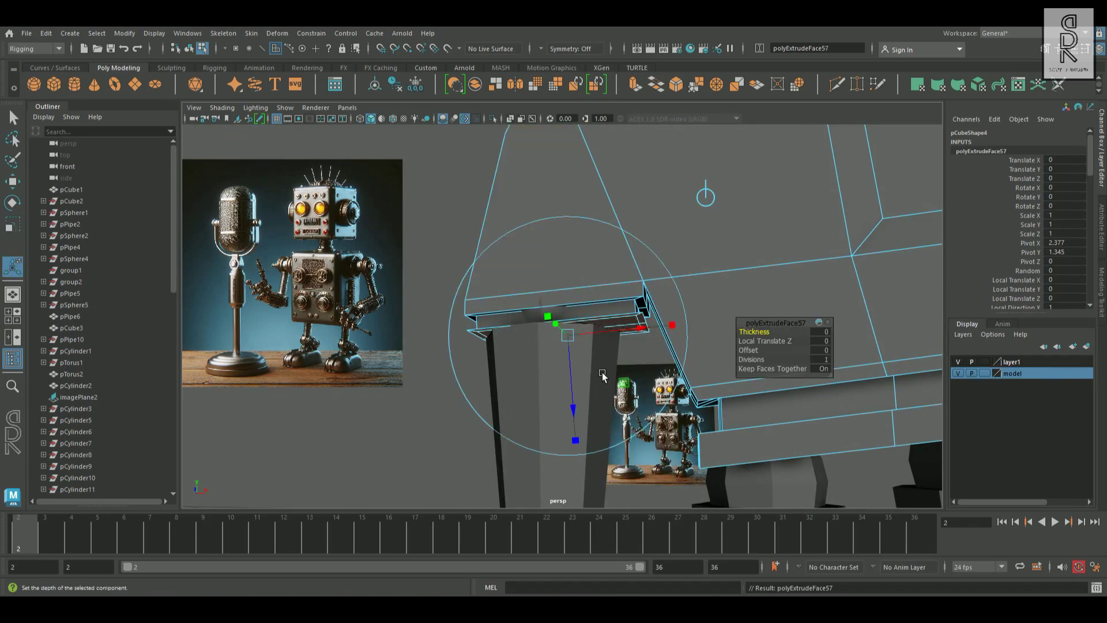
pyautogui.click(12, 182)
pyautogui.moveTo(570, 301); pyautogui.dragTo(572, 316)
# Return to object mode and move the thumb cylinder slightly down beneath its stepped base.
pyautogui.keyDown('alt'); pyautogui.moveTo(630, 339); pyautogui.dragTo(663, 323); pyautogui.keyUp('alt')
pyautogui.scroll(-4, 663, 323)
pyautogui.moveTo(639, 267); pyautogui.dragTo(733, 247, button='right')
pyautogui.click(576, 352)
pyautogui.moveTo(576, 352)
pyautogui.mouseDown()
pyautogui.moveTo(575, 388)
pyautogui.moveTo(582, 359)
pyautogui.mouseUp()
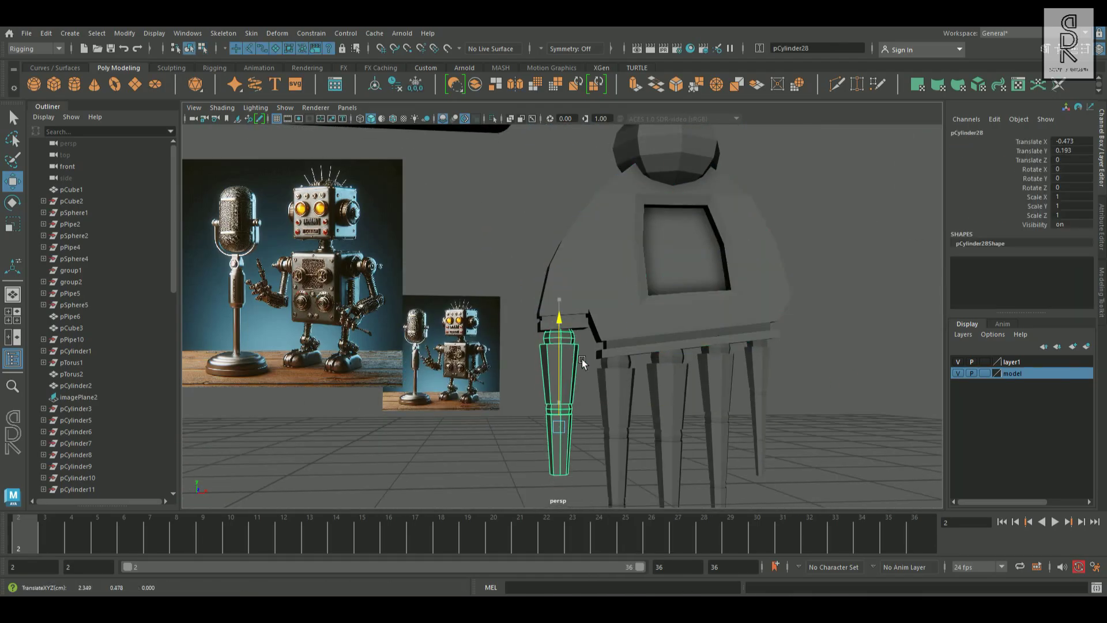
# Scale the outermost finger opposite the thumb uniformly to about 0.808 and move it to meet the palm's lower band.
pyautogui.click(864, 383)
pyautogui.keyDown('alt'); pyautogui.moveTo(864, 382); pyautogui.dragTo(724, 388); pyautogui.keyUp('alt')
pyautogui.click(697, 388)
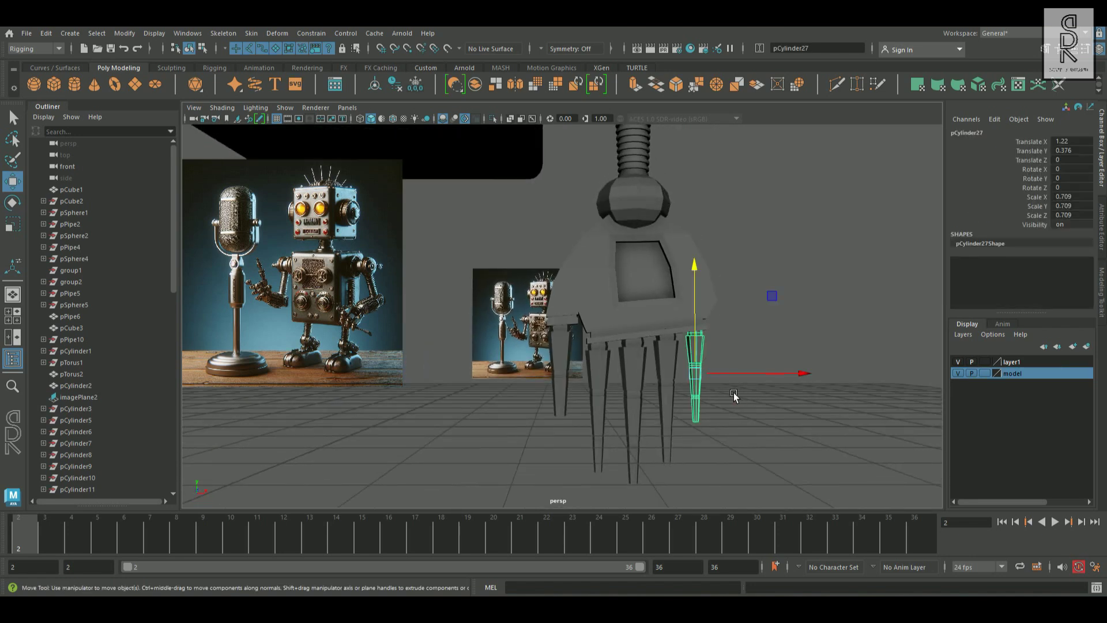
pyautogui.press('r')
pyautogui.moveTo(707, 377); pyautogui.dragTo(714, 377)
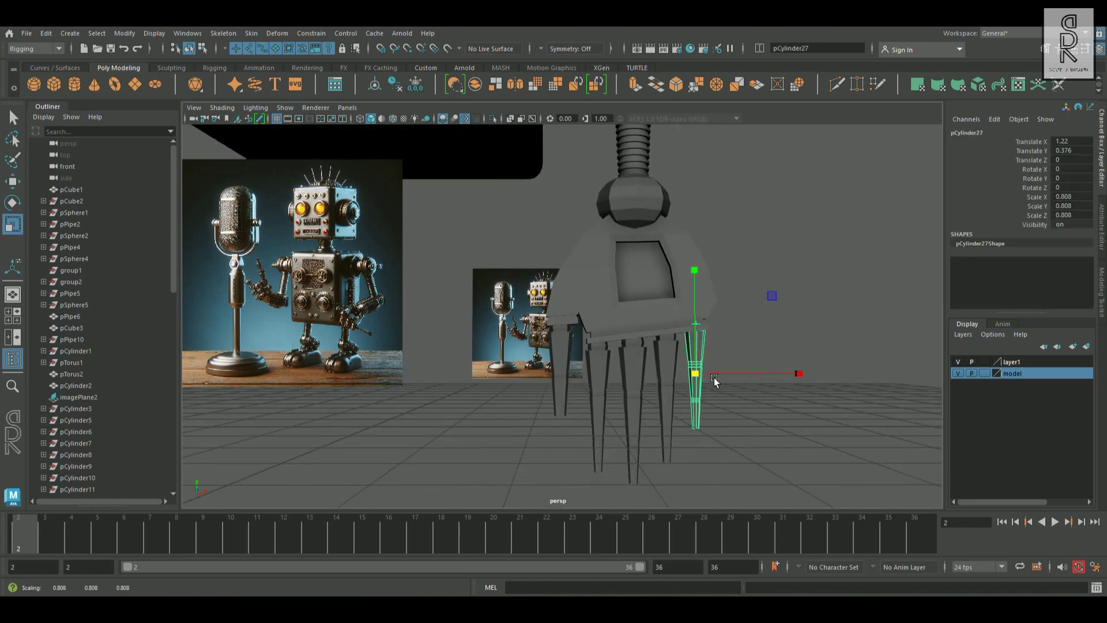
pyautogui.click(12, 181)
pyautogui.moveTo(702, 319)
pyautogui.mouseDown()
pyautogui.moveTo(704, 329)
pyautogui.moveTo(706, 321)
pyautogui.mouseUp()
# Select the palm together with the fingers and move them down to leave a gap below the wrist ball.
pyautogui.click(850, 382)
pyautogui.keyDown('alt'); pyautogui.moveTo(850, 382); pyautogui.dragTo(686, 327); pyautogui.keyUp('alt')
pyautogui.click(686, 327)
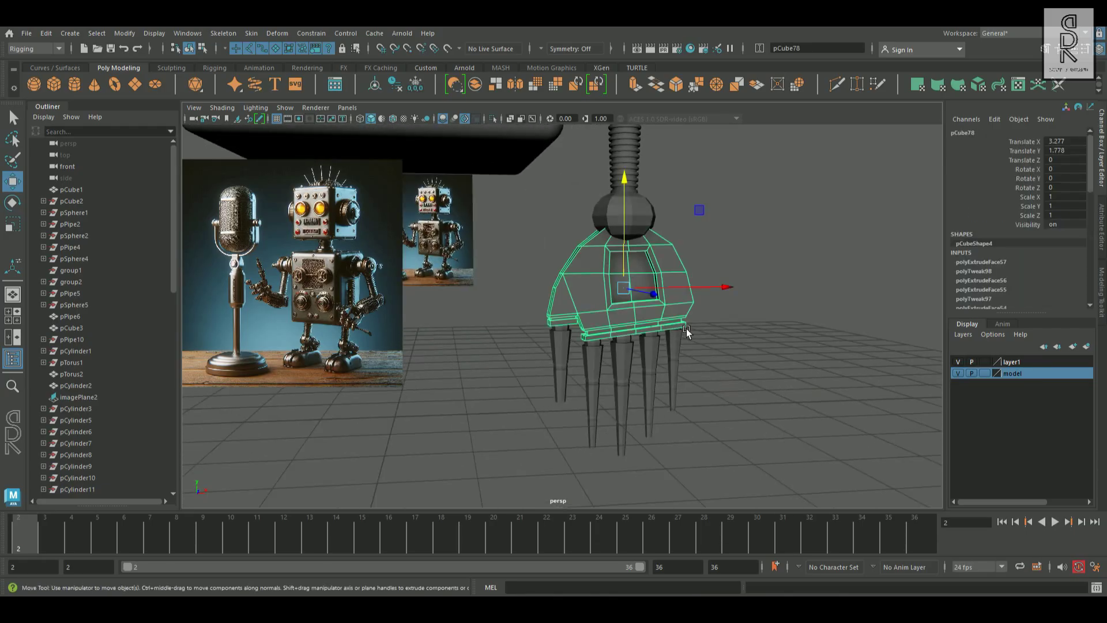
pyautogui.click(837, 326)
pyautogui.keyDown('alt'); pyautogui.moveTo(805, 348); pyautogui.dragTo(634, 227); pyautogui.keyUp('alt')
pyautogui.click(634, 227)
pyautogui.click(766, 313)
pyautogui.keyDown('alt'); pyautogui.moveTo(781, 303); pyautogui.dragTo(663, 323); pyautogui.keyUp('alt')
pyautogui.click(700, 286)
pyautogui.moveTo(525, 270); pyautogui.dragTo(634, 461)
pyautogui.moveTo(640, 290); pyautogui.dragTo(634, 311)
# Select the palm's top faces, extrude them and scale the extrusion inward to form an inset below the wrist ball.
pyautogui.scroll(5, 634, 311)
pyautogui.moveTo(672, 255); pyautogui.dragTo(674, 286, button='right')
pyautogui.keyDown('alt'); pyautogui.moveTo(674, 287); pyautogui.dragTo(611, 222); pyautogui.keyUp('alt')
pyautogui.click(644, 247)
pyautogui.keyDown('alt'); pyautogui.moveTo(709, 271); pyautogui.dragTo(715, 241); pyautogui.keyUp('alt')
pyautogui.press('f')
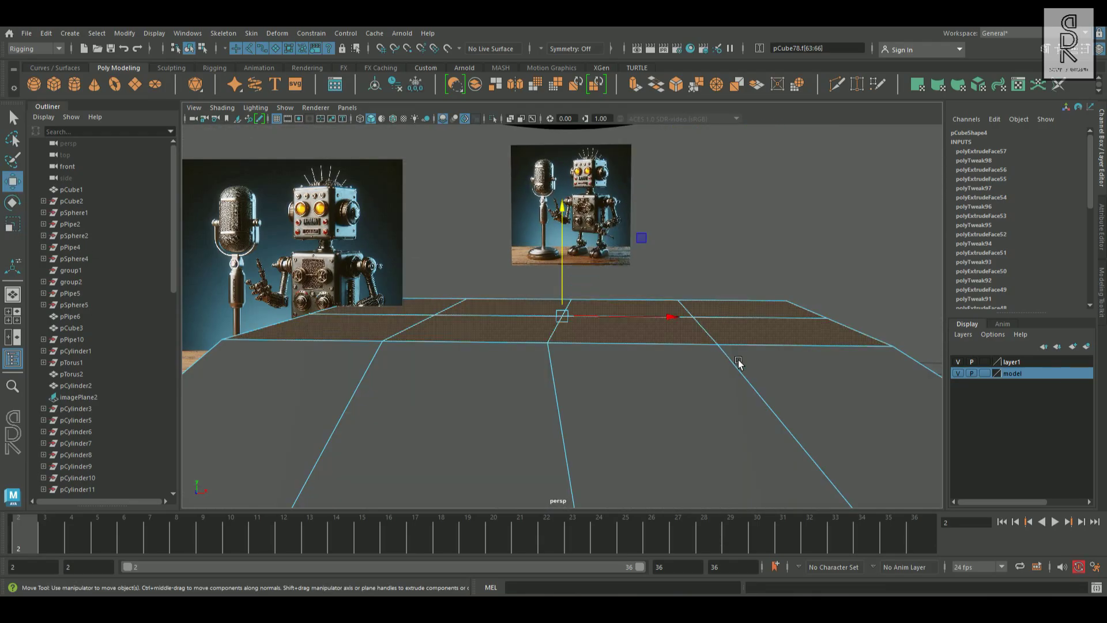
pyautogui.keyDown('alt'); pyautogui.moveTo(731, 363); pyautogui.dragTo(734, 288); pyautogui.keyUp('alt')
pyautogui.hotkey('ctrl', 'e')
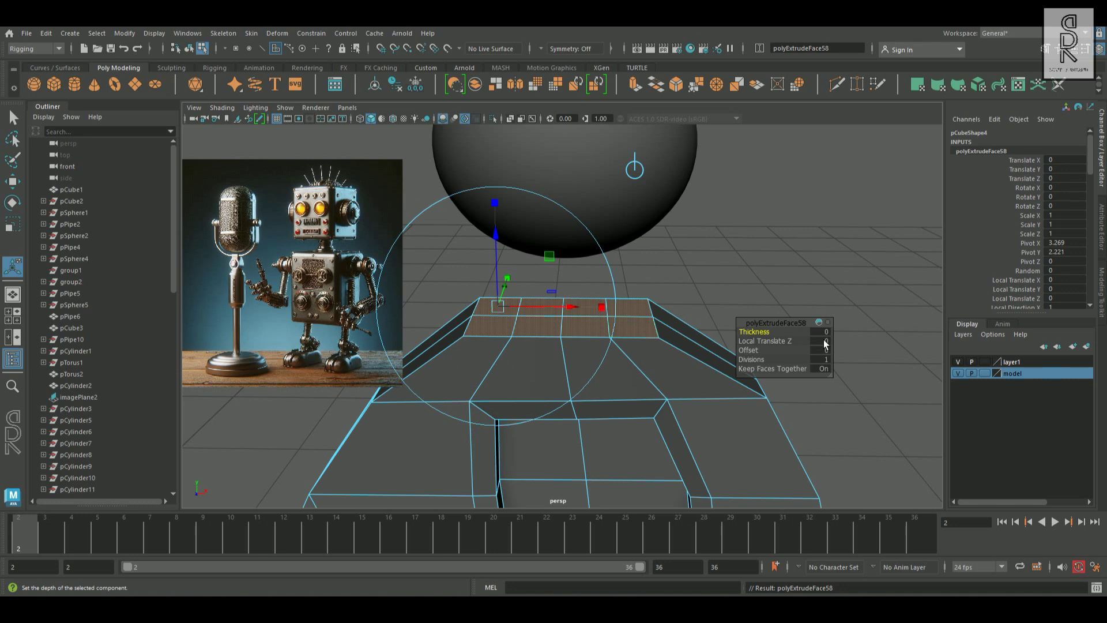
pyautogui.moveTo(773, 350); pyautogui.dragTo(773, 343, button='middle')
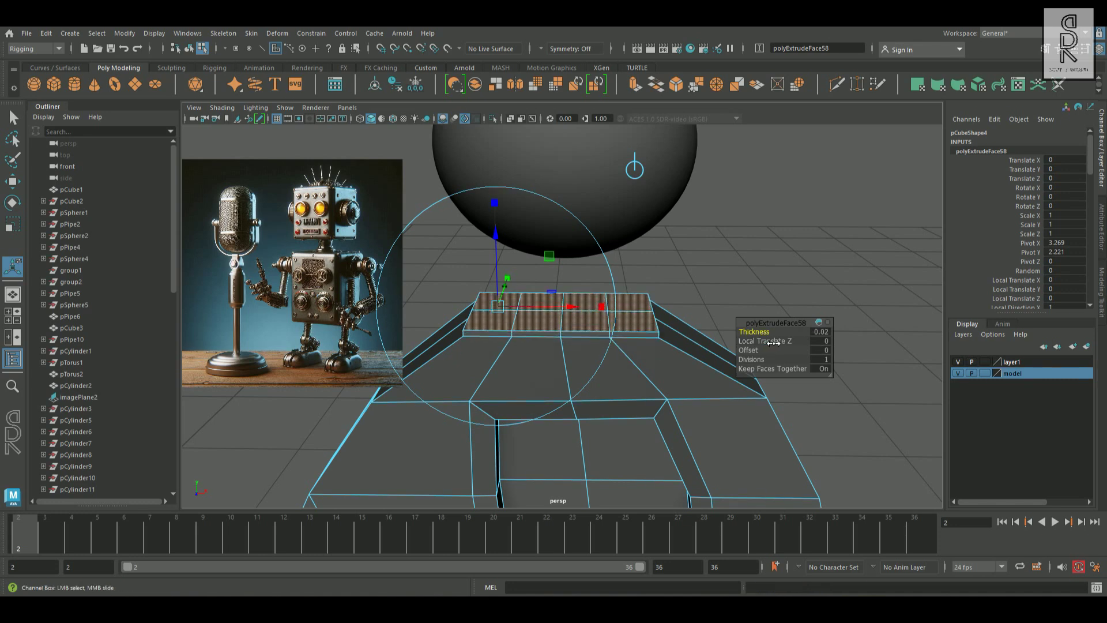
pyautogui.hotkey('ctrl', 'z')
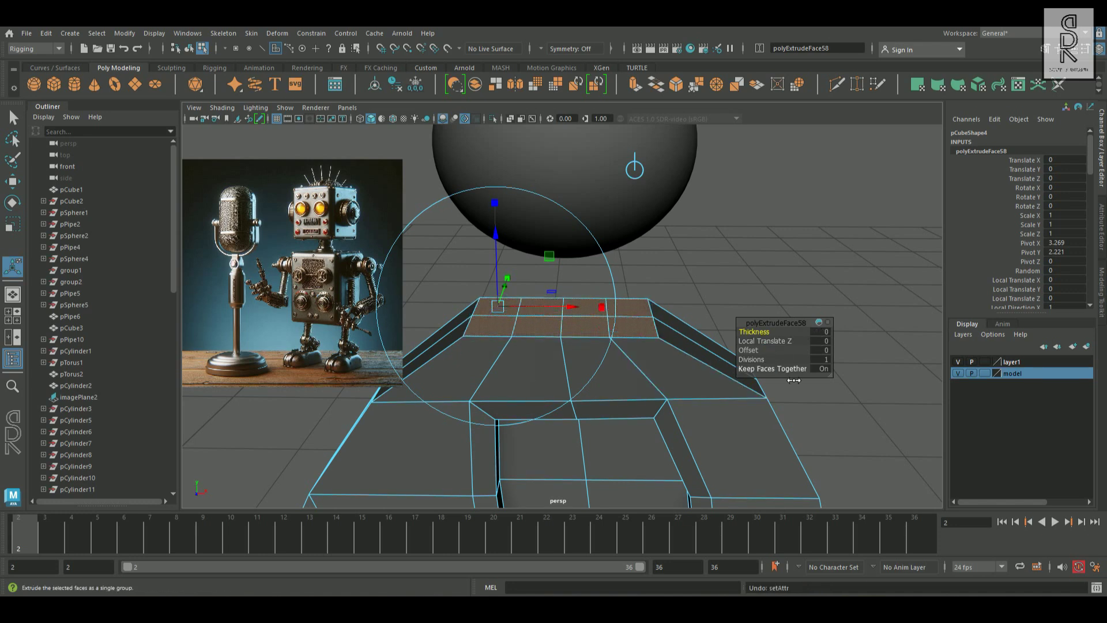
pyautogui.click(13, 225)
pyautogui.keyDown('alt'); pyautogui.moveTo(569, 323); pyautogui.dragTo(662, 333); pyautogui.keyUp('alt')
# Extrude the wrist inset upward as a short groove, then build a wider collar tier above it with an inset top.
pyautogui.press('w')
pyautogui.keyDown('shift'); pyautogui.moveTo(576, 271); pyautogui.dragTo(577, 260); pyautogui.keyUp('shift')
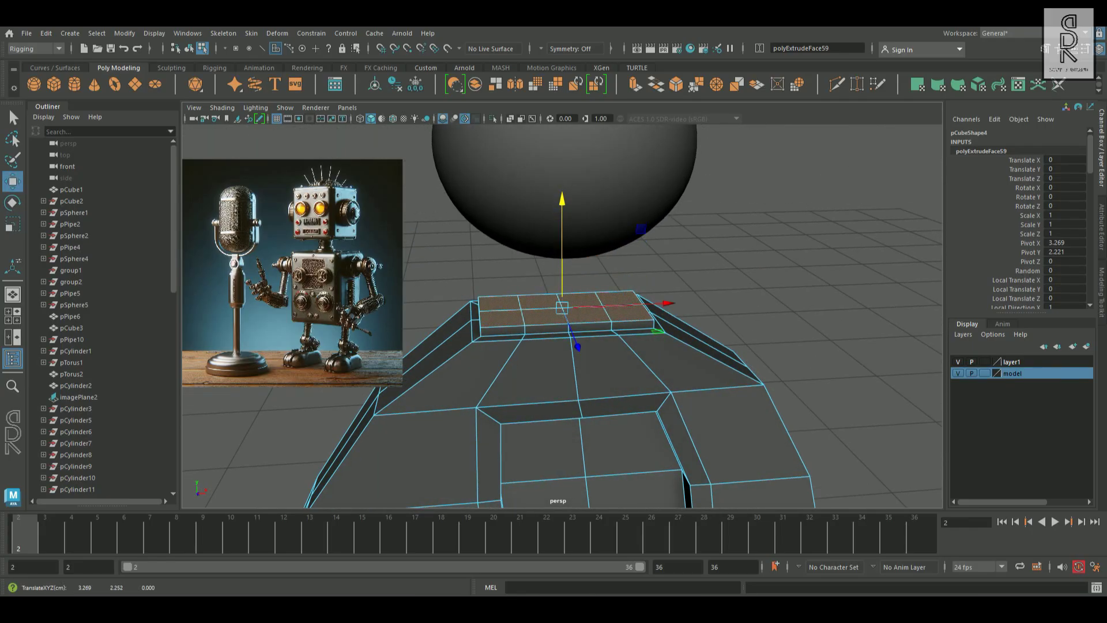
pyautogui.click(13, 225)
pyautogui.keyDown('shift'); pyautogui.moveTo(562, 308); pyautogui.dragTo(575, 248); pyautogui.keyUp('shift')
pyautogui.press('w')
pyautogui.press('r')
pyautogui.keyDown('alt'); pyautogui.moveTo(565, 346); pyautogui.dragTo(551, 292); pyautogui.keyUp('alt')
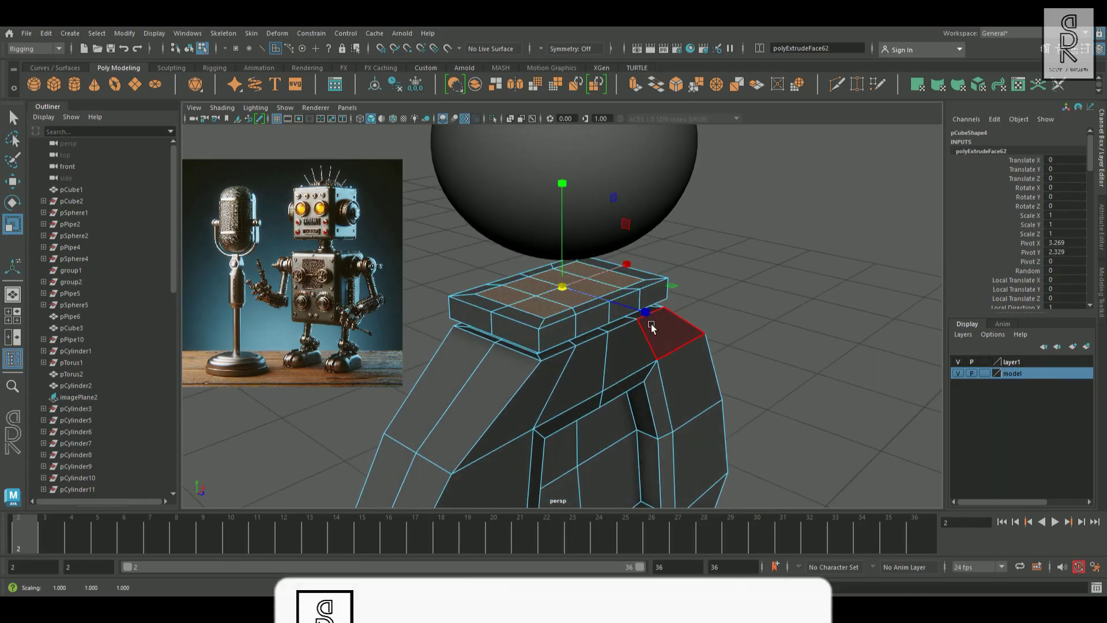
# Extrude the collar's inset top faces upward into a narrower second tier and inset its top.
pyautogui.keyDown('alt'); pyautogui.moveTo(698, 307); pyautogui.dragTo(557, 323); pyautogui.keyUp('alt')
pyautogui.press('w')
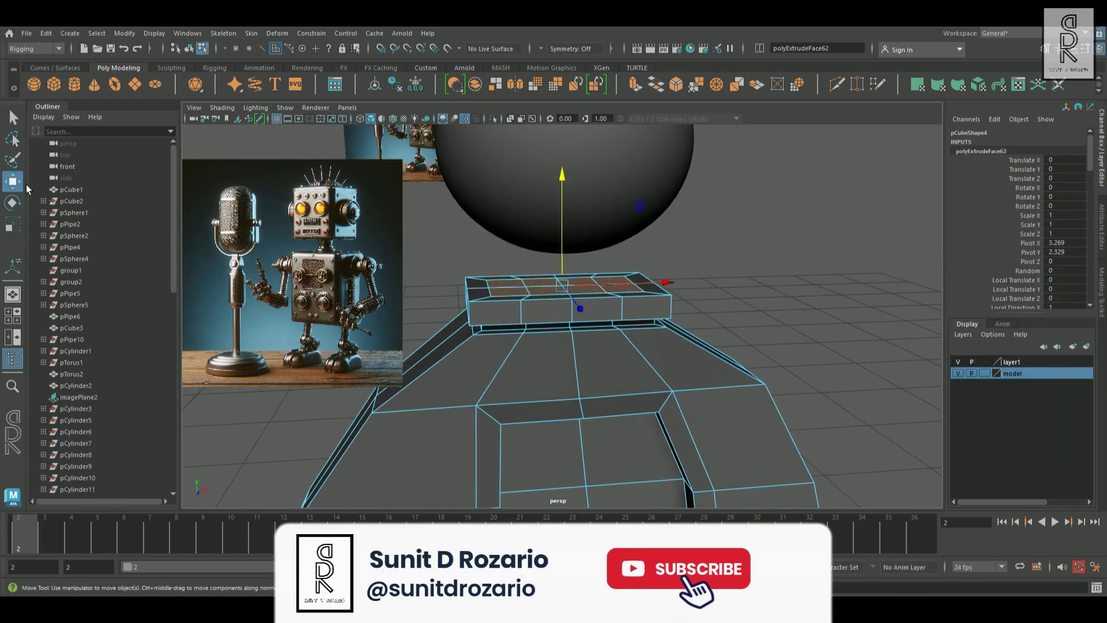
pyautogui.moveTo(562, 256)
pyautogui.keyDown('shift'); pyautogui.mouseDown()
pyautogui.moveTo(574, 241)
pyautogui.moveTo(604, 245)
pyautogui.moveTo(579, 277)
pyautogui.moveTo(557, 268)
pyautogui.mouseUp(); pyautogui.keyUp('shift')
pyautogui.press('r')
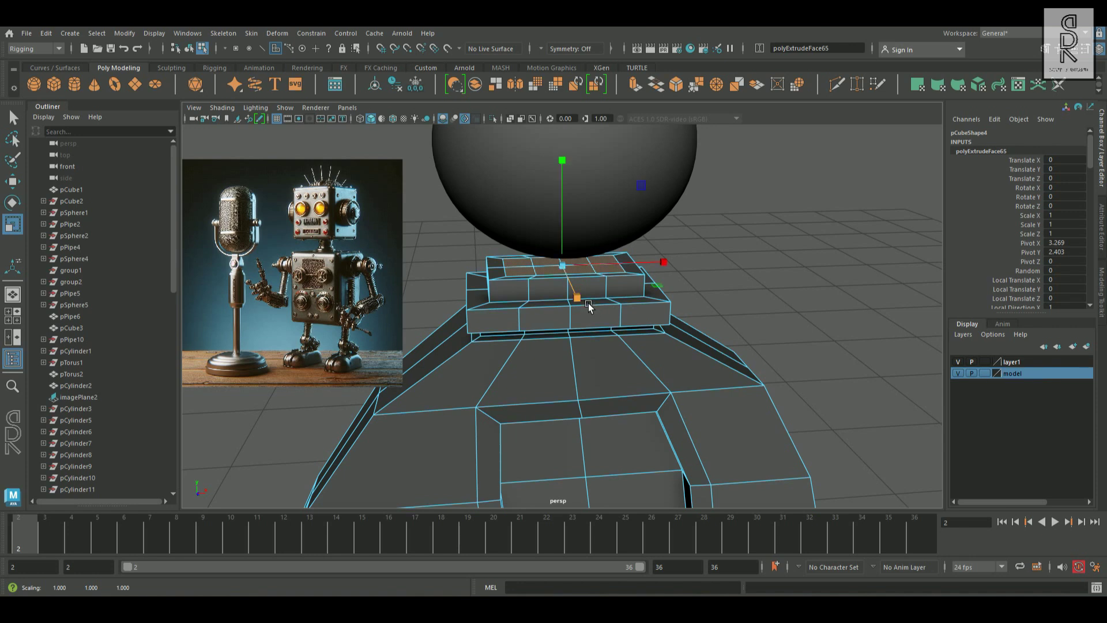
pyautogui.hotkey('ctrl', 'z')
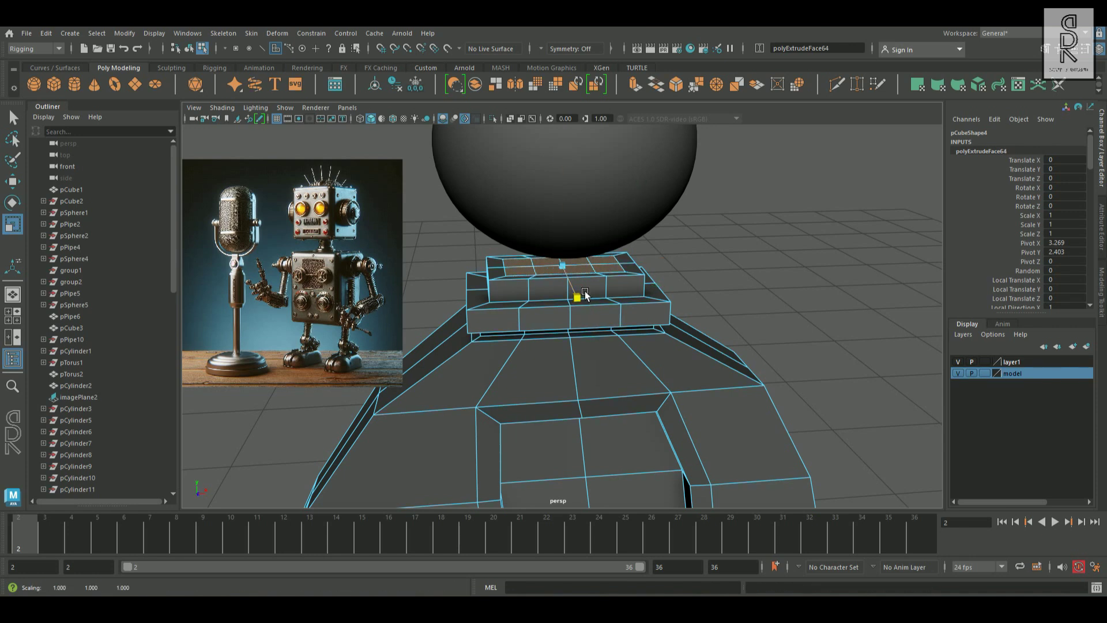
# Extrude the second tier's inset faces upward as a neck reaching into the wrist ball.
pyautogui.click(13, 182)
pyautogui.keyDown('shift'); pyautogui.moveTo(565, 230); pyautogui.dragTo(669, 300); pyautogui.keyUp('shift')
pyautogui.scroll(-5, 579, 180)
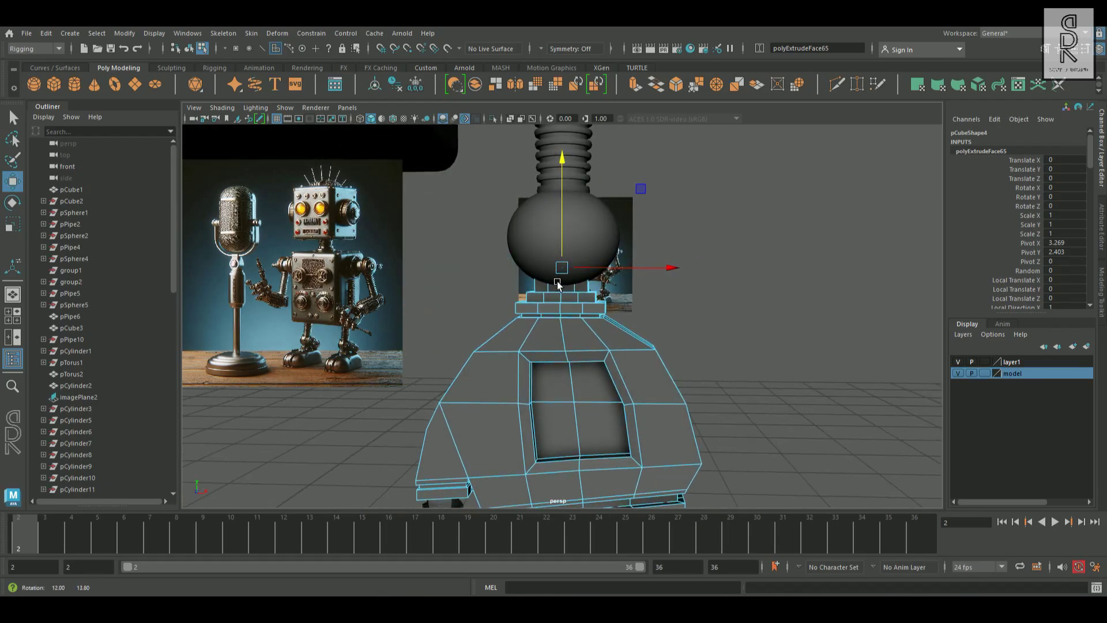
pyautogui.scroll(5, 707, 330)
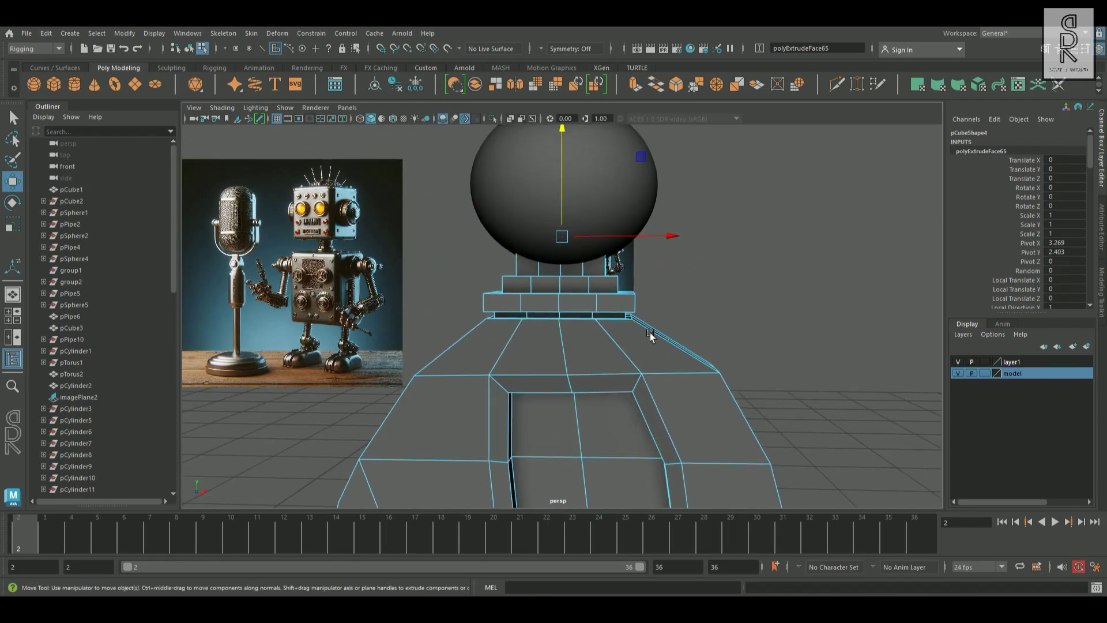
# Insert an edge loop around the middle of the lower collar tier and scale it outward.
pyautogui.keyDown('alt'); pyautogui.moveTo(695, 361); pyautogui.dragTo(749, 354); pyautogui.keyUp('alt')
pyautogui.click(637, 252)
pyautogui.moveTo(636, 251); pyautogui.dragTo(631, 230, button='right')
pyautogui.click(630, 234)
pyautogui.keyDown('shift'); pyautogui.moveTo(613, 274); pyautogui.dragTo(823, 308, button='right'); pyautogui.keyUp('shift')
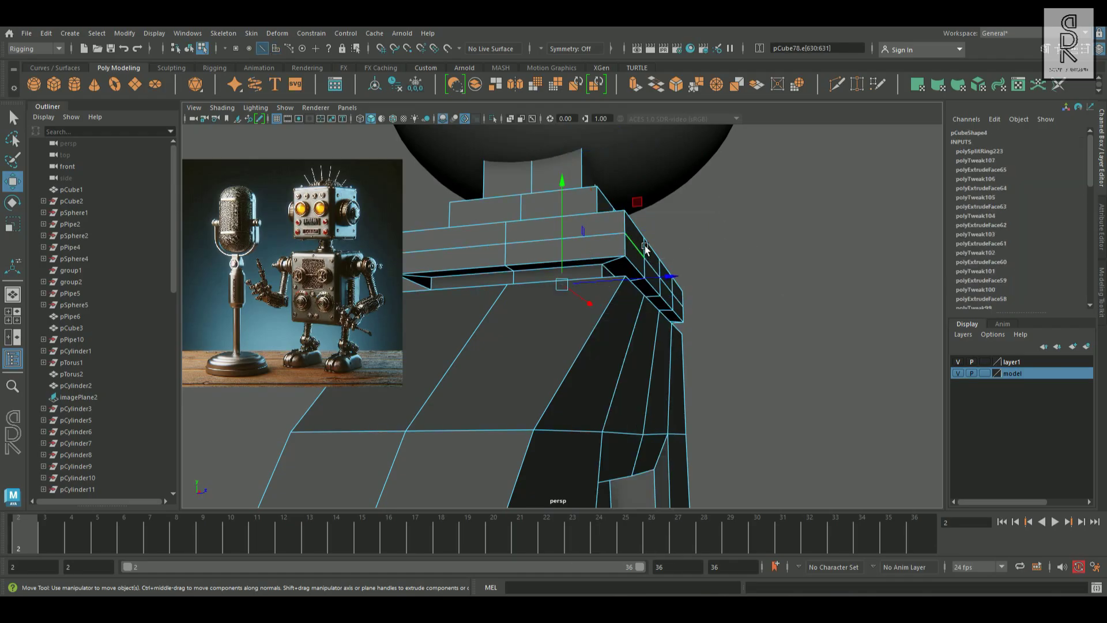
pyautogui.press('r')
pyautogui.moveTo(573, 288); pyautogui.dragTo(646, 304)
# Insert an edge loop around the second collar tier and another around the neck, scaling each loop outward.
pyautogui.click(533, 260)
pyautogui.keyDown('shift'); pyautogui.moveTo(773, 254); pyautogui.dragTo(666, 279, button='right'); pyautogui.keyUp('shift')
pyautogui.moveTo(571, 251); pyautogui.dragTo(578, 254)
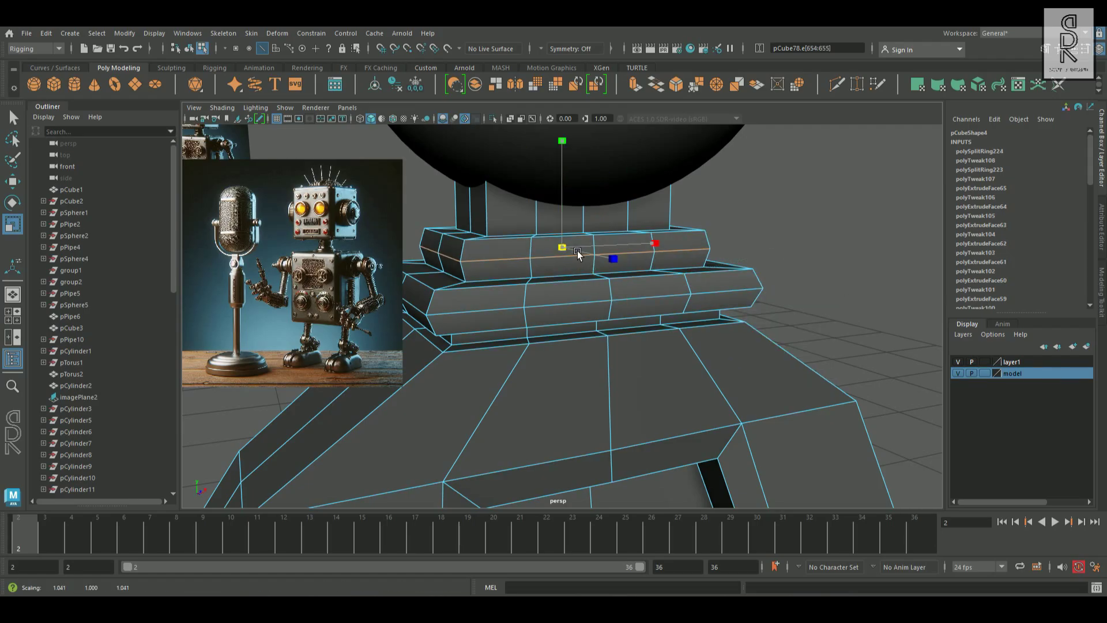
pyautogui.click(552, 217)
pyautogui.keyDown('shift'); pyautogui.moveTo(824, 236); pyautogui.dragTo(736, 254, button='right'); pyautogui.keyUp('shift')
pyautogui.moveTo(579, 188); pyautogui.dragTo(663, 311)
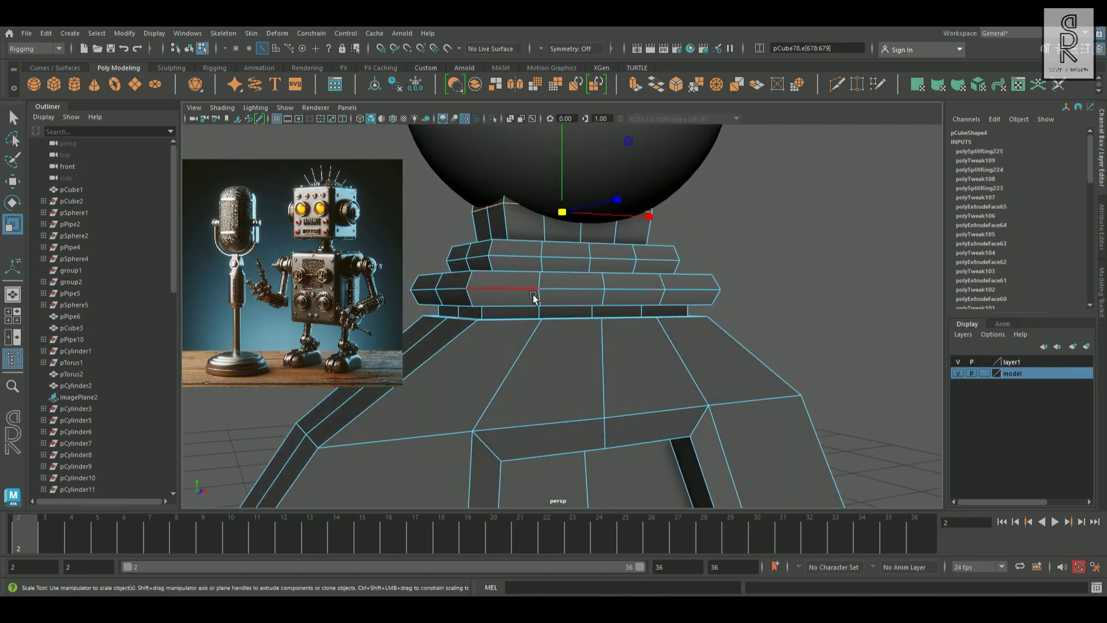
# Bevel the middle edge loops of the lower and second collar tiers to round their profiles.
pyautogui.keyDown('shift'); pyautogui.moveTo(858, 231); pyautogui.dragTo(915, 226, button='right'); pyautogui.keyUp('shift')
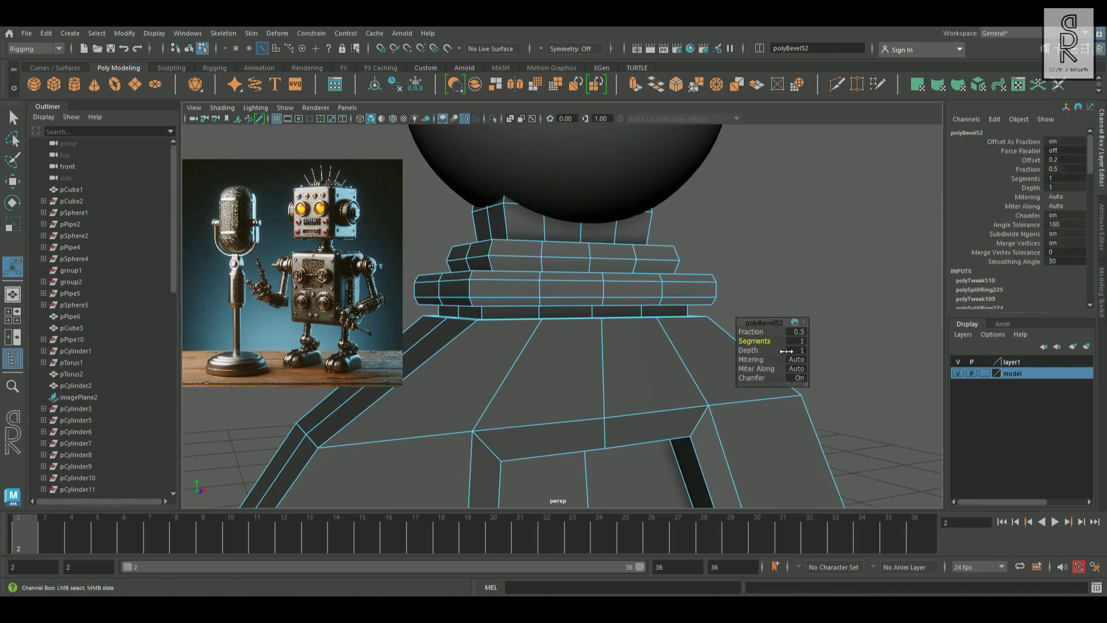
pyautogui.keyDown('alt'); pyautogui.moveTo(808, 351); pyautogui.dragTo(558, 269); pyautogui.keyUp('alt')
pyautogui.click(558, 269)
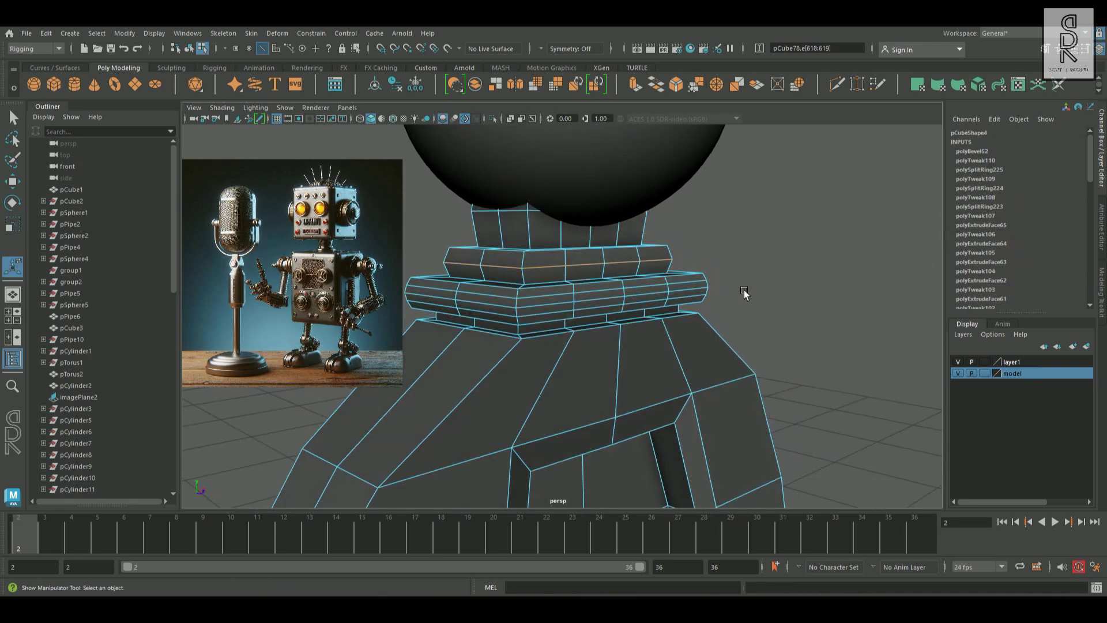
pyautogui.hotkey('ctrl', 'b')
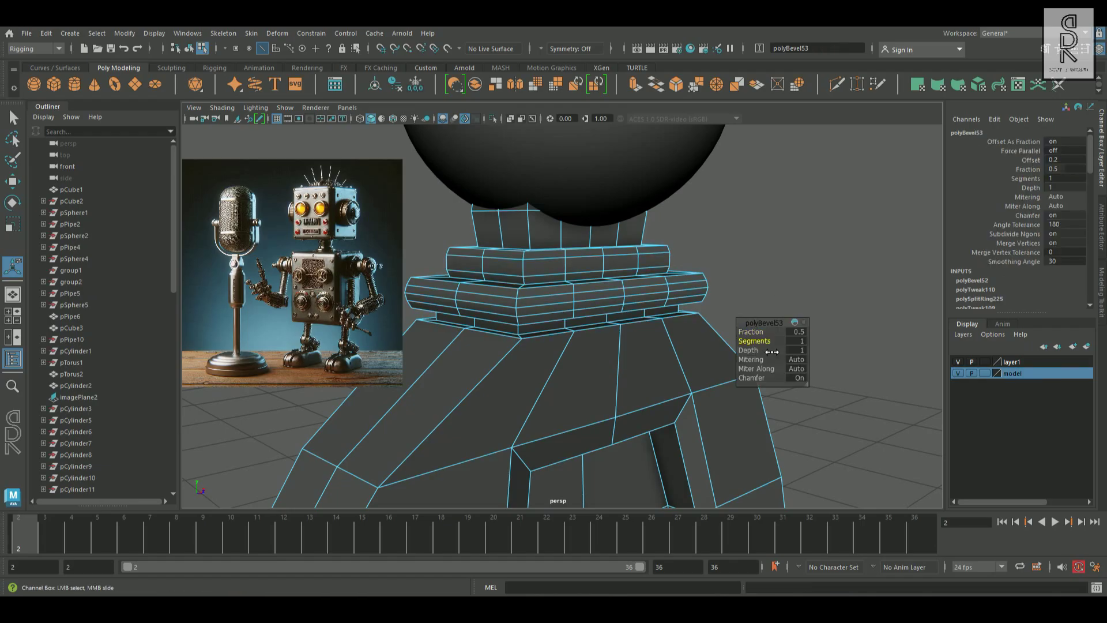
pyautogui.keyDown('alt'); pyautogui.moveTo(691, 297); pyautogui.dragTo(565, 190); pyautogui.keyUp('alt')
# Insert another edge loop around the neck below the wrist ball and scale it slightly outward.
pyautogui.click(504, 225)
pyautogui.keyDown('ctrl'); pyautogui.moveTo(743, 272); pyautogui.dragTo(860, 288, button='right'); pyautogui.keyUp('ctrl')
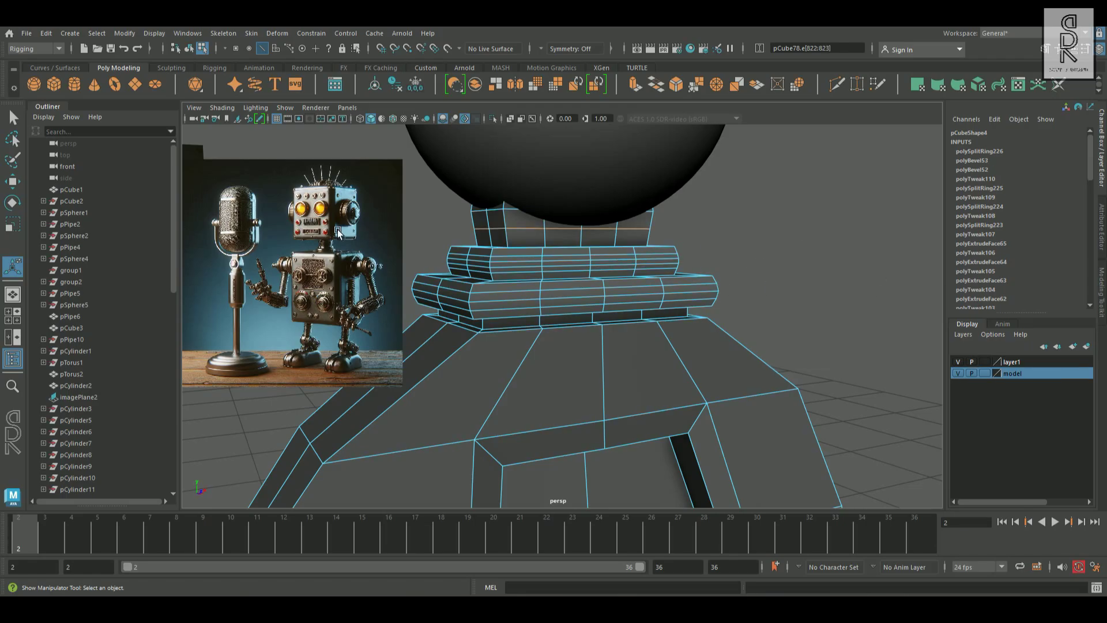
pyautogui.click(20, 232)
pyautogui.moveTo(563, 233); pyautogui.dragTo(580, 234)
# Bevel the wrist collar's edges with a fraction of 0.21 and Chamfer off.
pyautogui.keyDown('alt'); pyautogui.moveTo(634, 248); pyautogui.dragTo(717, 255); pyautogui.keyUp('alt')
pyautogui.keyDown('alt'); pyautogui.moveTo(717, 254); pyautogui.dragTo(772, 345, button='right'); pyautogui.keyUp('alt')
pyautogui.keyDown('shift'); pyautogui.moveTo(804, 238); pyautogui.dragTo(871, 225, button='right'); pyautogui.keyUp('shift')
pyautogui.moveTo(773, 341); pyautogui.dragTo(753, 350, button='middle')
pyautogui.click(799, 378)
pyautogui.keyDown('alt'); pyautogui.moveTo(593, 291); pyautogui.dragTo(463, 346); pyautogui.keyUp('alt')
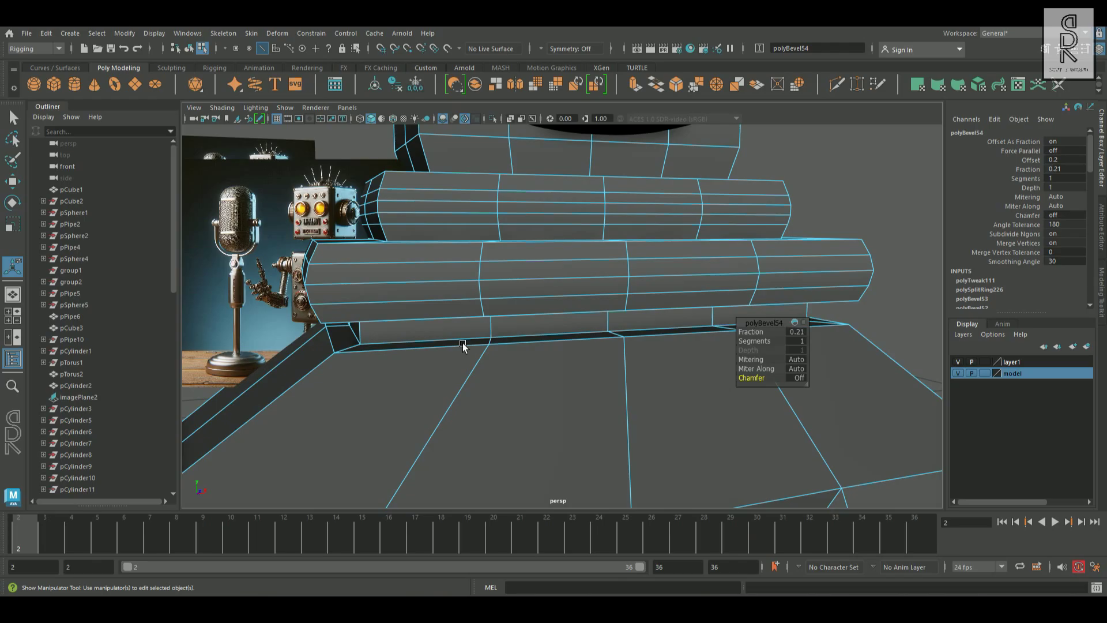
# Bevel the edge loop where the collar groove meets the palm, with Chamfer off and a fraction of 0.44.
pyautogui.click(425, 349)
pyautogui.keyDown('shift'); pyautogui.moveTo(552, 340); pyautogui.dragTo(626, 311, button='right'); pyautogui.keyUp('shift')
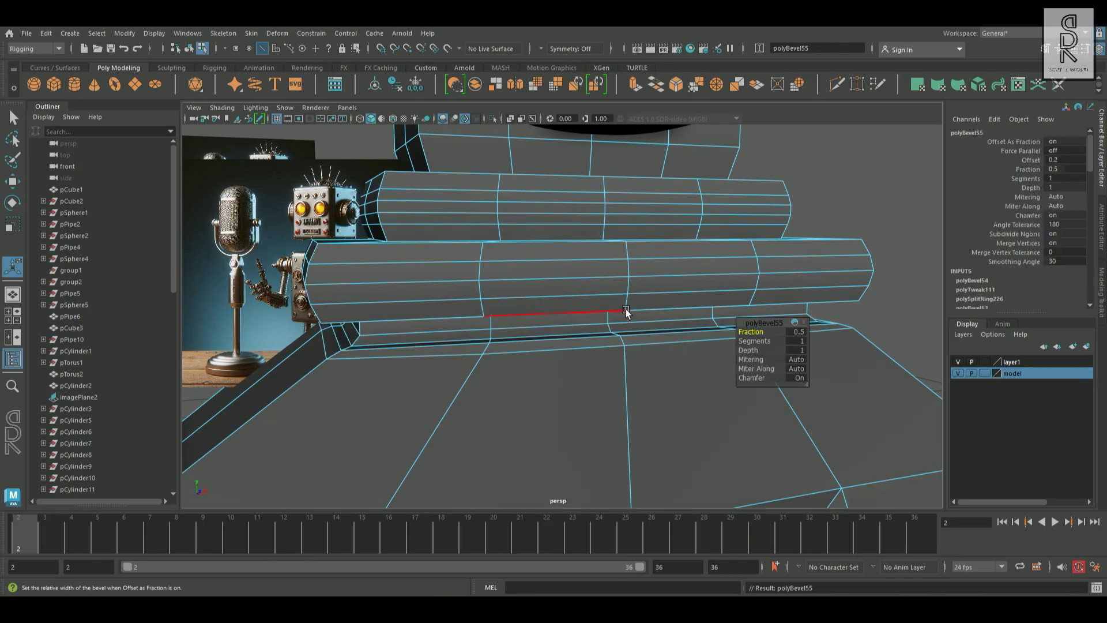
pyautogui.click(799, 378)
pyautogui.moveTo(765, 344); pyautogui.dragTo(753, 347)
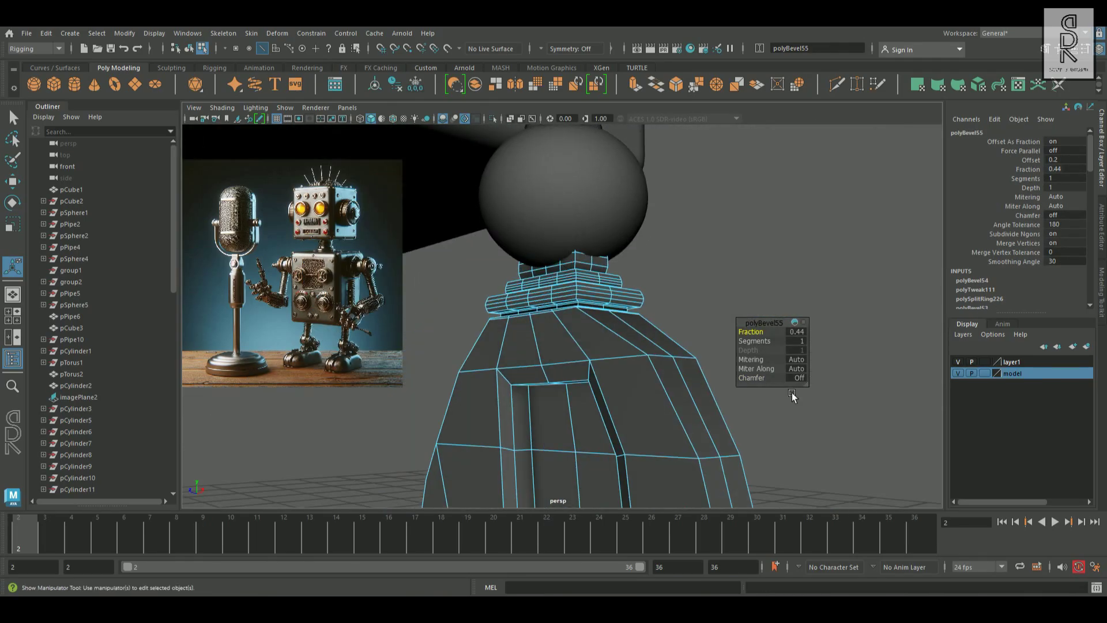
pyautogui.keyDown('alt'); pyautogui.moveTo(663, 403); pyautogui.dragTo(699, 413); pyautogui.keyUp('alt')
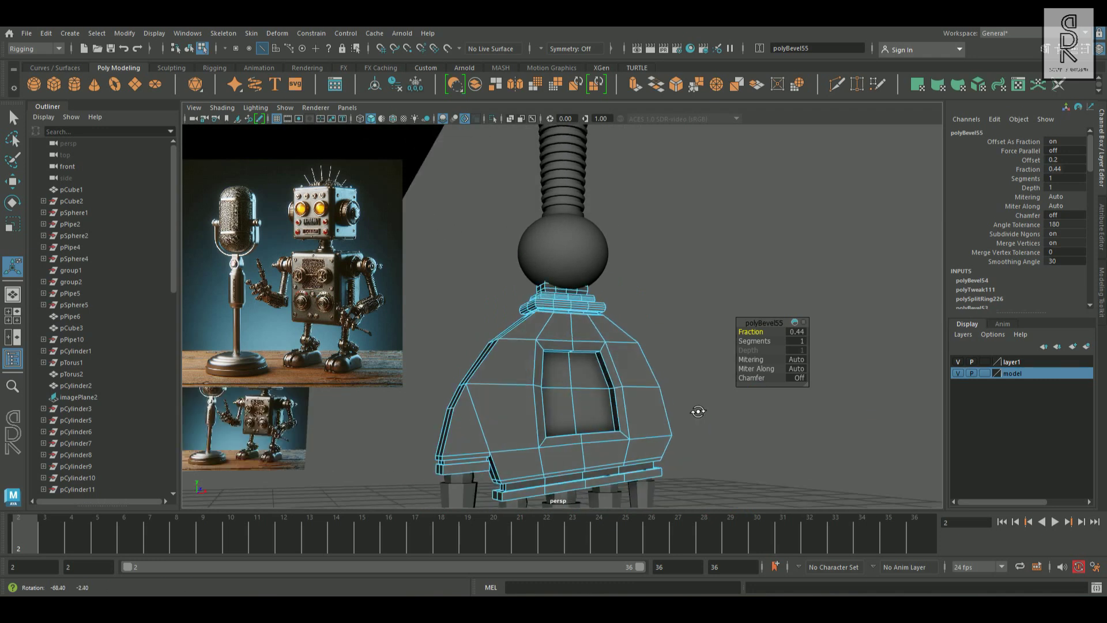
pyautogui.scroll(3, 597, 430)
pyautogui.click(564, 438)
pyautogui.press('f')
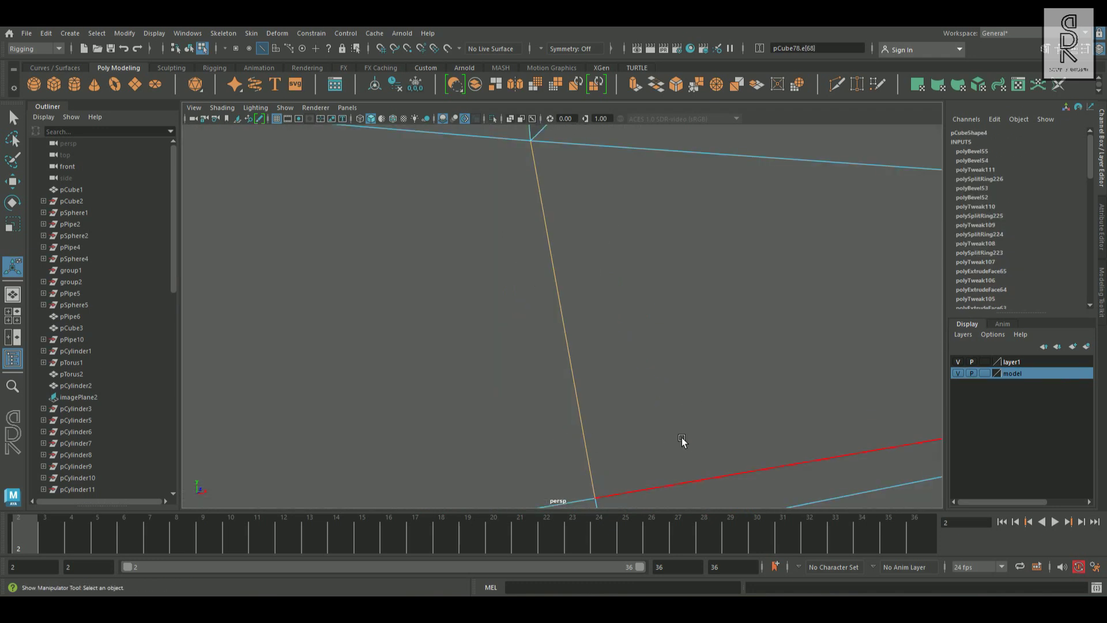
pyautogui.scroll(-5, 683, 440)
# Select the border edge loops of the stepped band above the fingers and bevel them.
pyautogui.keyDown('alt'); pyautogui.moveTo(676, 420); pyautogui.dragTo(727, 383); pyautogui.keyUp('alt')
pyautogui.scroll(5, 673, 424)
pyautogui.click(484, 317)
pyautogui.keyDown('shift'); pyautogui.click(494, 324); pyautogui.keyUp('shift')
pyautogui.keyDown('alt'); pyautogui.moveTo(494, 324); pyautogui.dragTo(501, 450); pyautogui.keyUp('alt')
pyautogui.click(486, 419)
pyautogui.keyDown('alt'); pyautogui.moveTo(584, 421); pyautogui.dragTo(629, 461); pyautogui.keyUp('alt')
pyautogui.keyDown('shift'); pyautogui.click(493, 364); pyautogui.keyUp('shift')
pyautogui.keyDown('alt'); pyautogui.moveTo(493, 364); pyautogui.dragTo(621, 356); pyautogui.keyUp('alt')
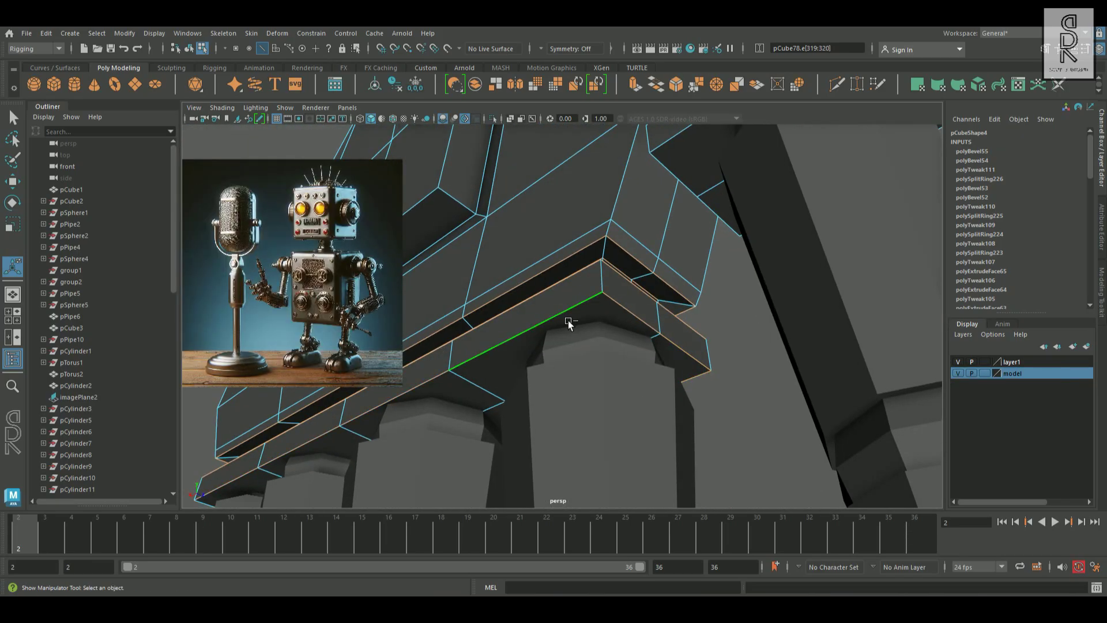
pyautogui.keyDown('alt'); pyautogui.moveTo(568, 323); pyautogui.dragTo(600, 323); pyautogui.keyUp('alt')
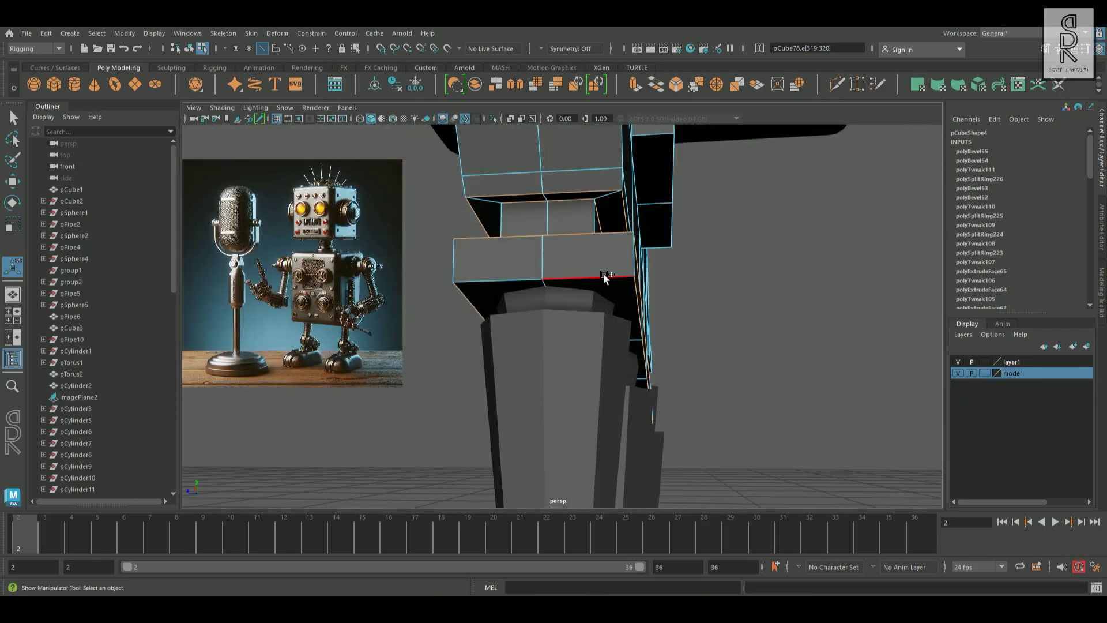
pyautogui.keyDown('shift'); pyautogui.moveTo(825, 250); pyautogui.dragTo(842, 243, button='right'); pyautogui.keyUp('shift')
pyautogui.keyDown('alt'); pyautogui.moveTo(692, 322); pyautogui.dragTo(743, 346); pyautogui.keyUp('alt')
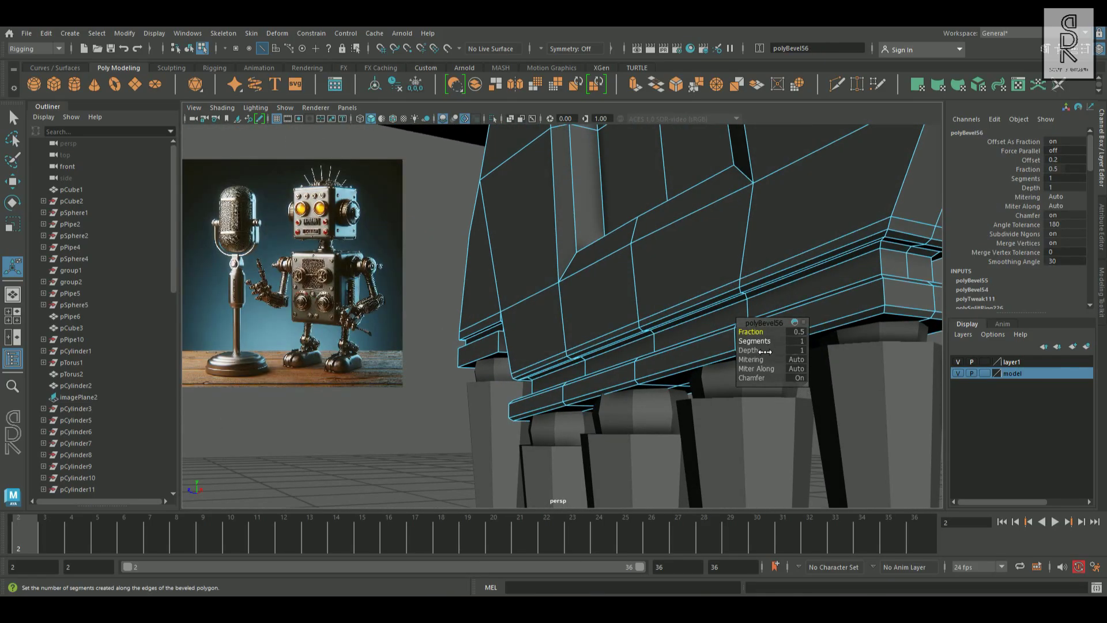
pyautogui.moveTo(754, 341); pyautogui.dragTo(745, 294)
# Select the border edge loops of the thumb base's groove and lip and bevel them.
pyautogui.click(456, 333)
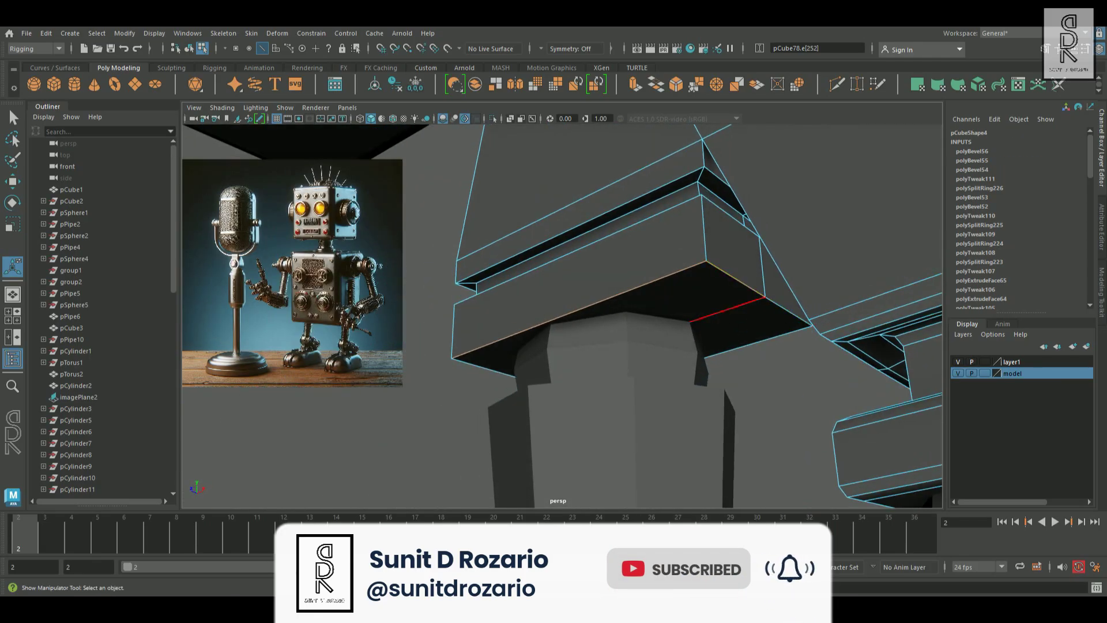
pyautogui.keyDown('shift'); pyautogui.click(793, 348); pyautogui.keyUp('shift')
pyautogui.keyDown('alt'); pyautogui.moveTo(793, 347); pyautogui.dragTo(522, 261); pyautogui.keyUp('alt')
pyautogui.hotkey('ctrl', 'z')
pyautogui.keyDown('alt'); pyautogui.moveTo(651, 377); pyautogui.dragTo(662, 400); pyautogui.keyUp('alt')
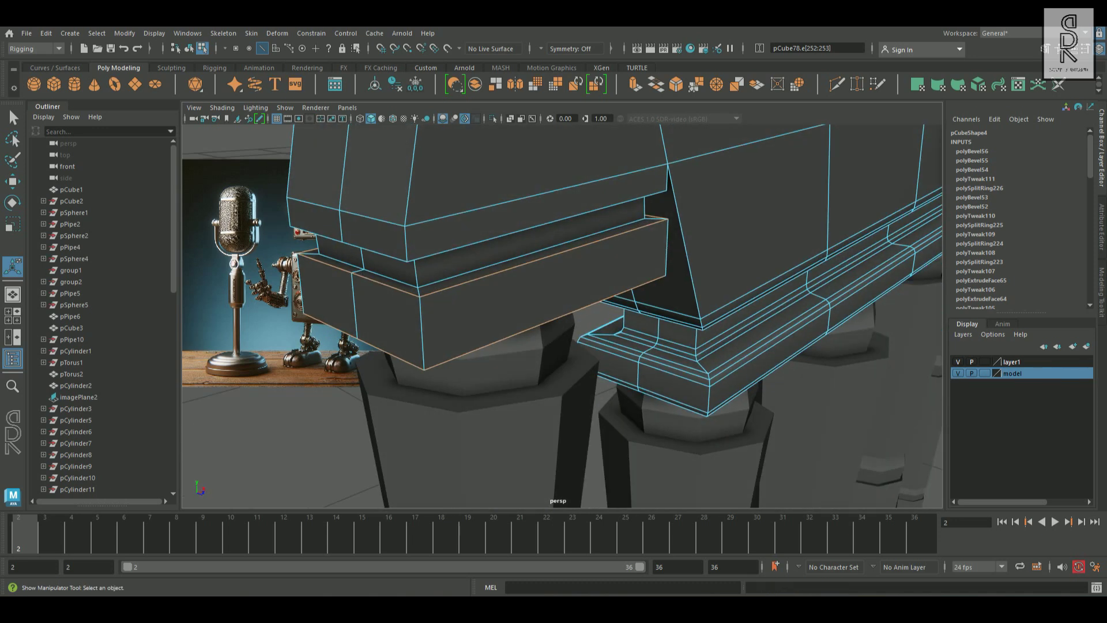
pyautogui.keyDown('alt'); pyautogui.moveTo(462, 277); pyautogui.dragTo(524, 213); pyautogui.keyUp('alt')
pyautogui.keyDown('alt'); pyautogui.moveTo(465, 174); pyautogui.dragTo(580, 257); pyautogui.keyUp('alt')
pyautogui.keyDown('shift'); pyautogui.moveTo(580, 258); pyautogui.dragTo(635, 253, button='right'); pyautogui.keyUp('shift')
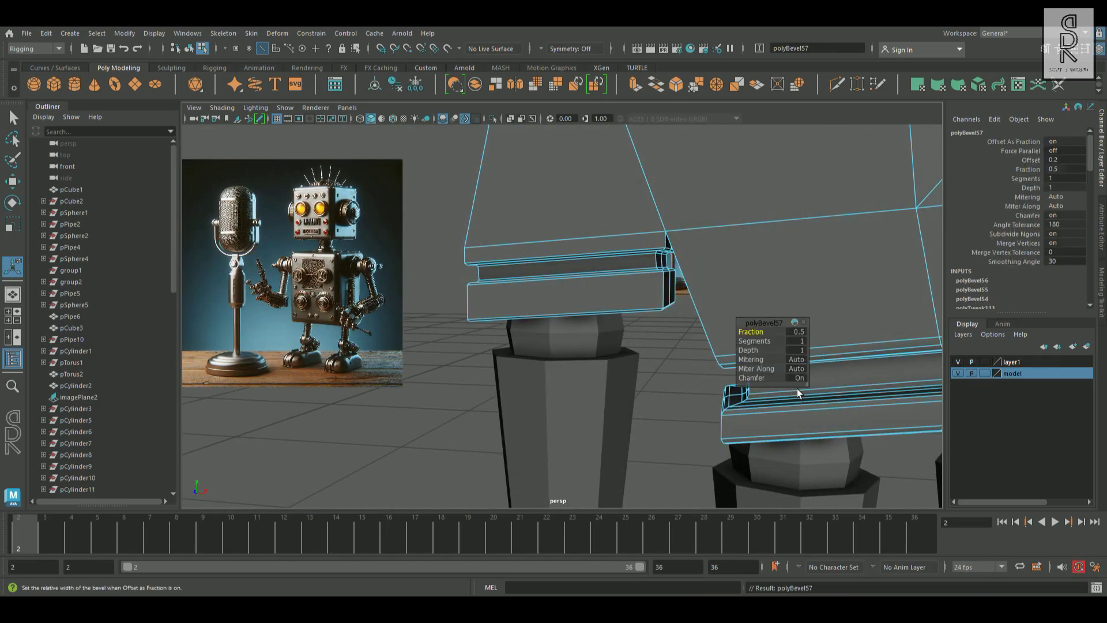
pyautogui.moveTo(792, 349); pyautogui.dragTo(802, 349)
# Return to object mode and examine the whole hand with the palm shown in smooth preview.
pyautogui.keyDown('alt'); pyautogui.moveTo(686, 300); pyautogui.dragTo(663, 306); pyautogui.keyUp('alt')
pyautogui.moveTo(680, 297); pyautogui.dragTo(723, 264, button='right')
pyautogui.keyDown('alt'); pyautogui.moveTo(720, 437); pyautogui.dragTo(590, 408); pyautogui.keyUp('alt')
pyautogui.click(567, 397)
pyautogui.keyDown('alt'); pyautogui.moveTo(590, 408); pyautogui.dragTo(550, 396, button='right'); pyautogui.keyUp('alt')
pyautogui.scroll(5, 683, 289)
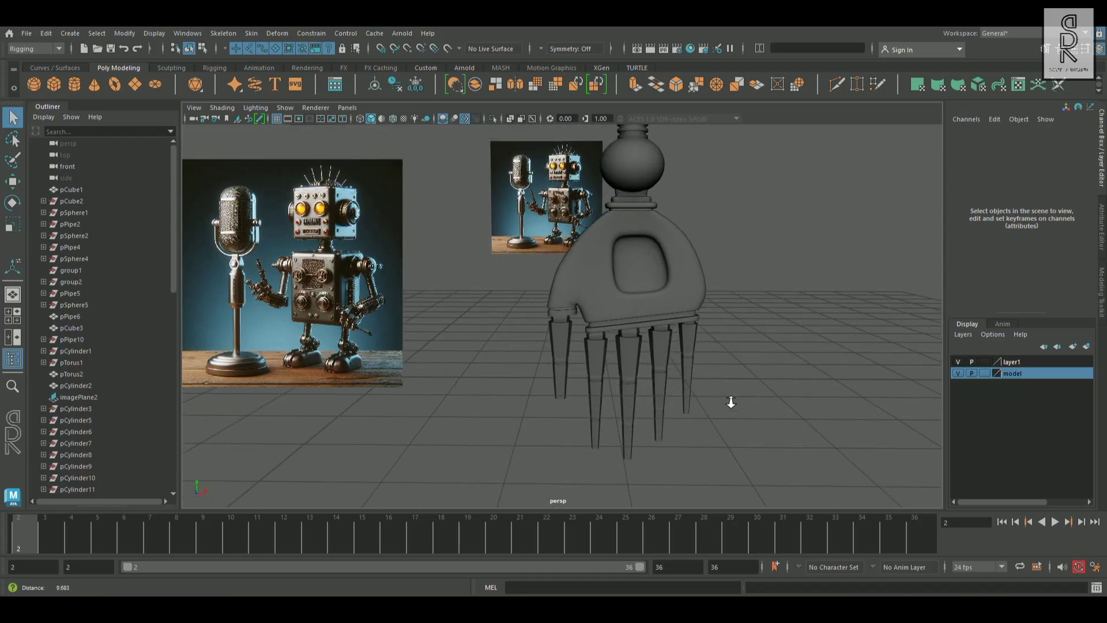
pyautogui.click(683, 287)
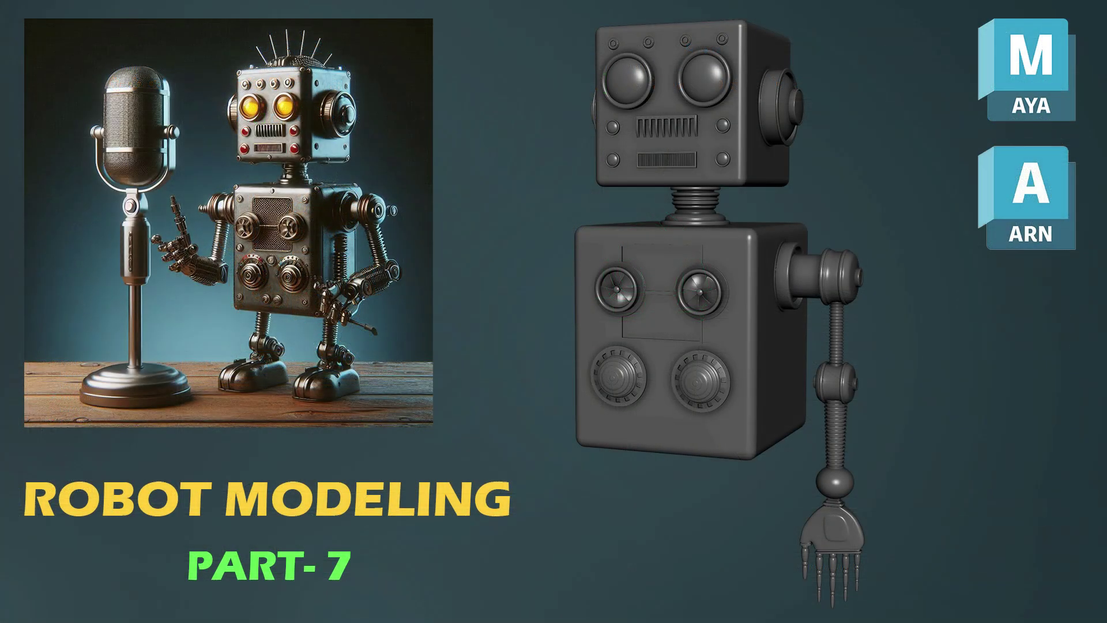